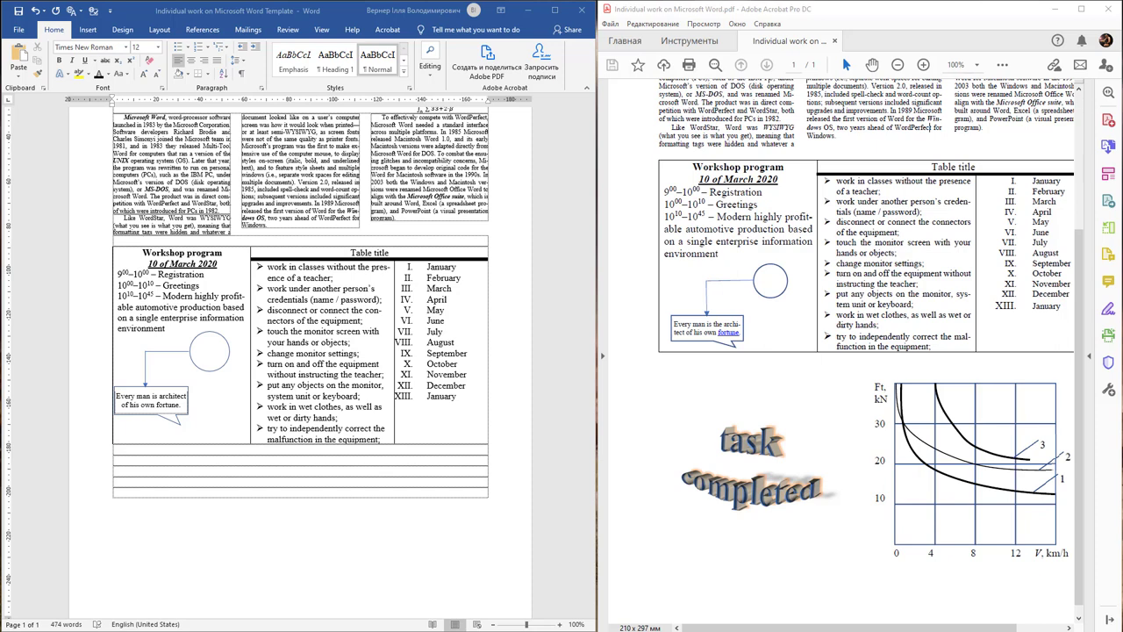
Insert a new drawing canvas below the workshop table and shrink it
left_click(372, 470)
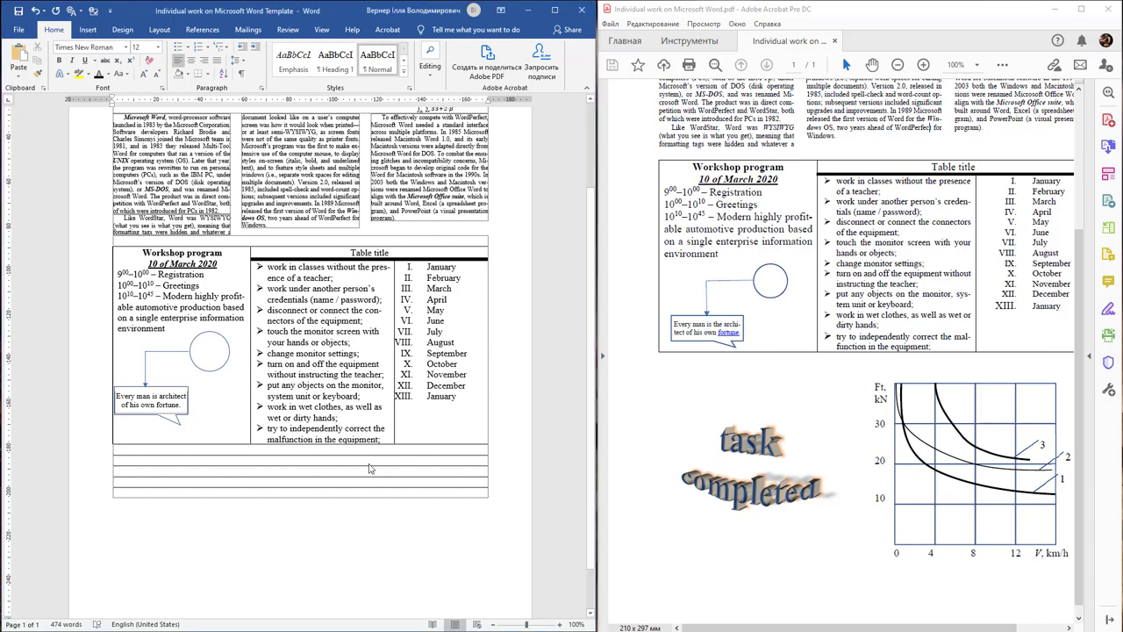
left_click(87, 30)
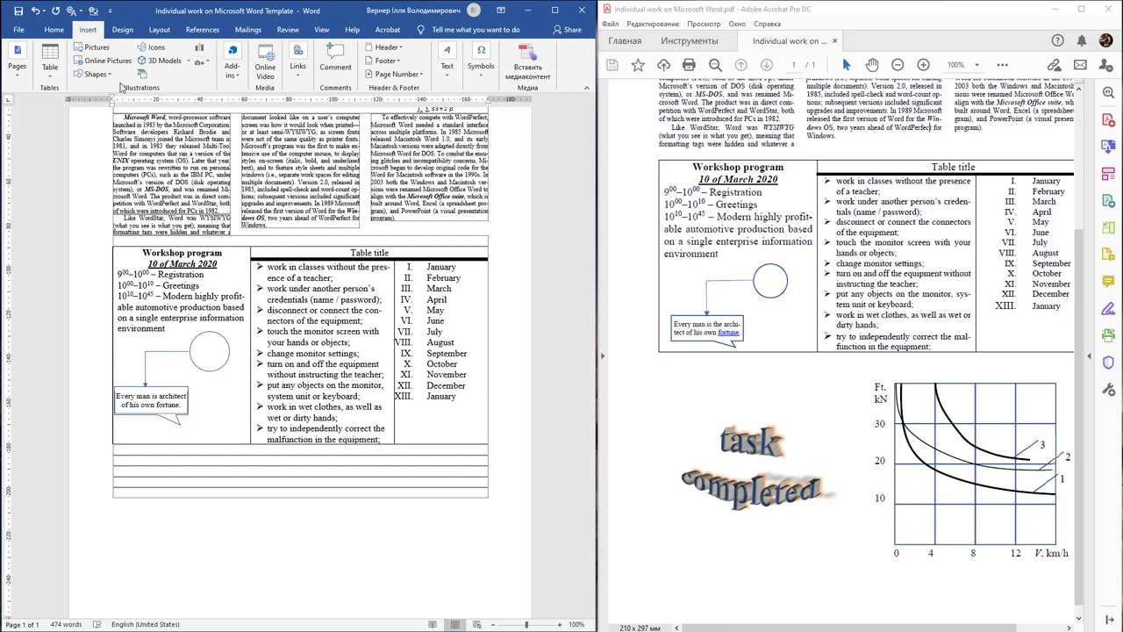
left_click(95, 74)
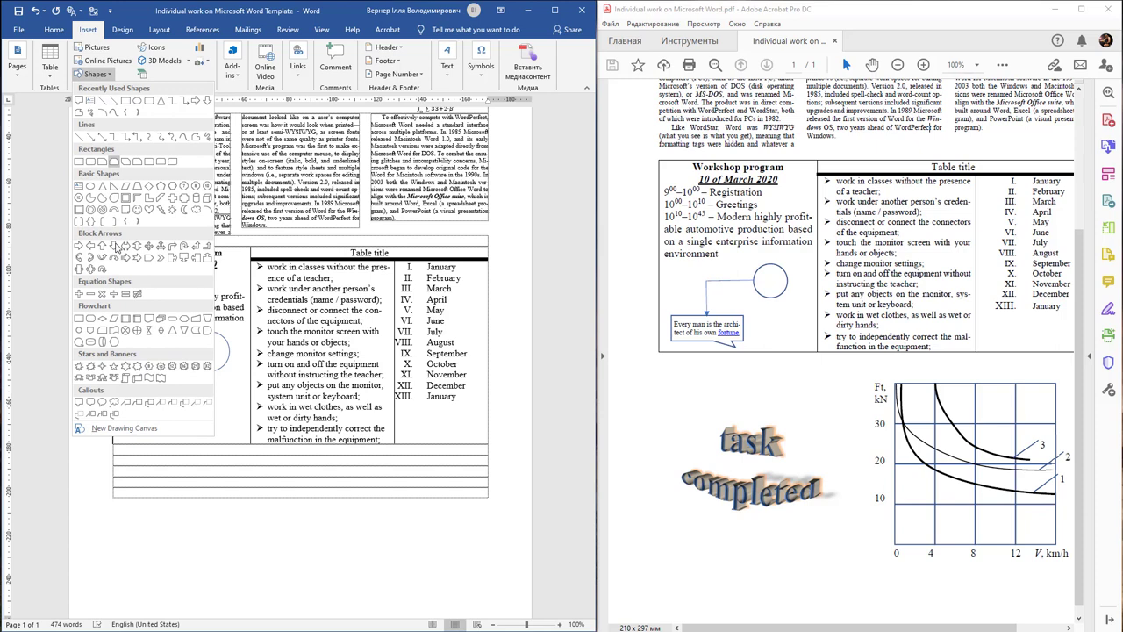
left_click(132, 430)
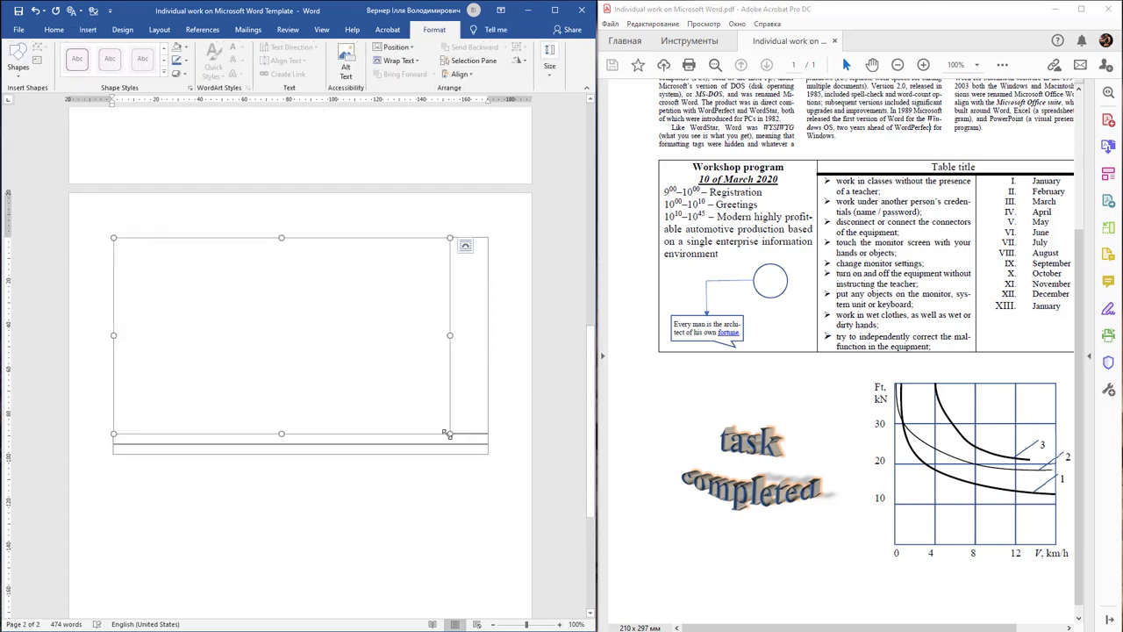
mouse_move(450, 434)
left_mouse_down()
mouse_move(325, 409)
mouse_move(338, 369)
left_mouse_up()
key("Delete")
Make the canvas taller and set its text wrapping to In Front of Text
scroll(261, 366, "up", 3)
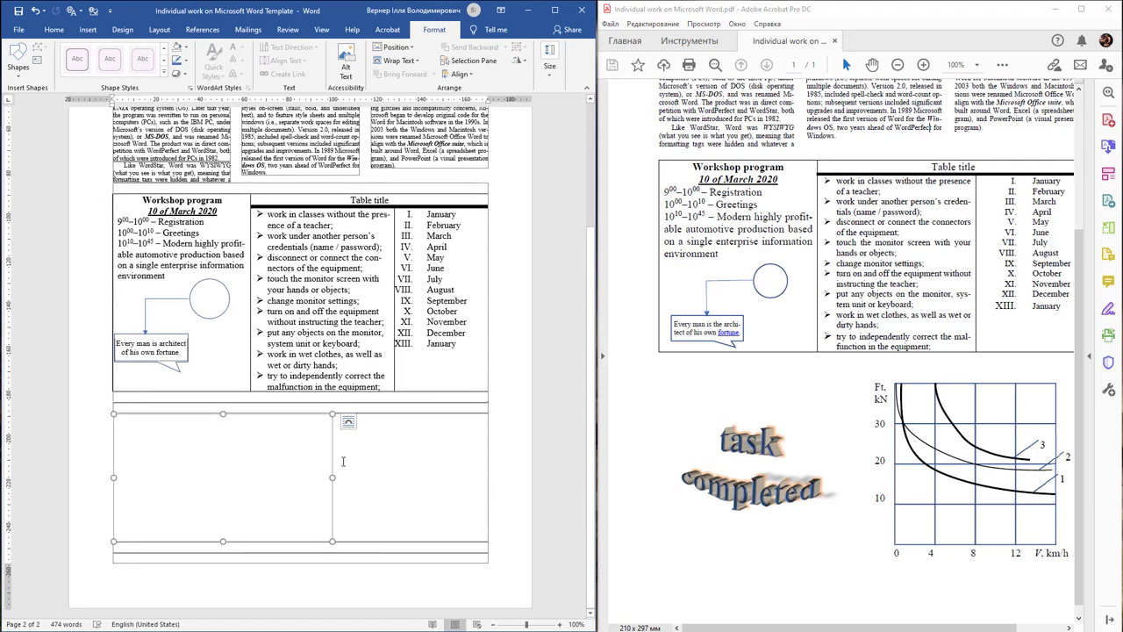
scroll(293, 456, "up", 2)
scroll(346, 371, "down", 3)
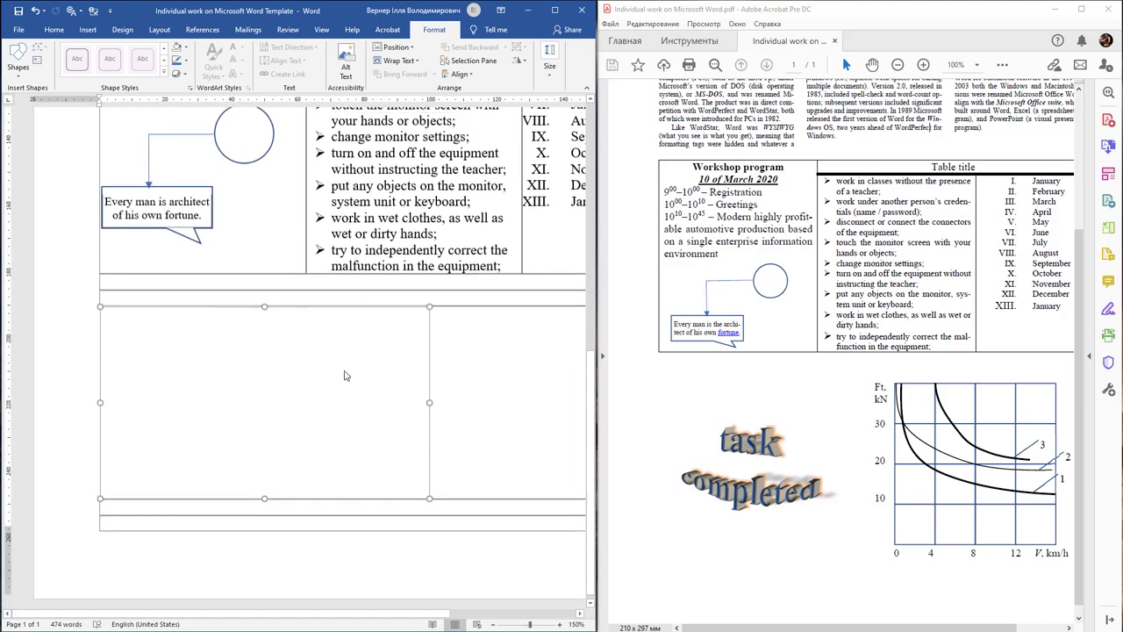
left_click(264, 490)
left_click_drag(264, 489, 269, 519)
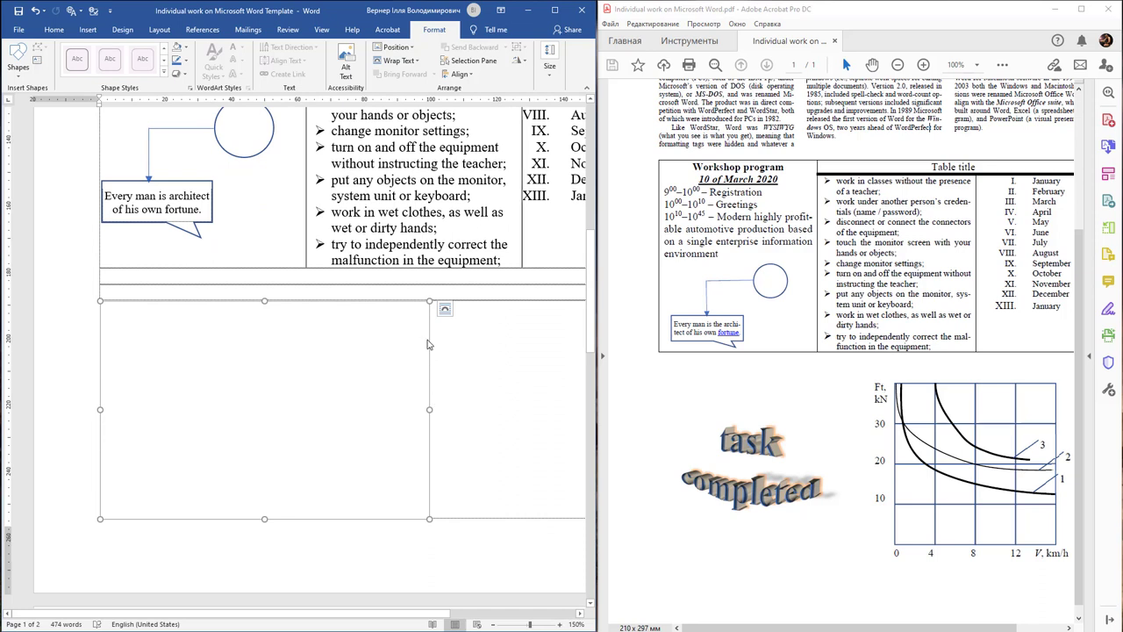
left_click(445, 311)
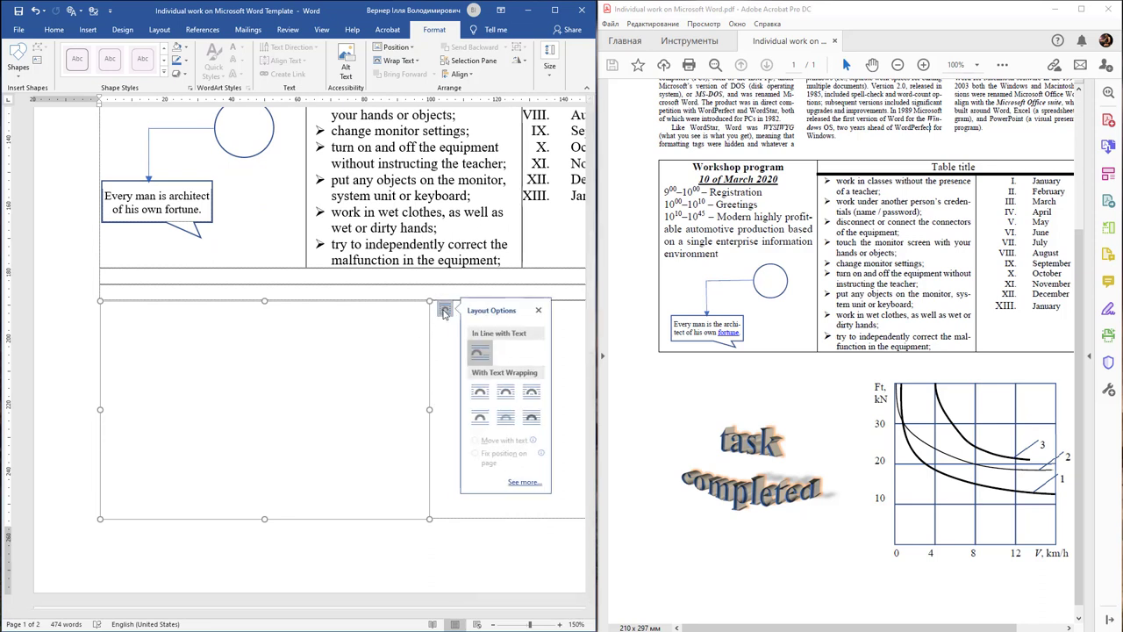
left_click(529, 418)
Drag the canvas right beneath the table and extend its top and bottom edges slightly
left_click(418, 359)
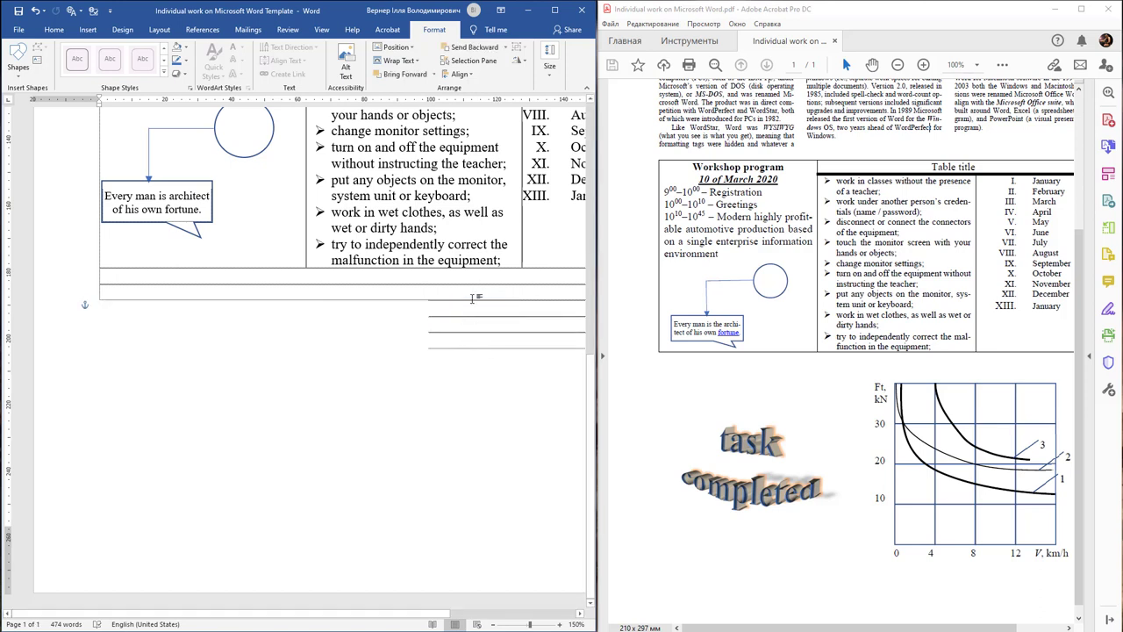
scroll(418, 359, "down", 3, "ctrl")
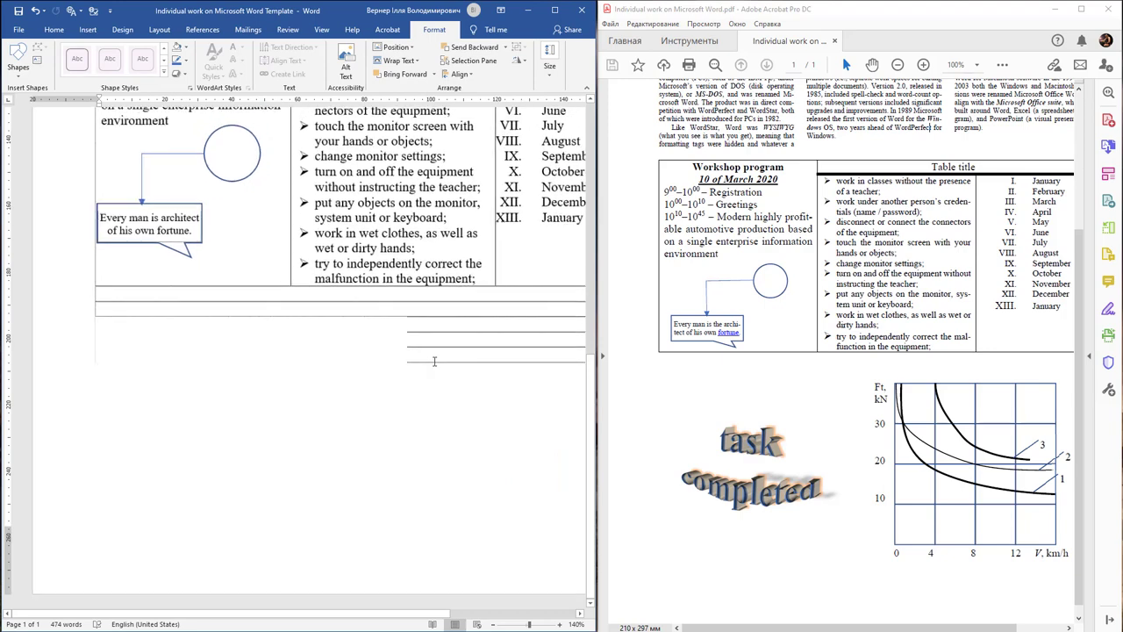
left_click_drag(318, 536, 504, 535)
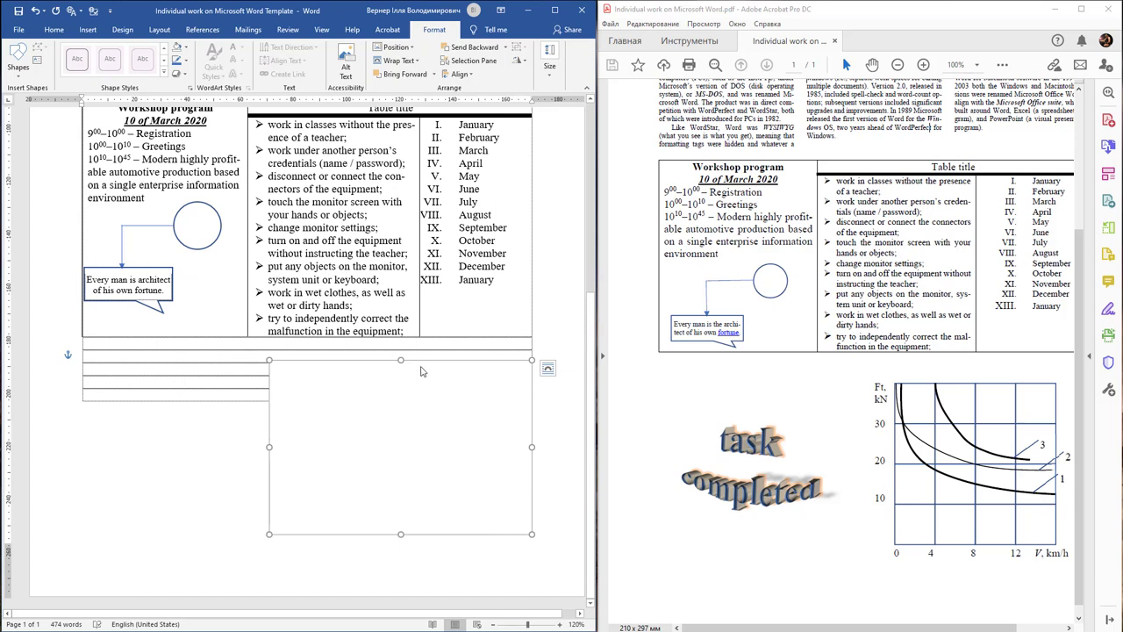
left_click_drag(402, 362, 402, 352)
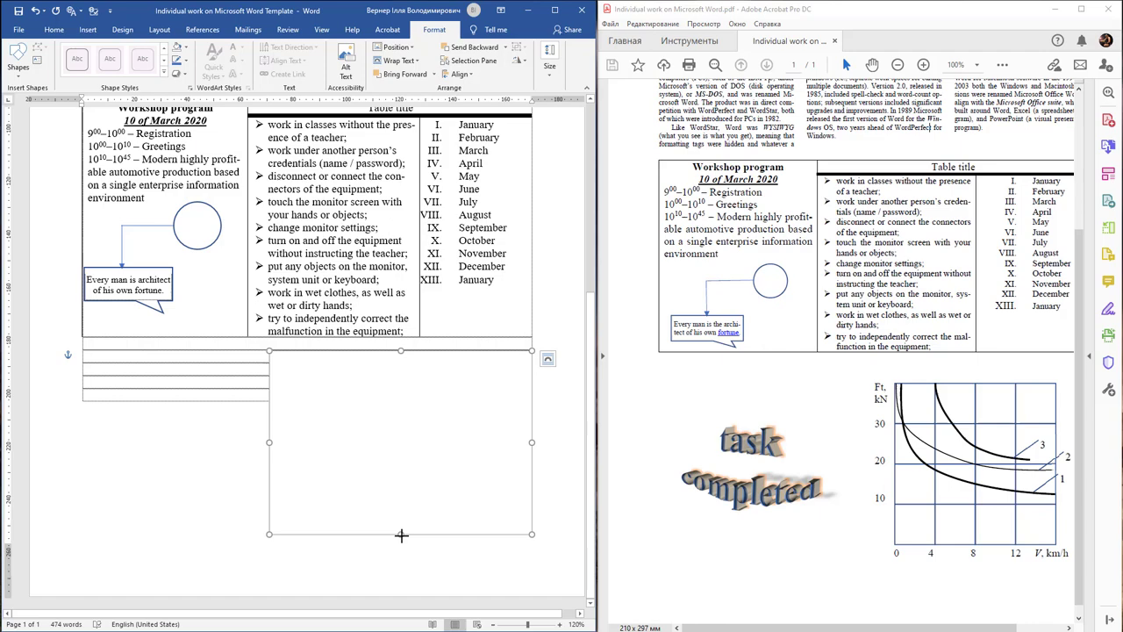
left_click_drag(399, 535, 403, 544)
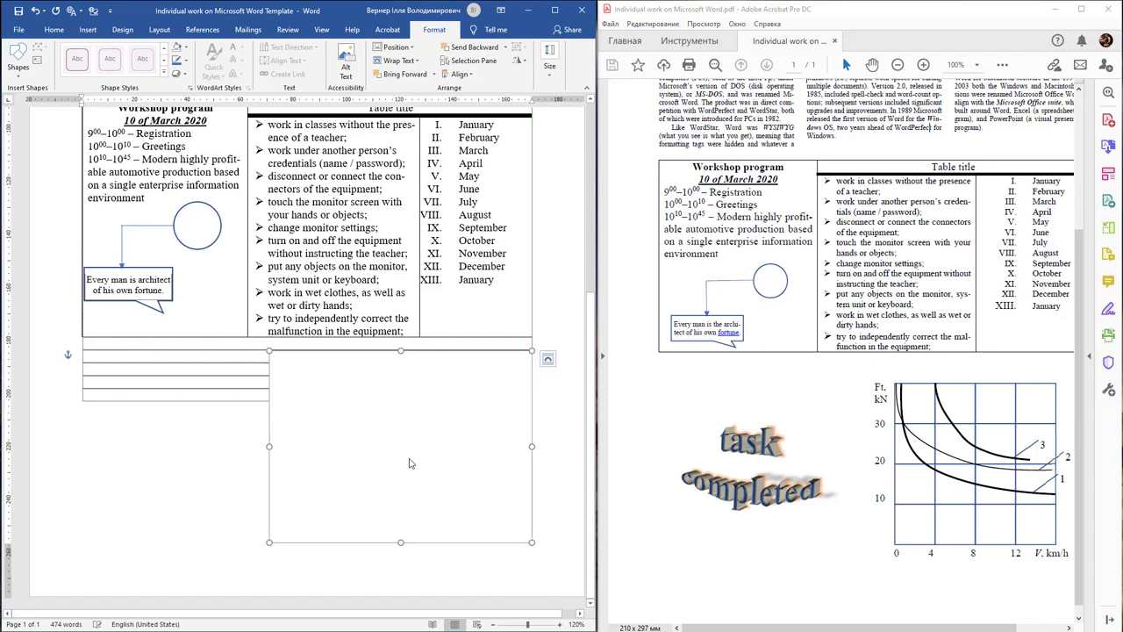
scroll(405, 367, "up", 2)
scroll(406, 367, "up", 3)
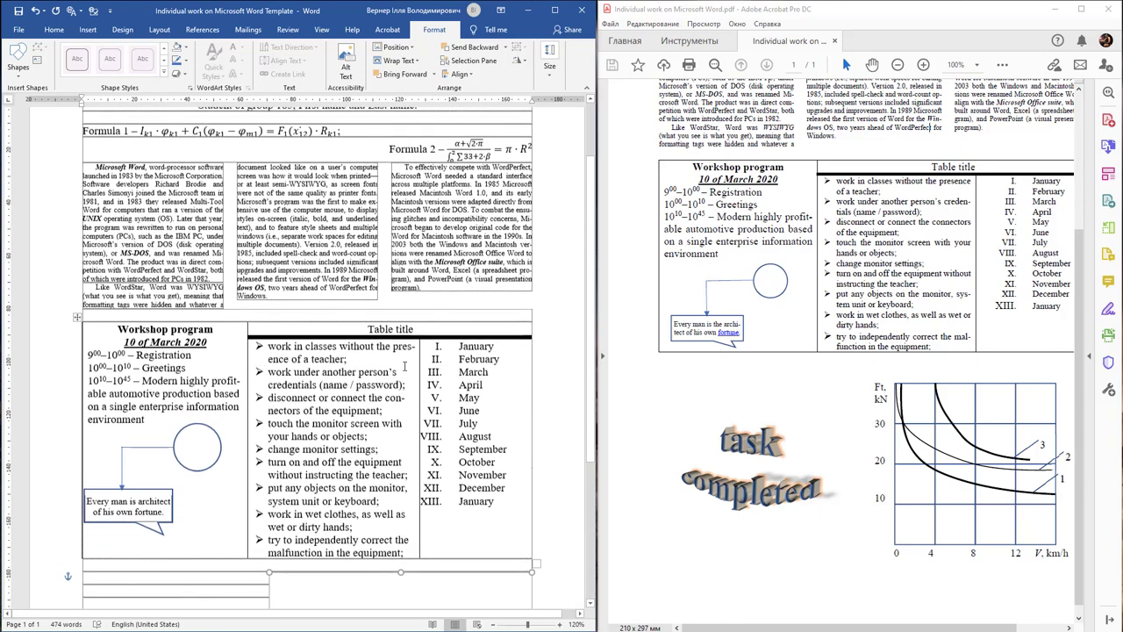
scroll(405, 367, "down", 4)
scroll(404, 365, "down", 2)
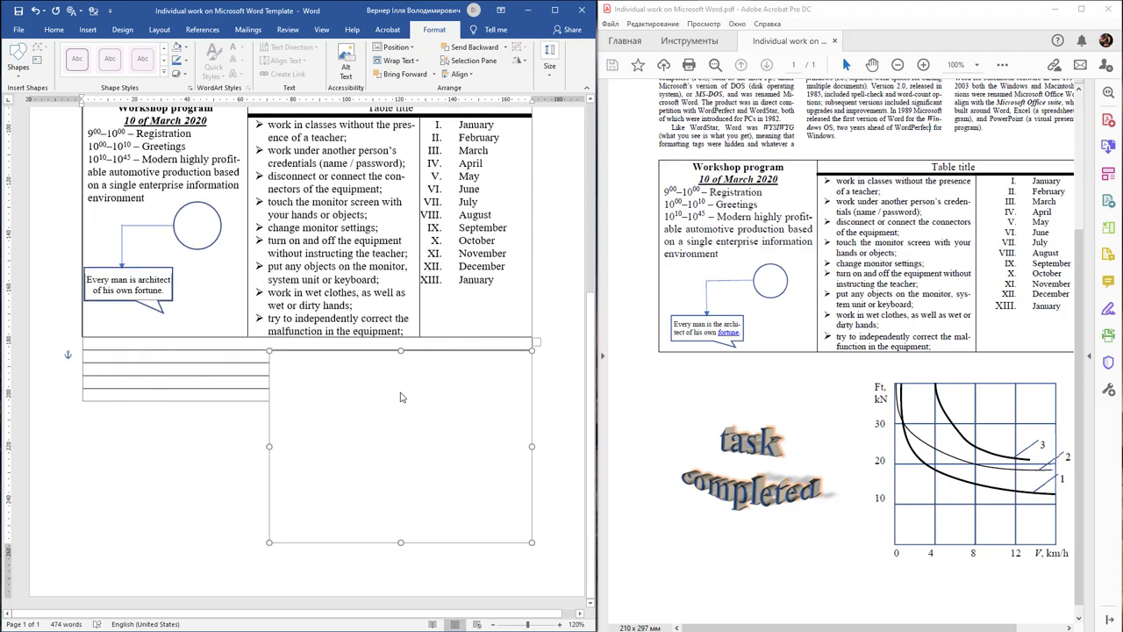
scroll(445, 412, "up", 4)
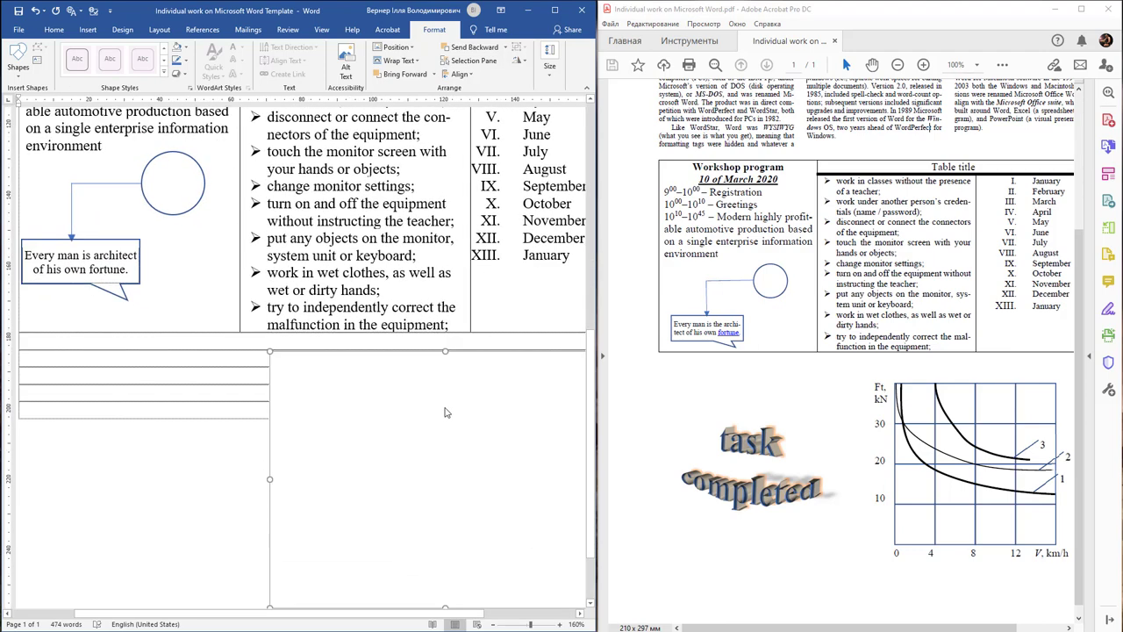
left_click_drag(482, 614, 528, 608)
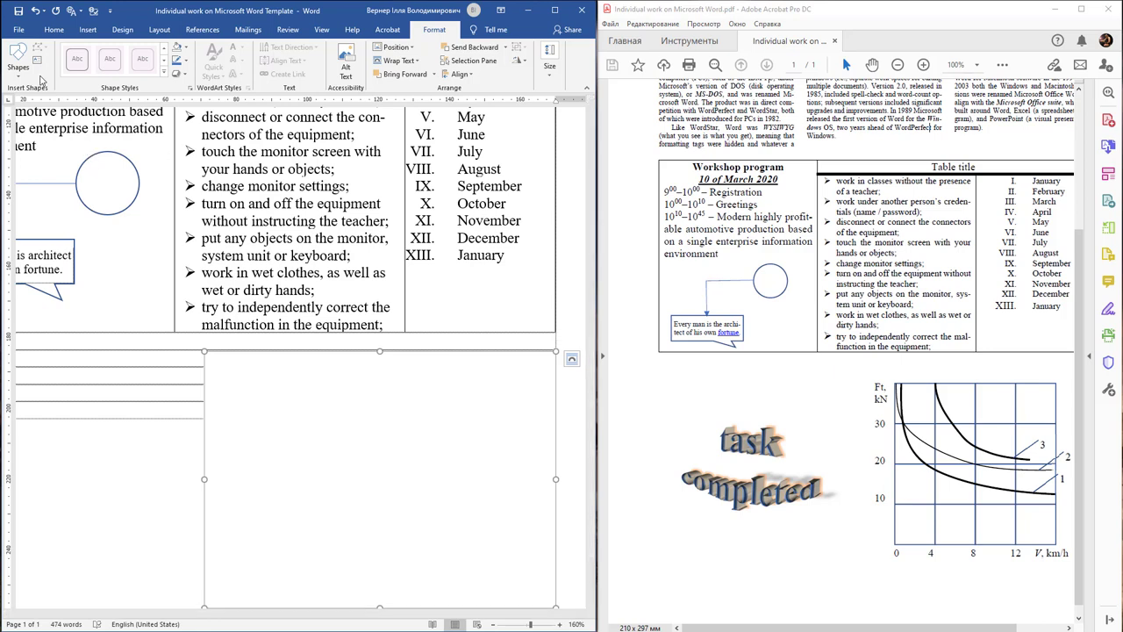
Draw a tall narrow text box inside the canvas
left_click(18, 58)
left_click(26, 102)
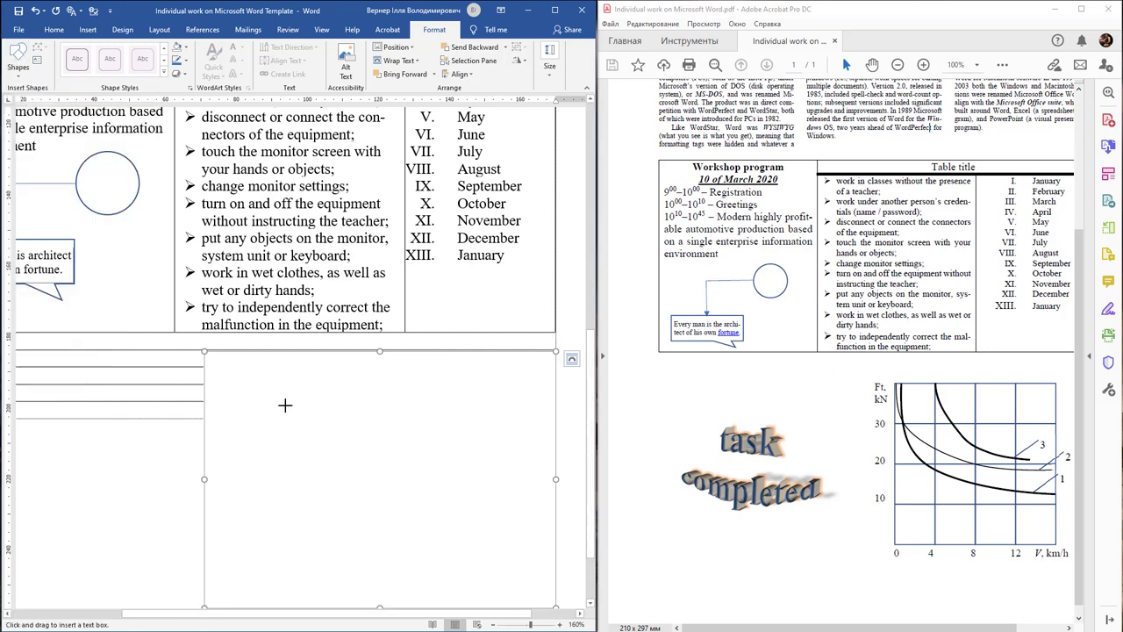
left_click_drag(214, 358, 252, 597)
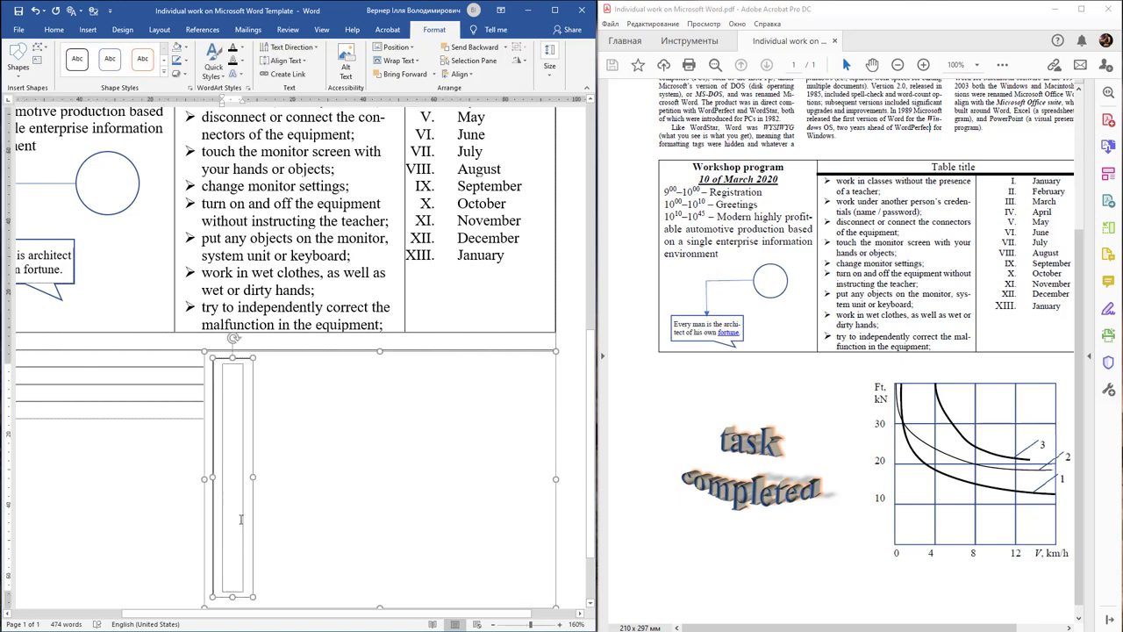
Set the text box's internal margins to 0 mm in Format Shape's Layout & Properties
right_click(252, 433)
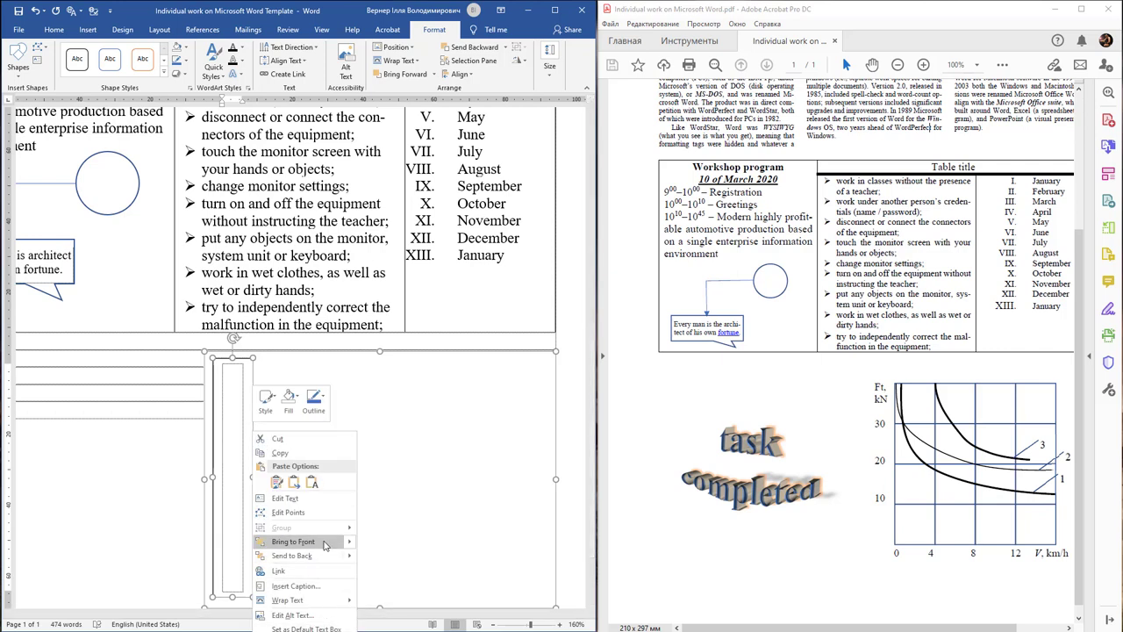
right_click(252, 372)
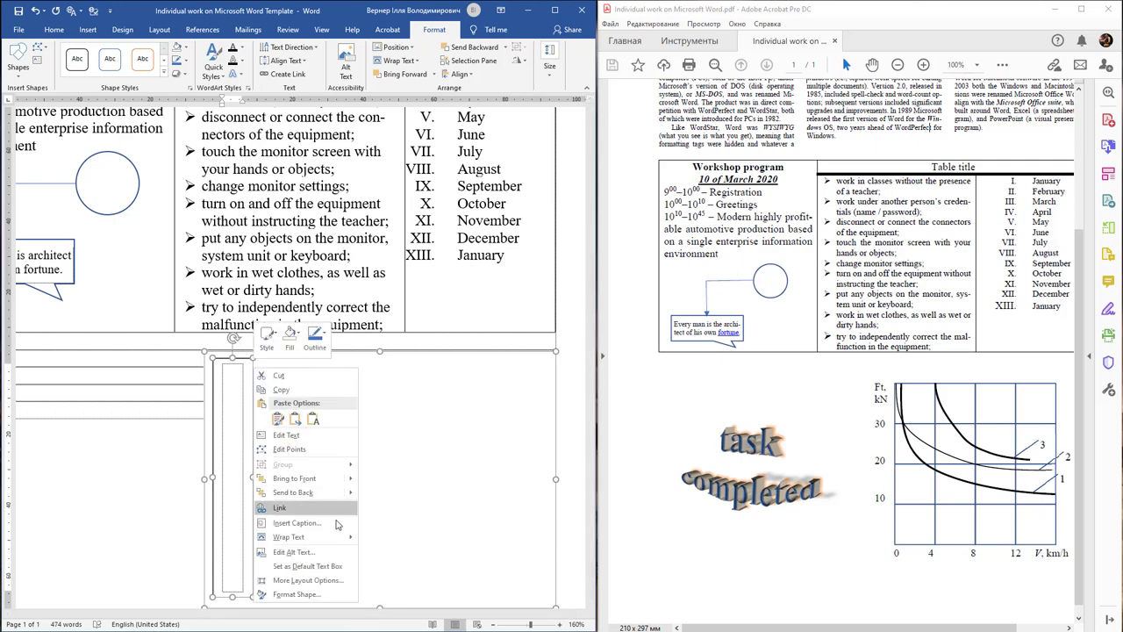
left_click(315, 597)
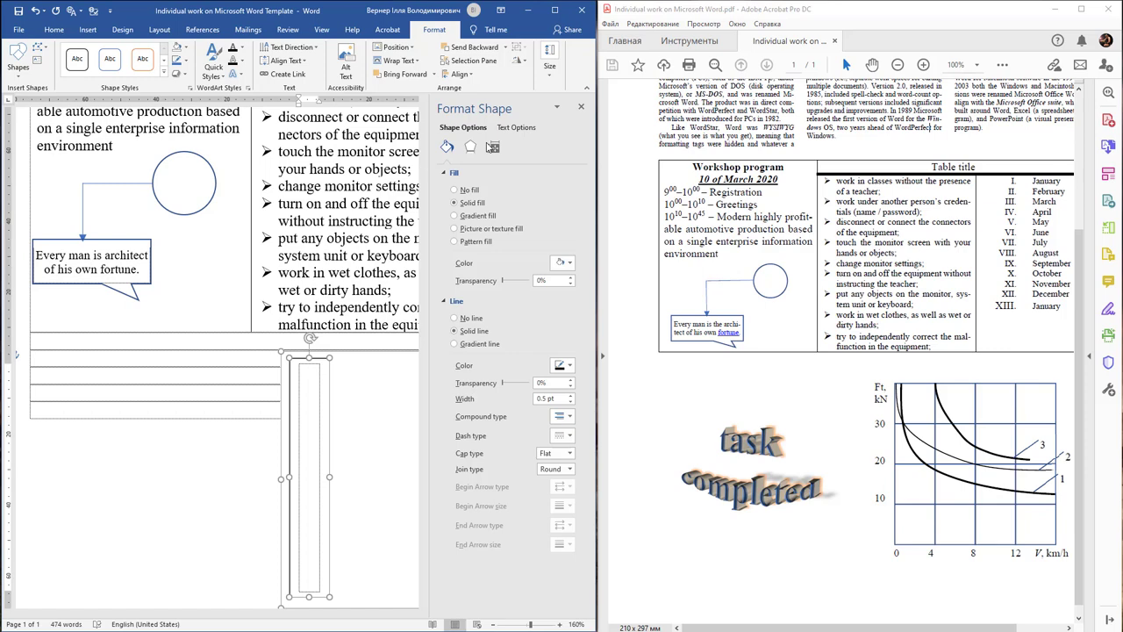
left_click(494, 147)
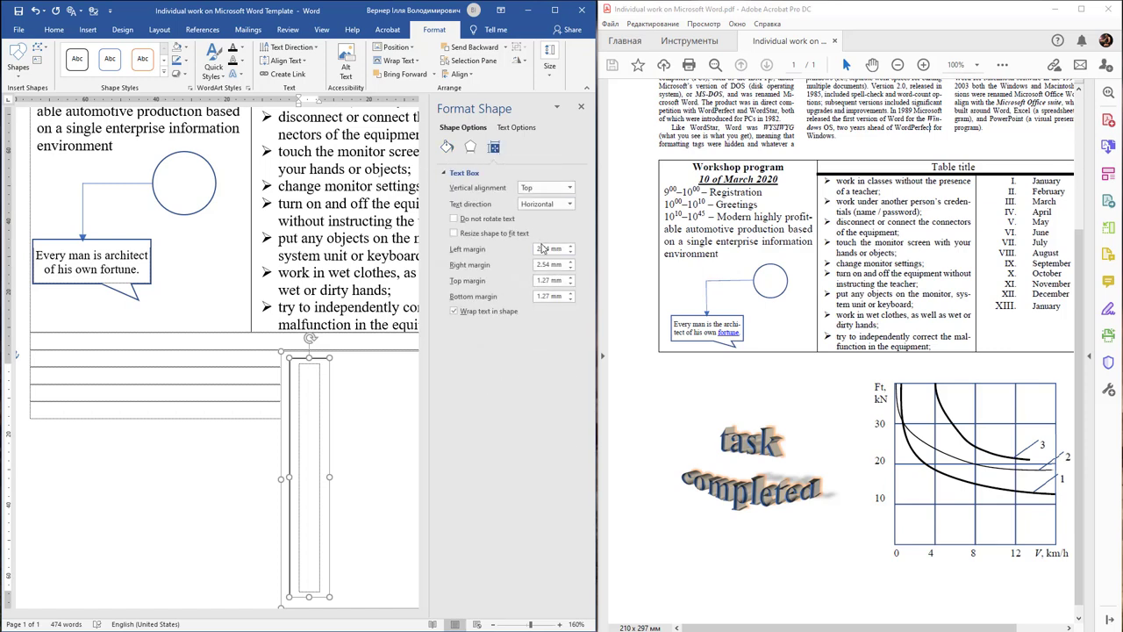
left_click(546, 249)
double_click(546, 249)
type("0")
key("Tab")
type("0")
key("Tab")
type("0")
key("Tab")
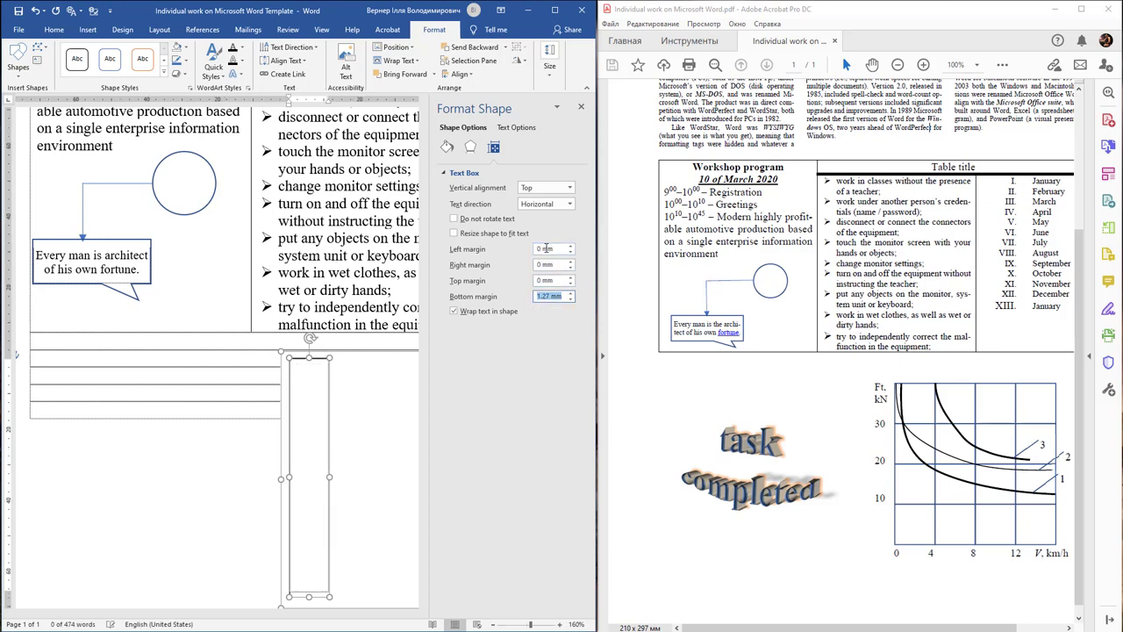
type("0")
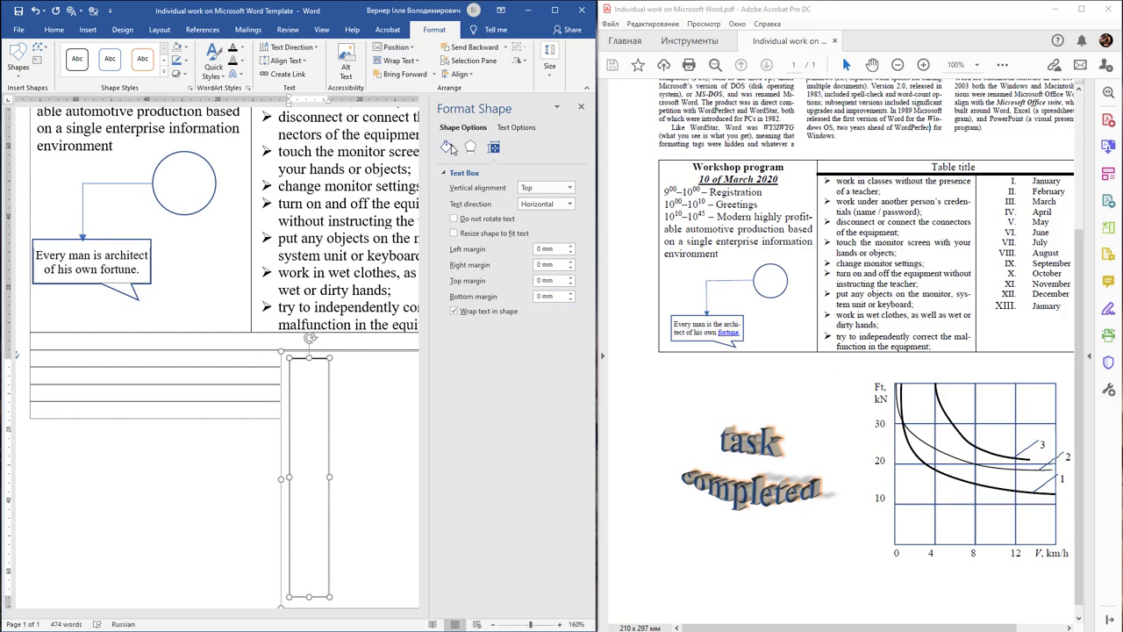
Return to the Fill & Line settings and reselect the text box within the canvas
left_click(448, 148)
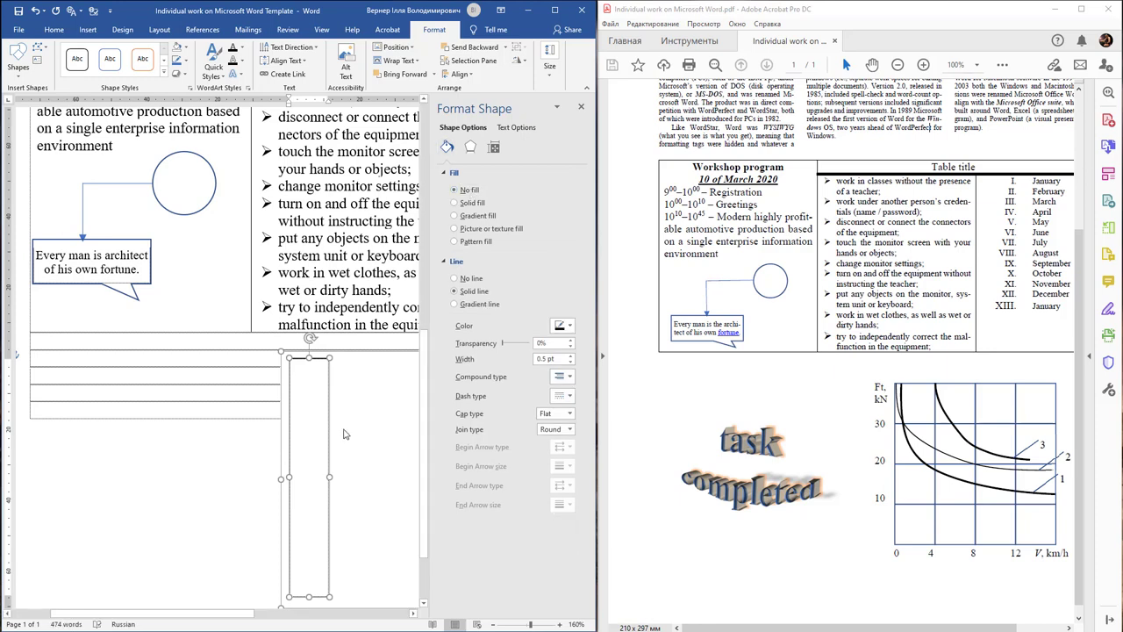
left_click(378, 406)
left_click(319, 399)
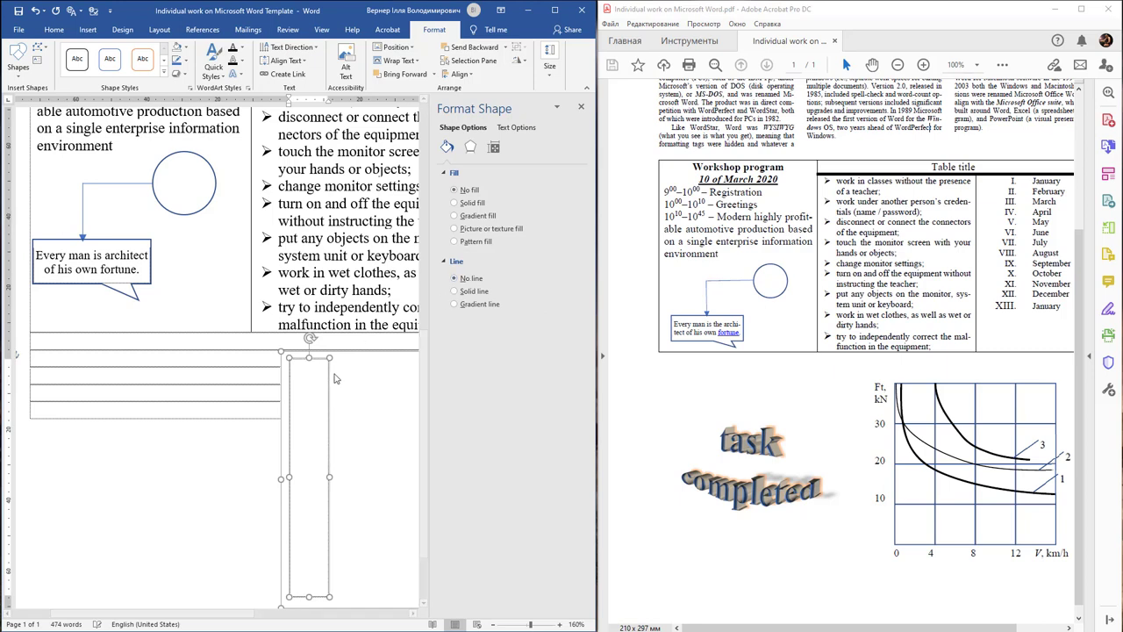
left_click(392, 385)
Type 'Ft,' and 'kN' then values 30, 20, 10 in the tall box, and close Format Shape
left_click(319, 381)
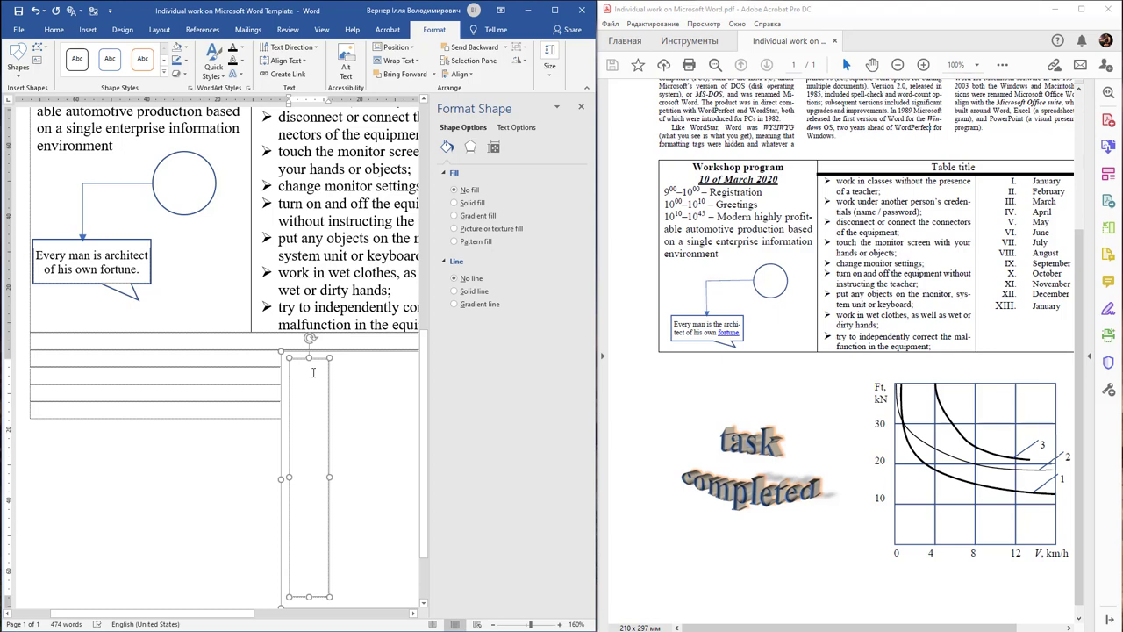
type("F")
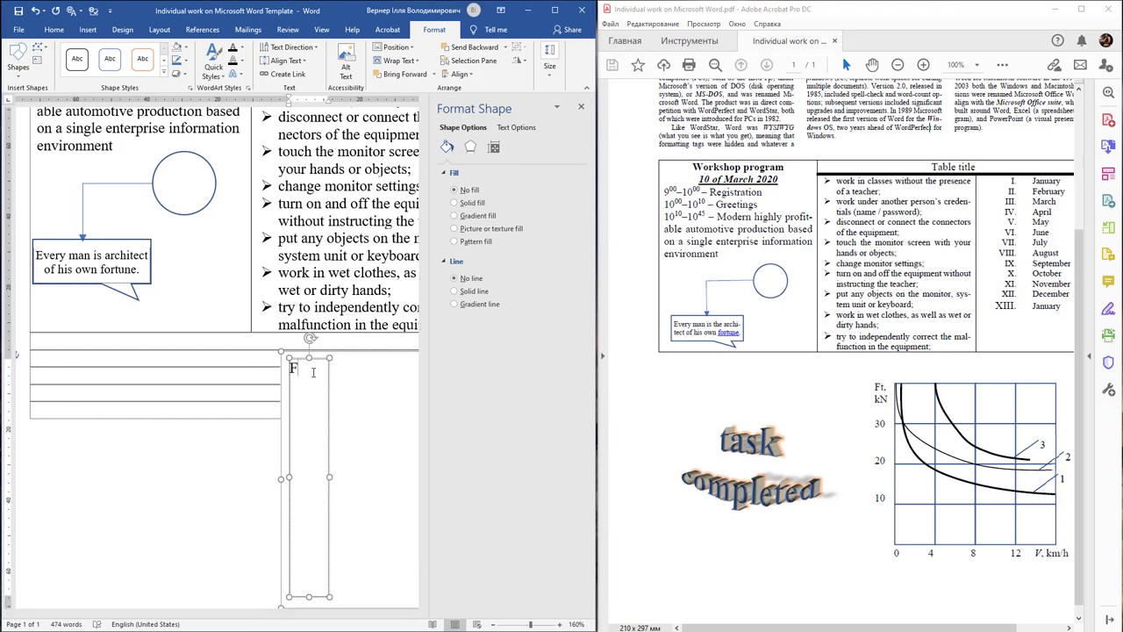
type("t,")
key("Return")
type("K")
key("BackSpace")
type("kN")
key("Return")
key("Return")
type("30  ")
type("20  ")
type("10")
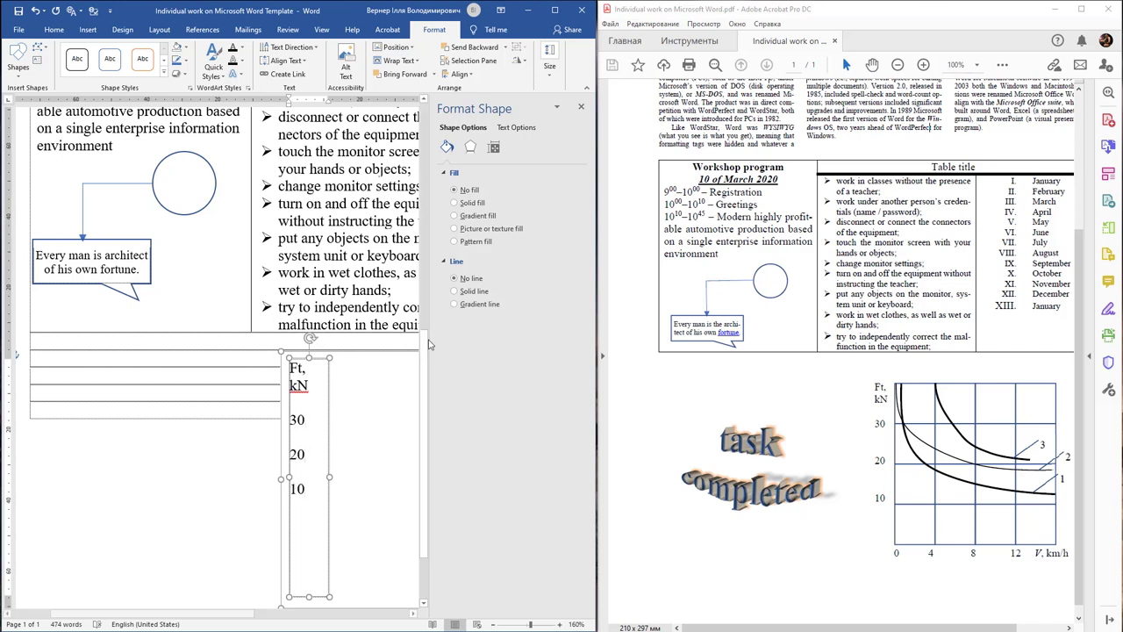
left_click(581, 106)
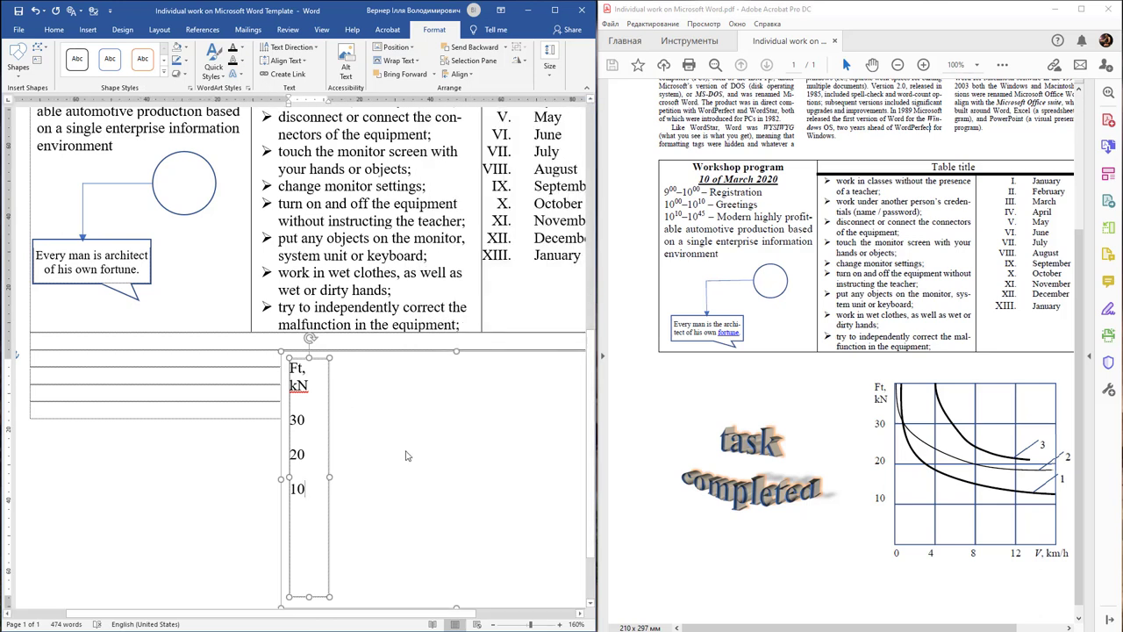
left_click(330, 511)
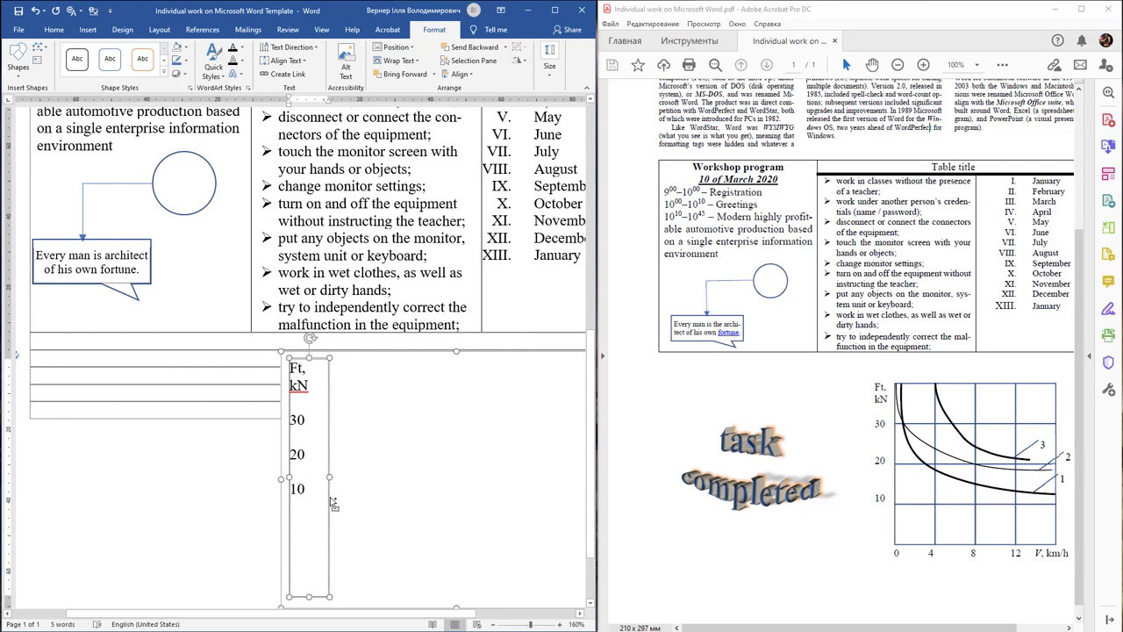
Duplicate the label box, replace its text with 0, and resize it into a wide one-line strip
left_click_drag(332, 501, 429, 498)
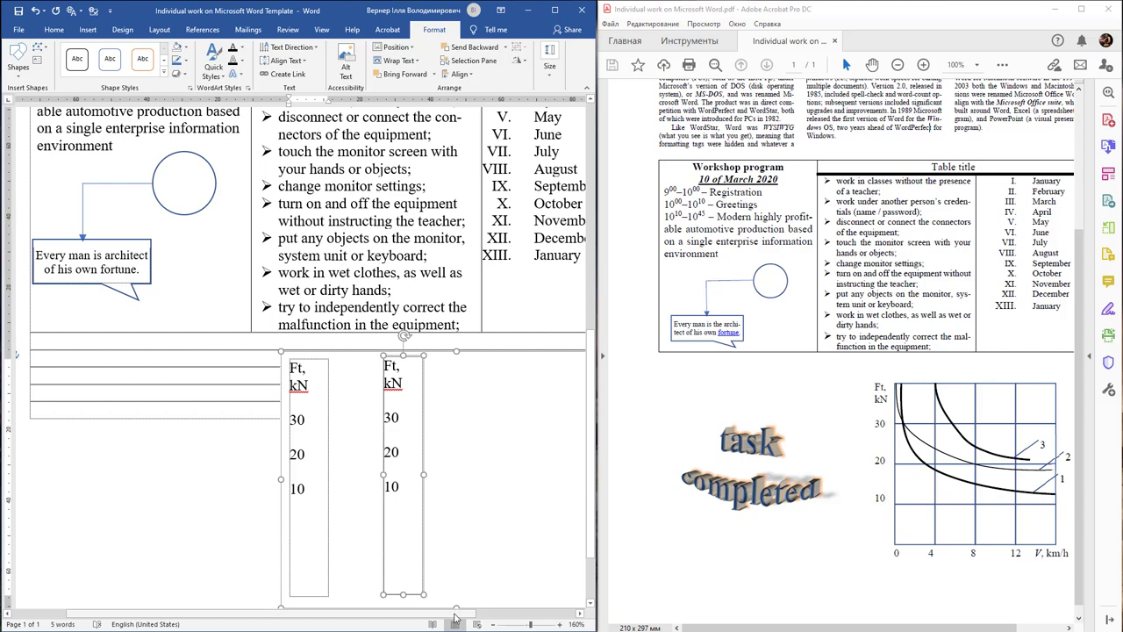
left_click_drag(455, 618, 530, 618)
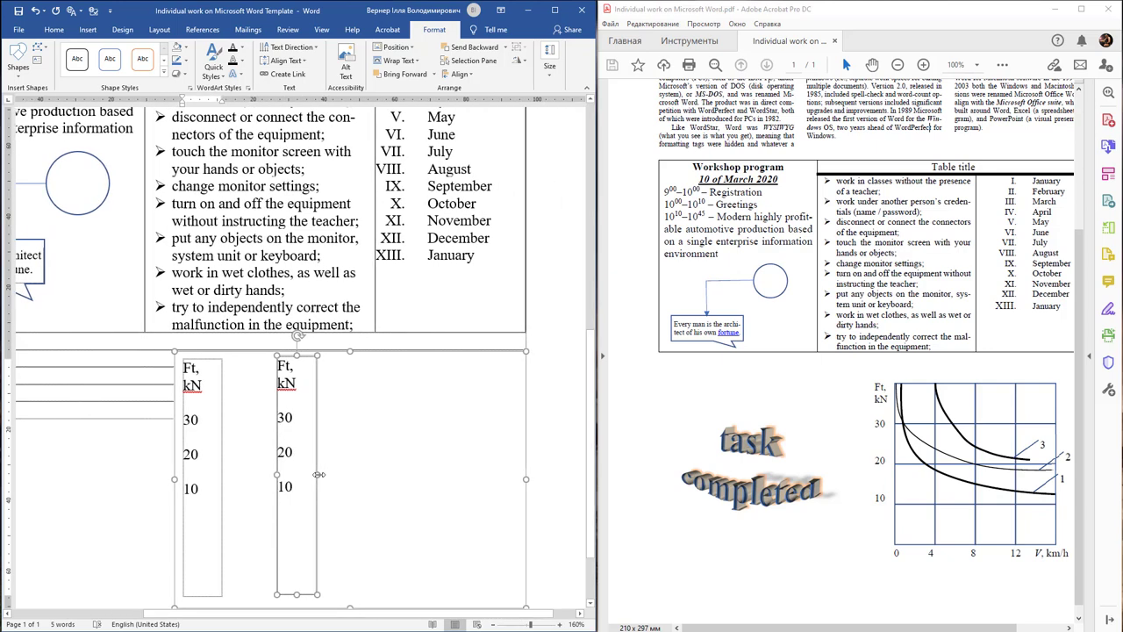
key("ctrl+a")
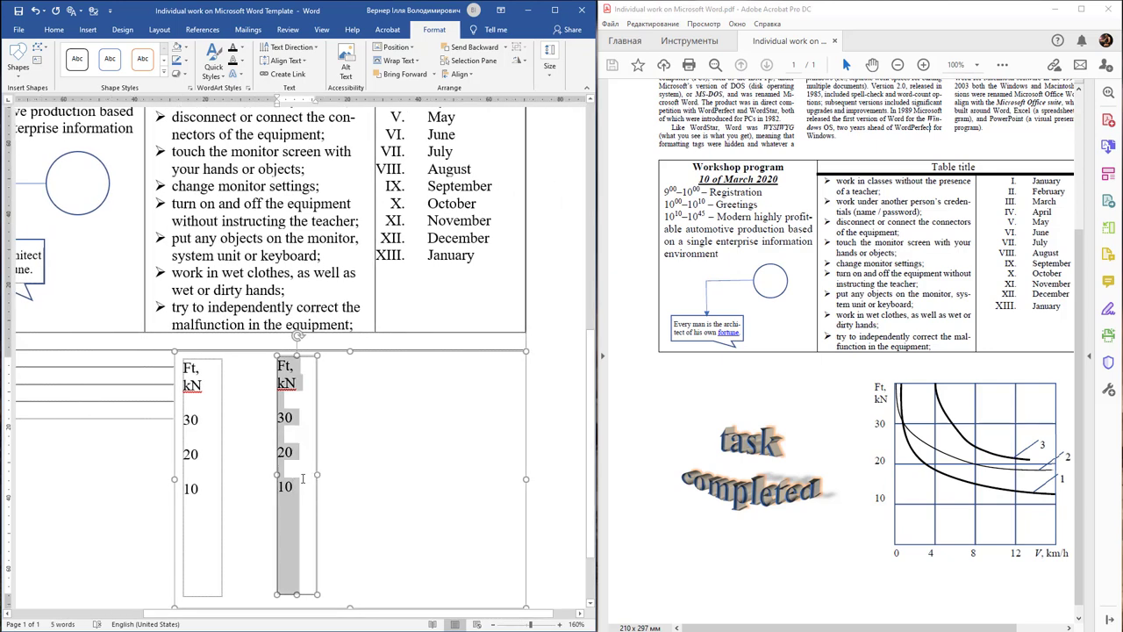
type("0")
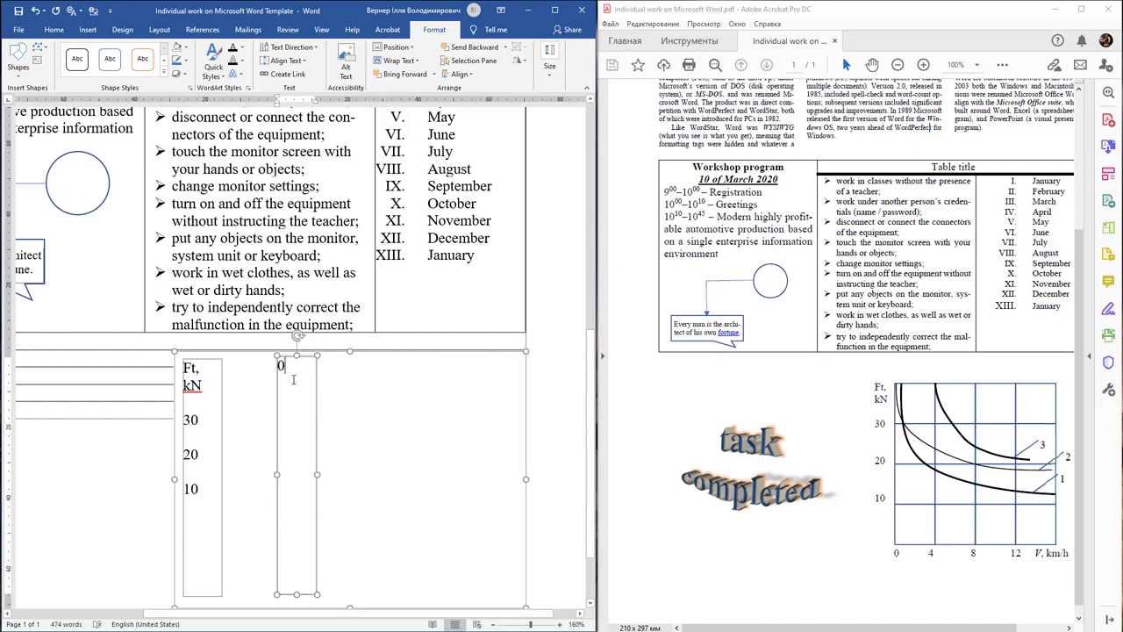
left_click_drag(297, 356, 522, 580)
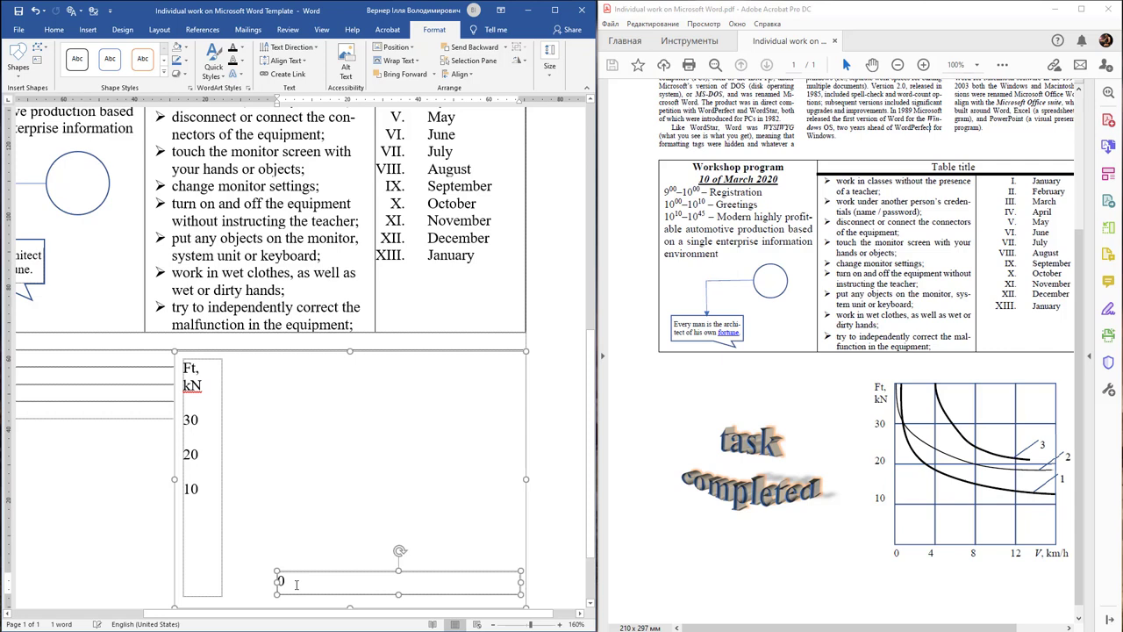
left_click_drag(277, 582, 231, 581)
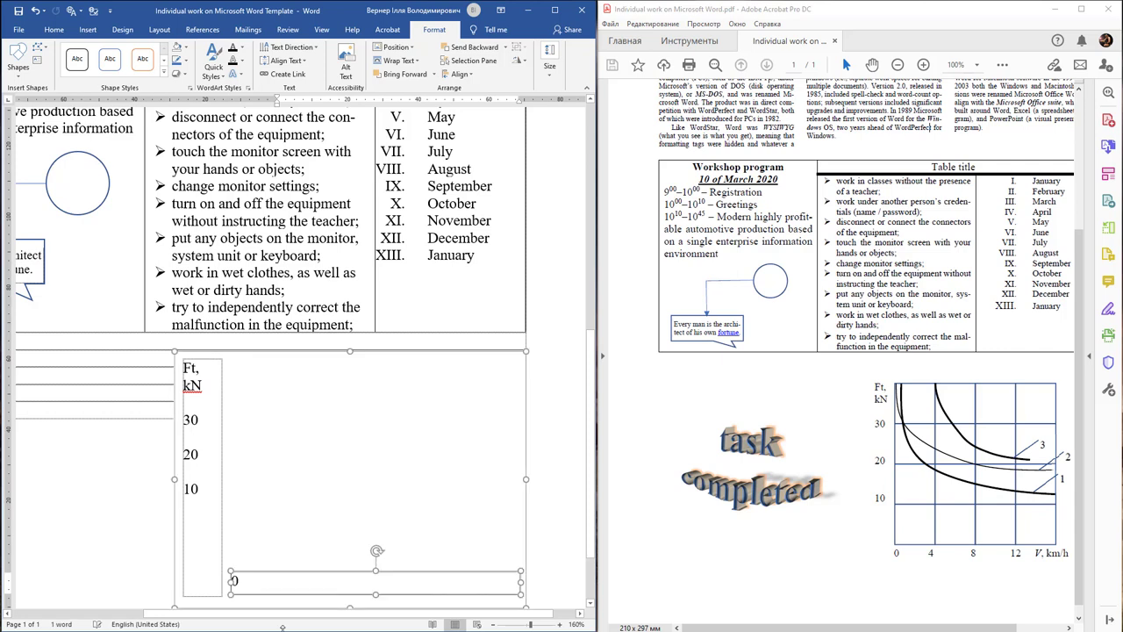
Add 4, 8, 12 and 'V, km/h' at tab stops after the 0, italicizing the V
left_click(305, 579)
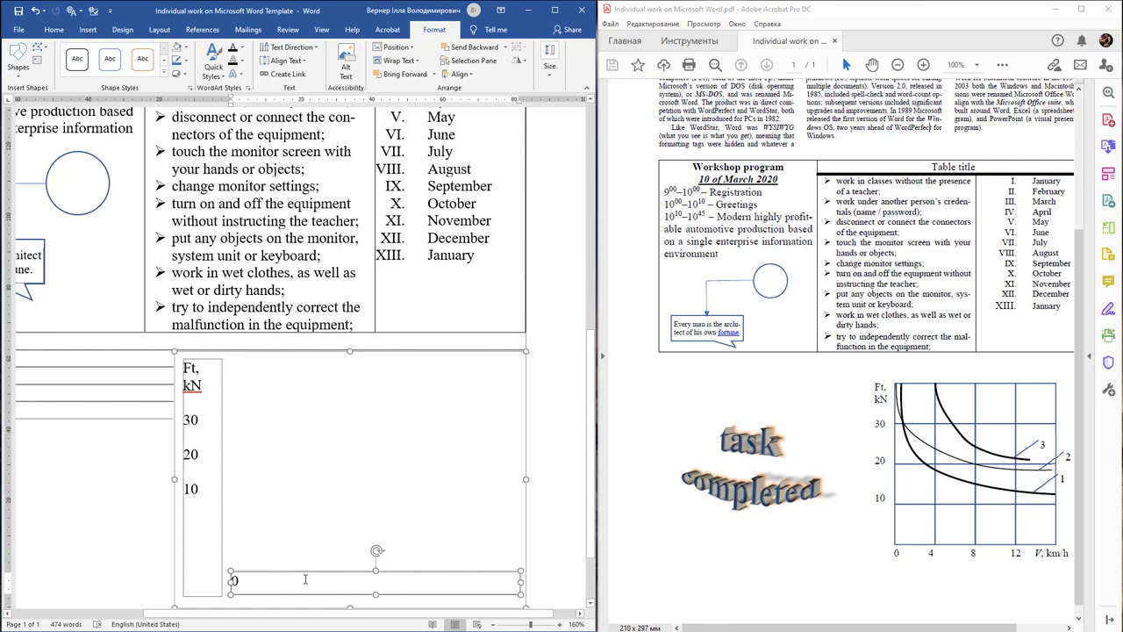
key("Tab")
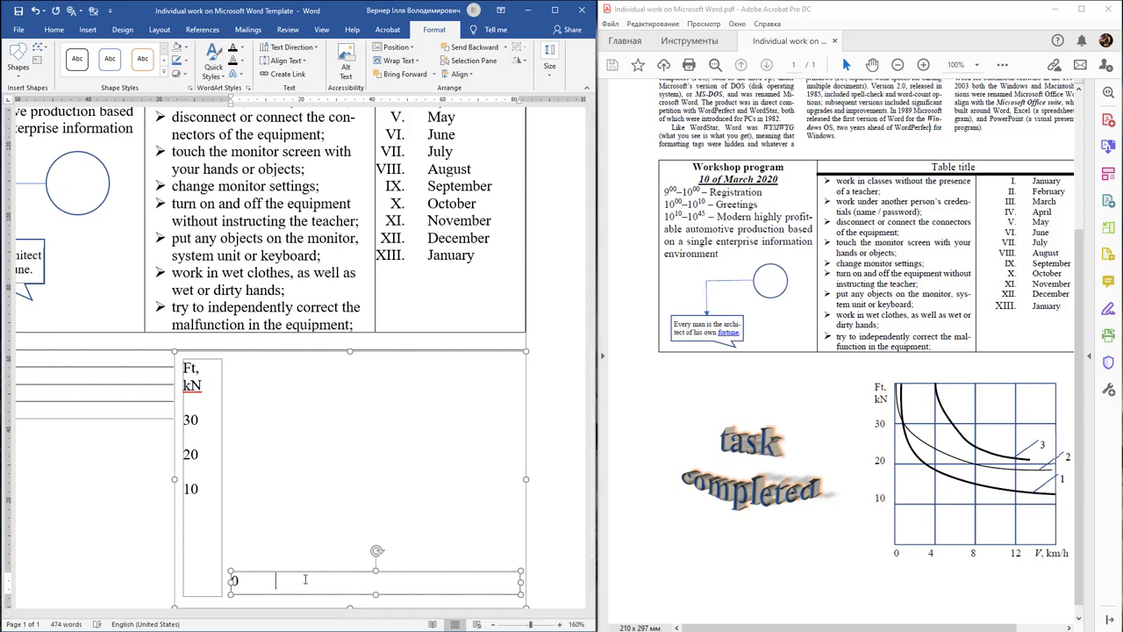
type("4")
key("Tab")
type("8")
key("Tab")
type("12")
key("Tab")
type("V, km/h")
key("Left")
key("Left")
key("Left")
key("Left")
key("Left")
key("Left")
key("shift+Left")
key("ctrl+i")
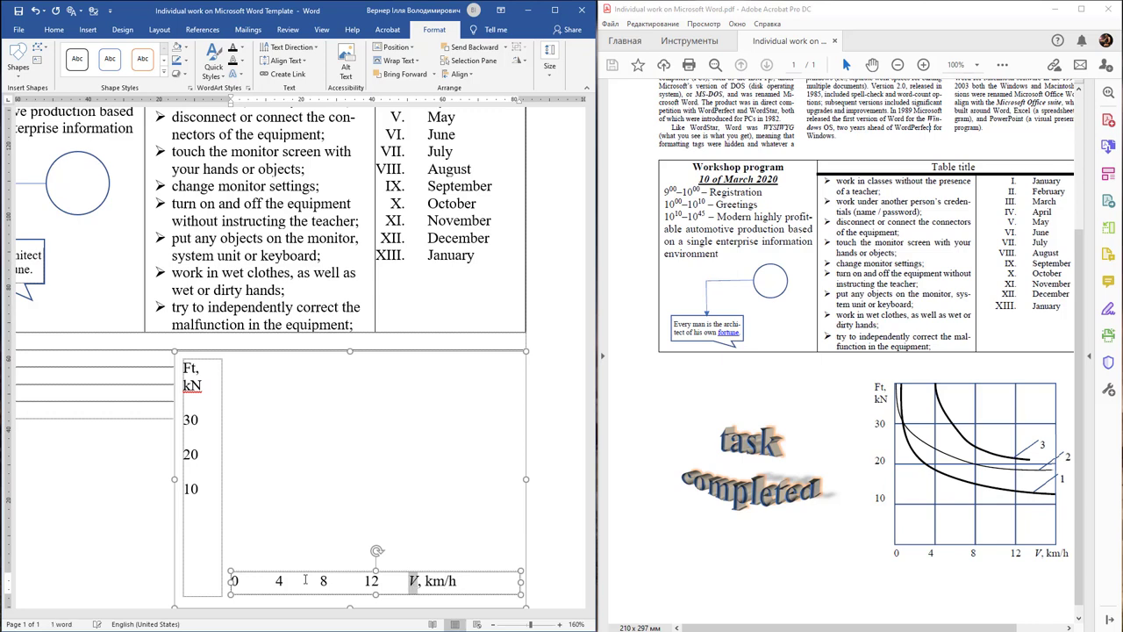
Draw a small square beside the kN label and set its Shape Fill to No Fill
left_click(383, 498)
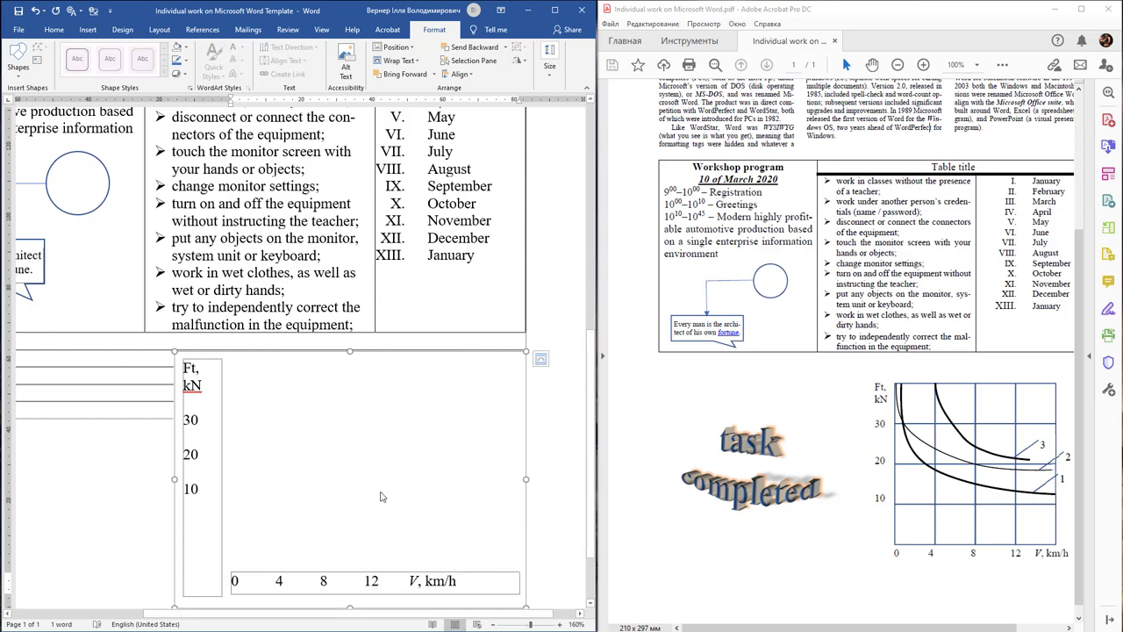
left_click(19, 62)
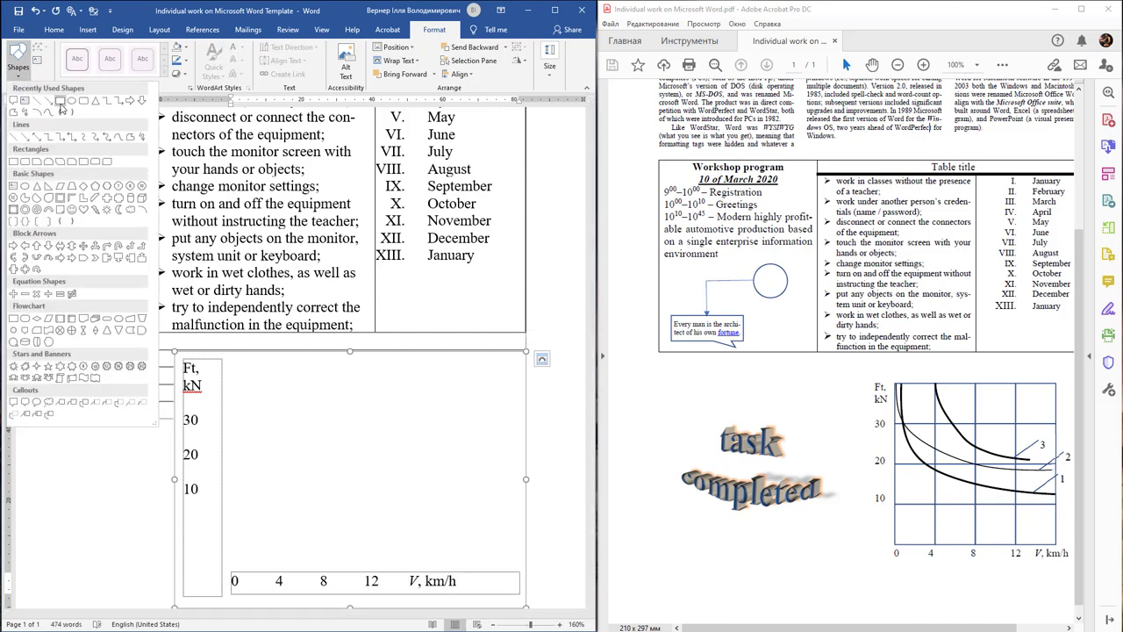
left_click(59, 101)
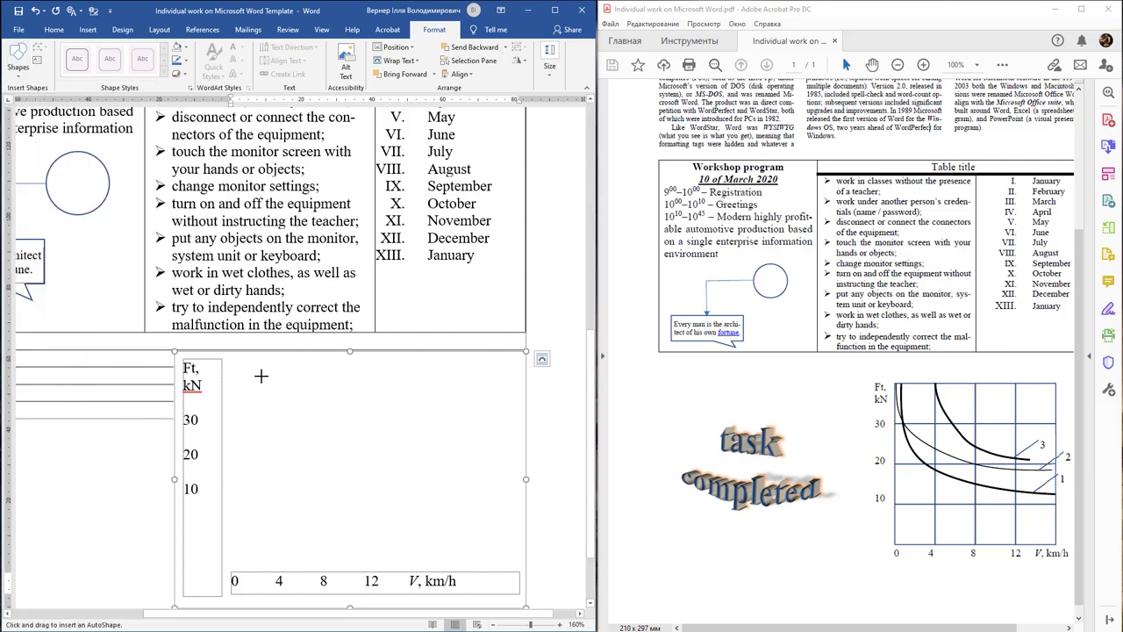
left_click_drag(254, 371, 299, 413)
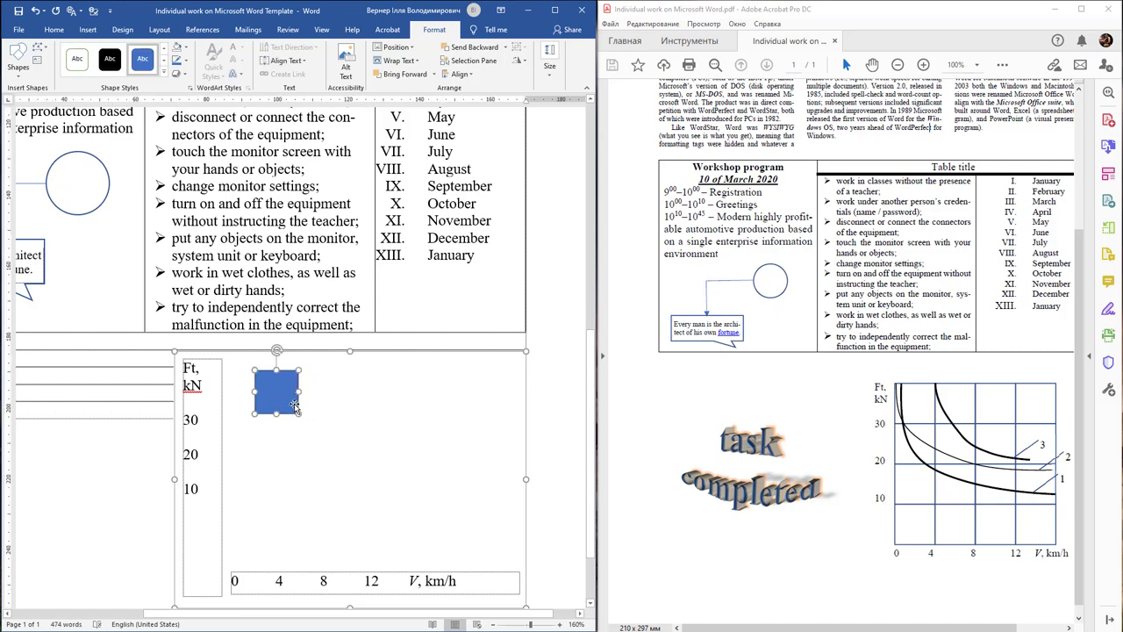
left_click(185, 49)
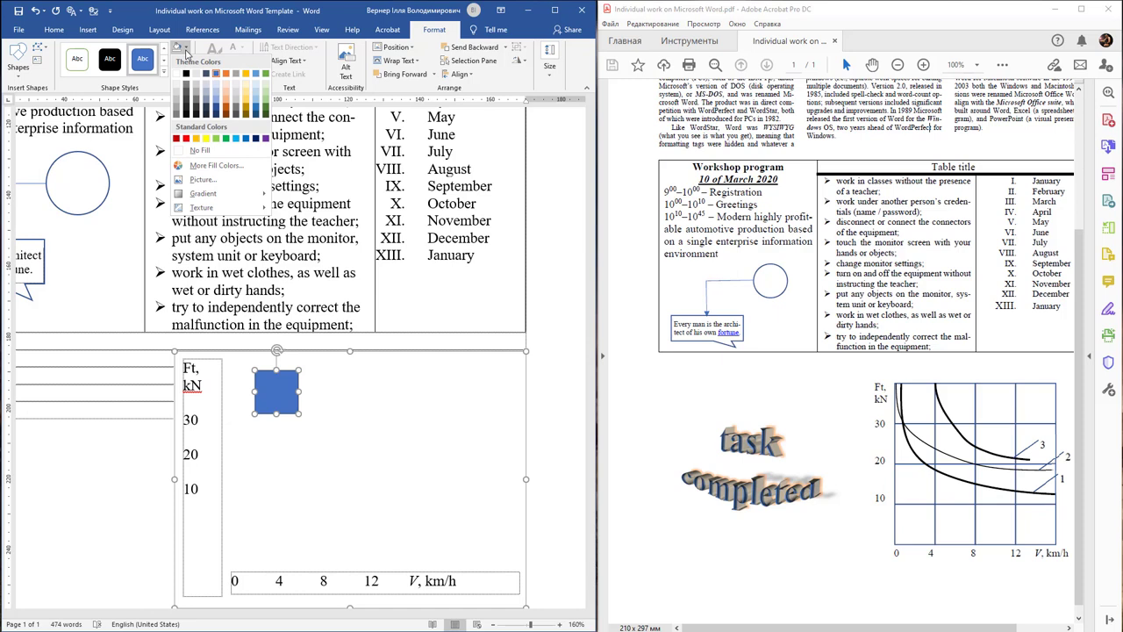
left_click(200, 151)
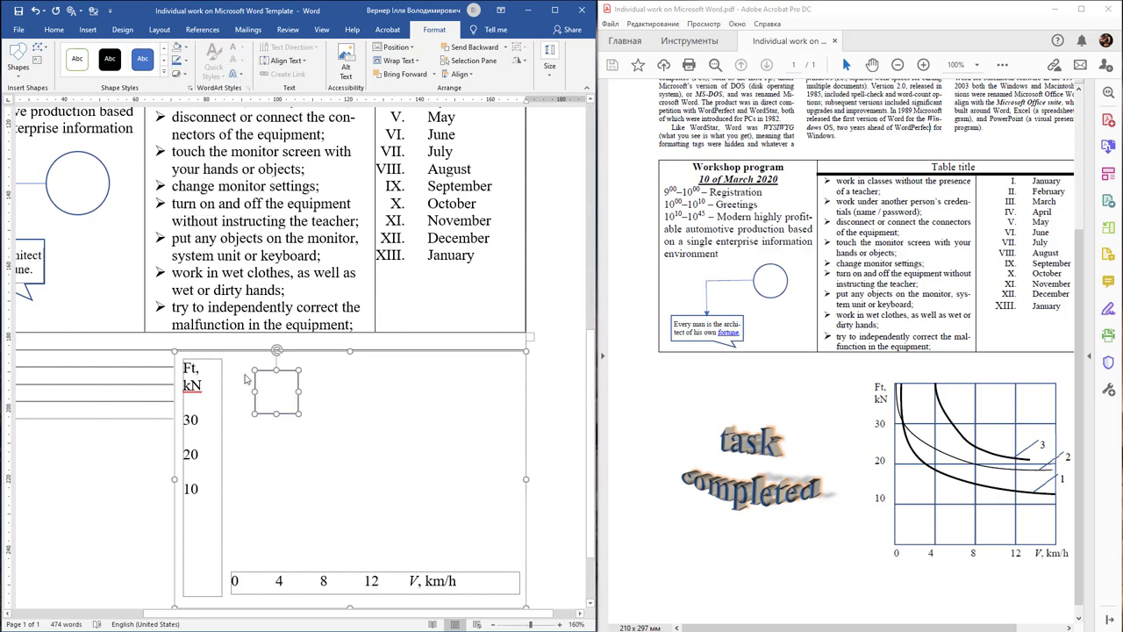
Copy the square right, the pair down, then the 2×2 block down to form a 2×4 grid
scroll(260, 397, "up", 9)
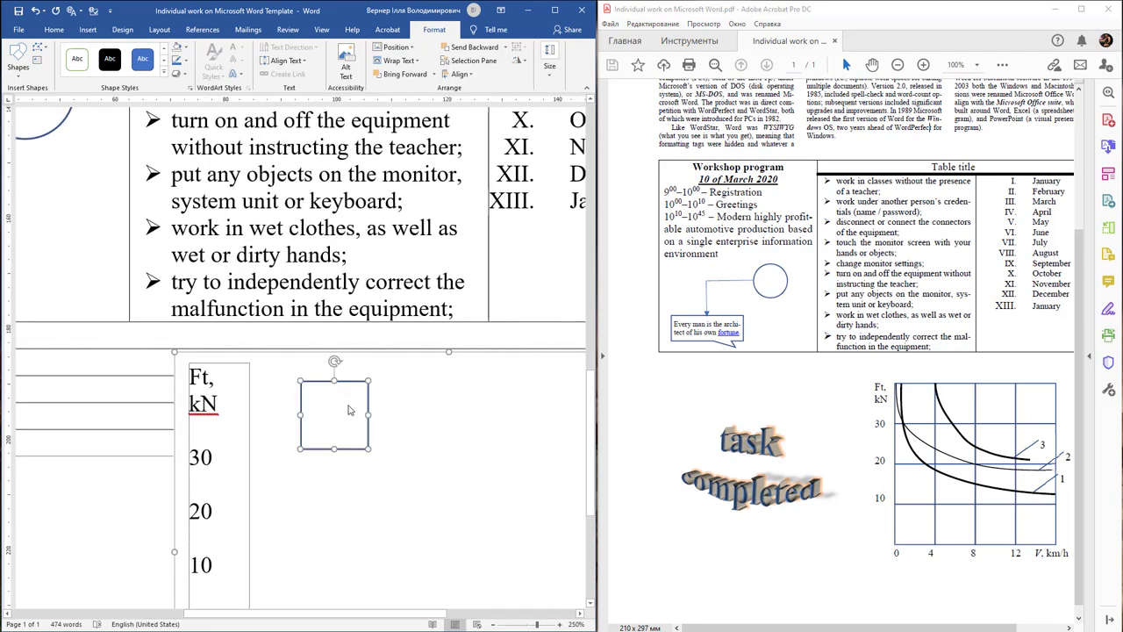
left_click_drag(369, 401, 335, 386)
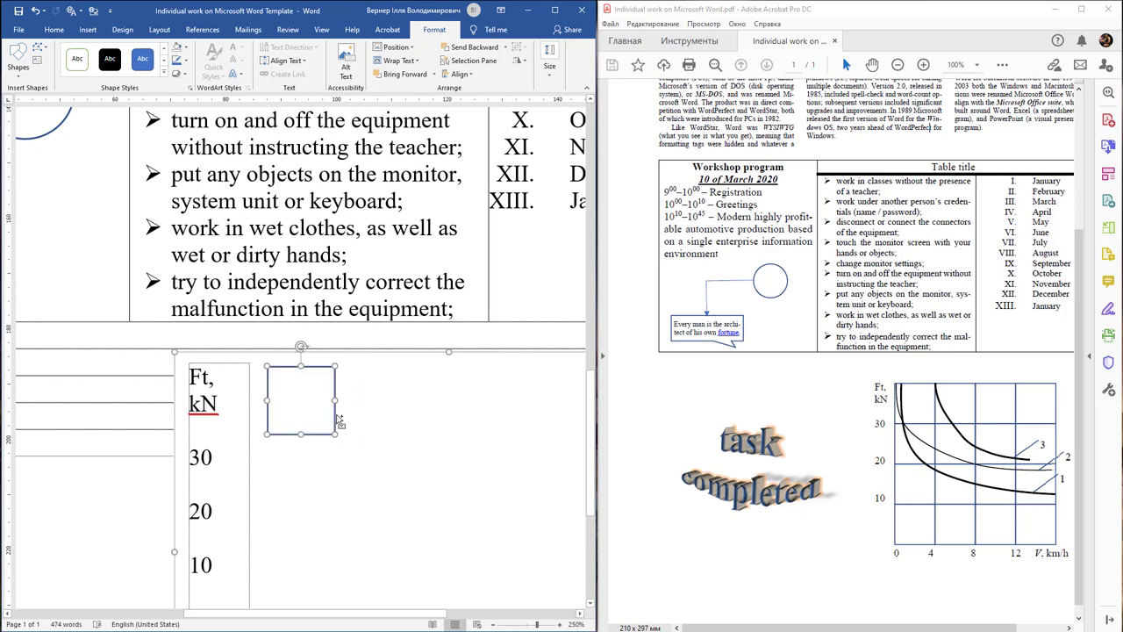
left_click_drag(338, 422, 406, 422)
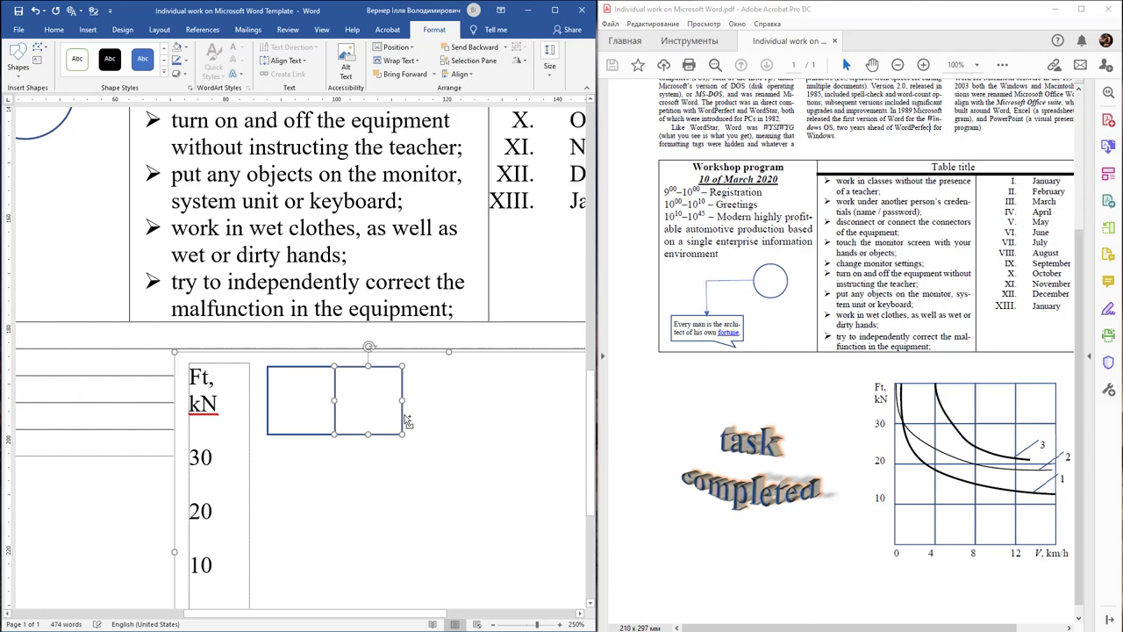
left_click(455, 400)
left_click_drag(261, 360, 450, 473)
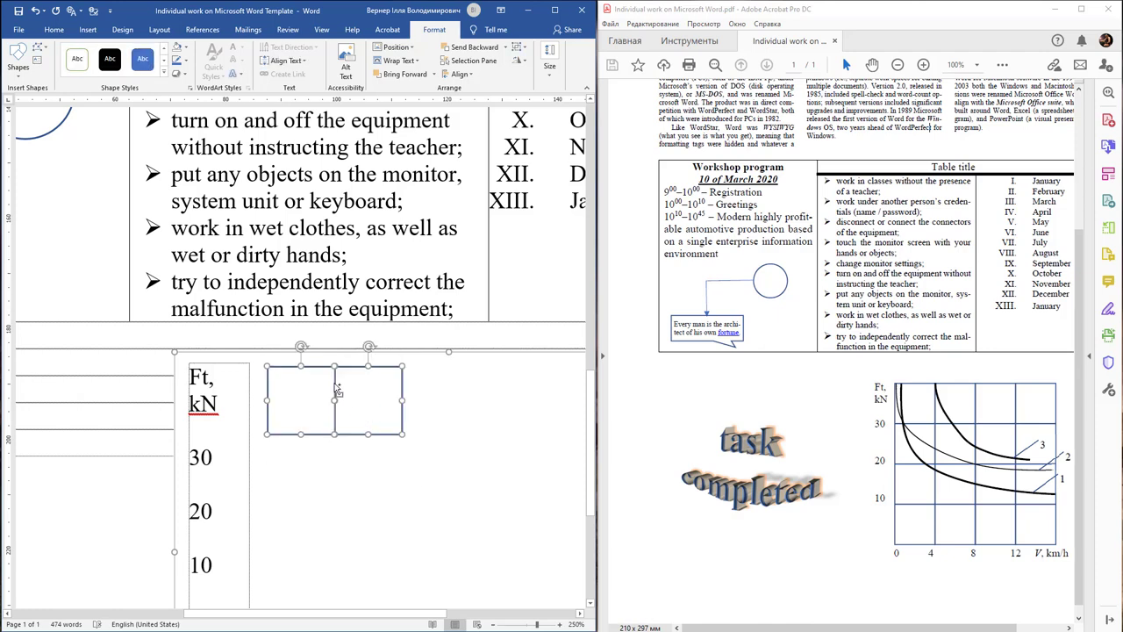
left_click_drag(337, 391, 338, 457)
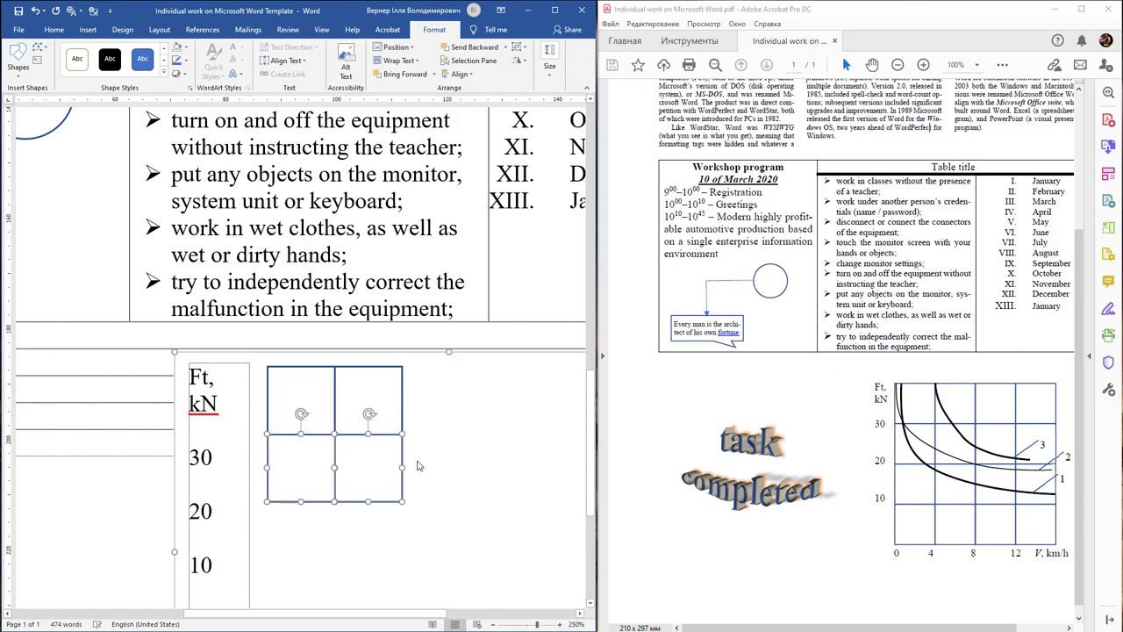
left_click(423, 468)
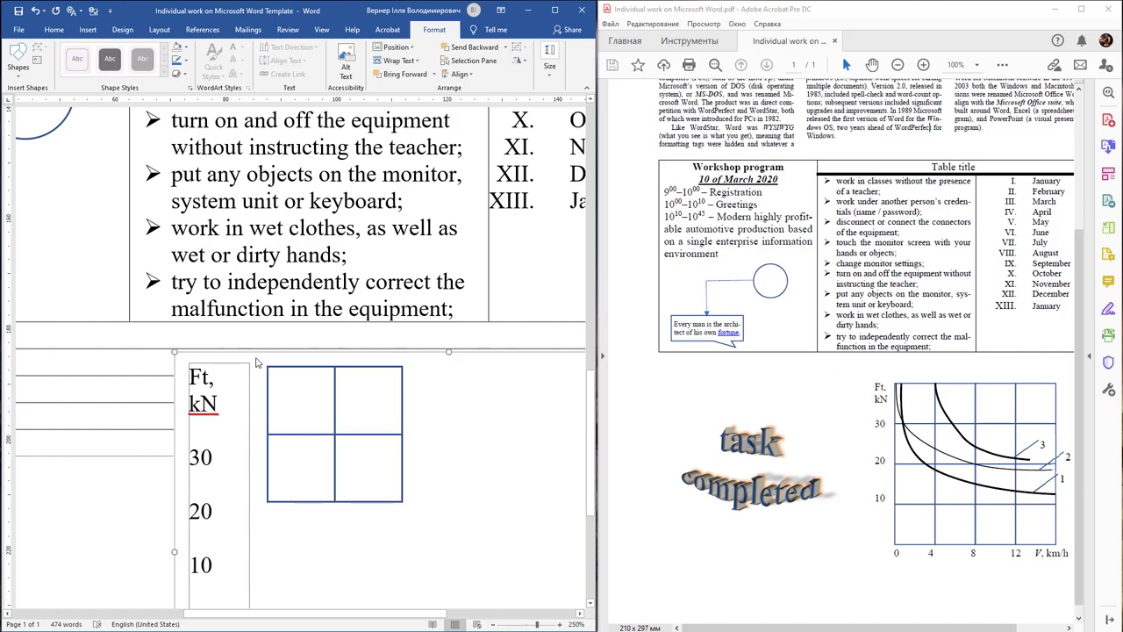
left_click_drag(256, 358, 443, 544)
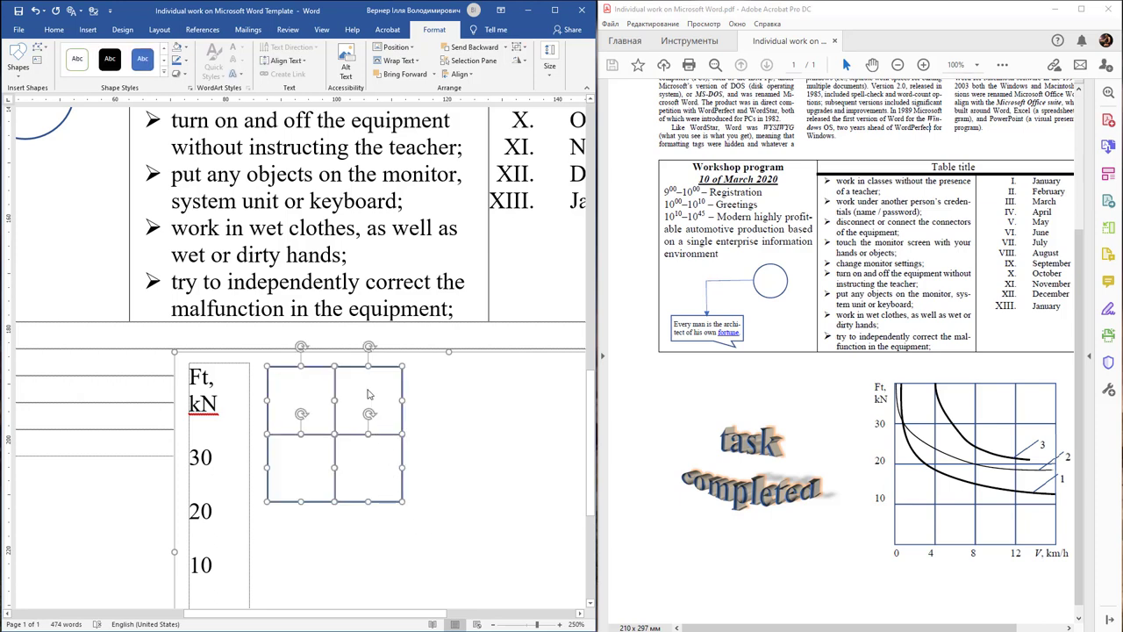
left_click_drag(359, 441, 351, 571)
Select the eight grid squares and copy them to the right, making a 4×4 grid
scroll(480, 494, "down", 5)
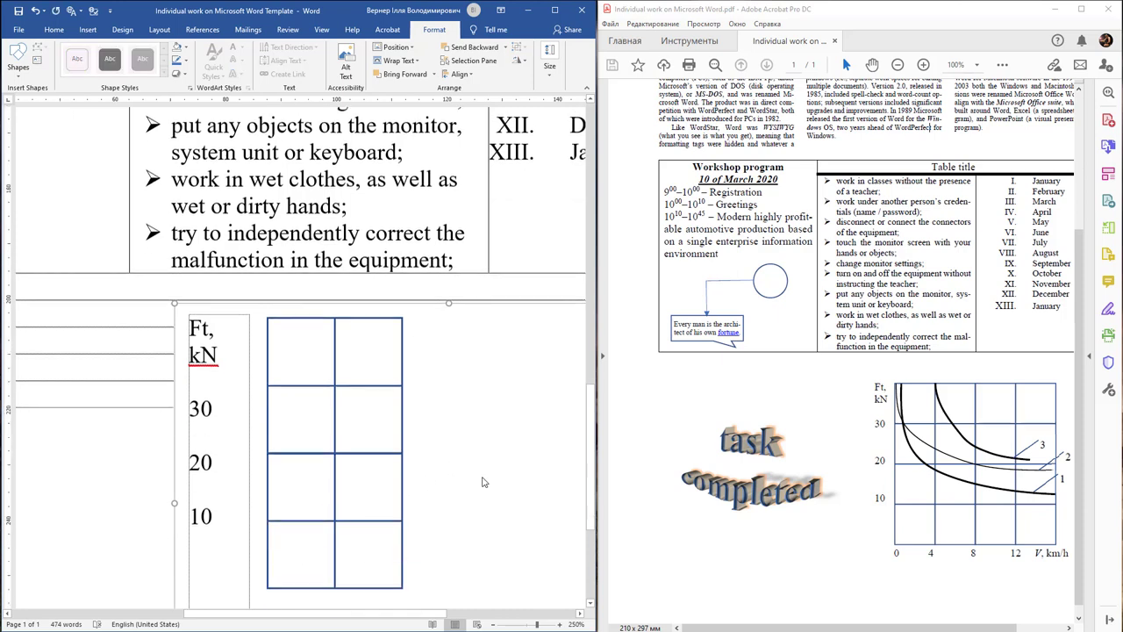
left_click_drag(262, 449, 444, 274)
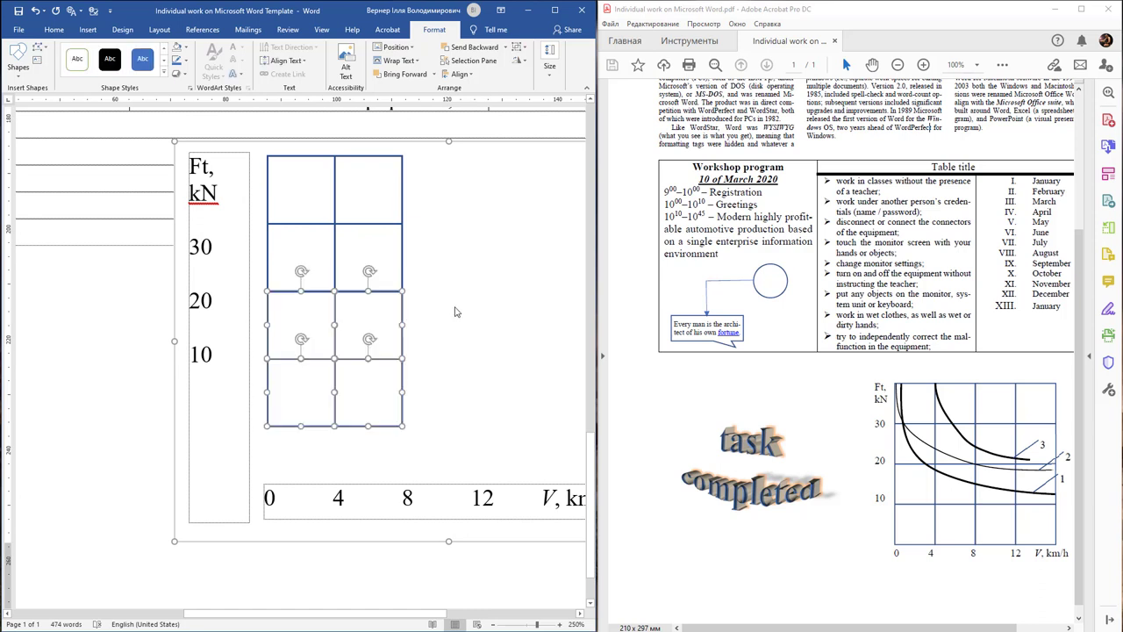
left_click(455, 312)
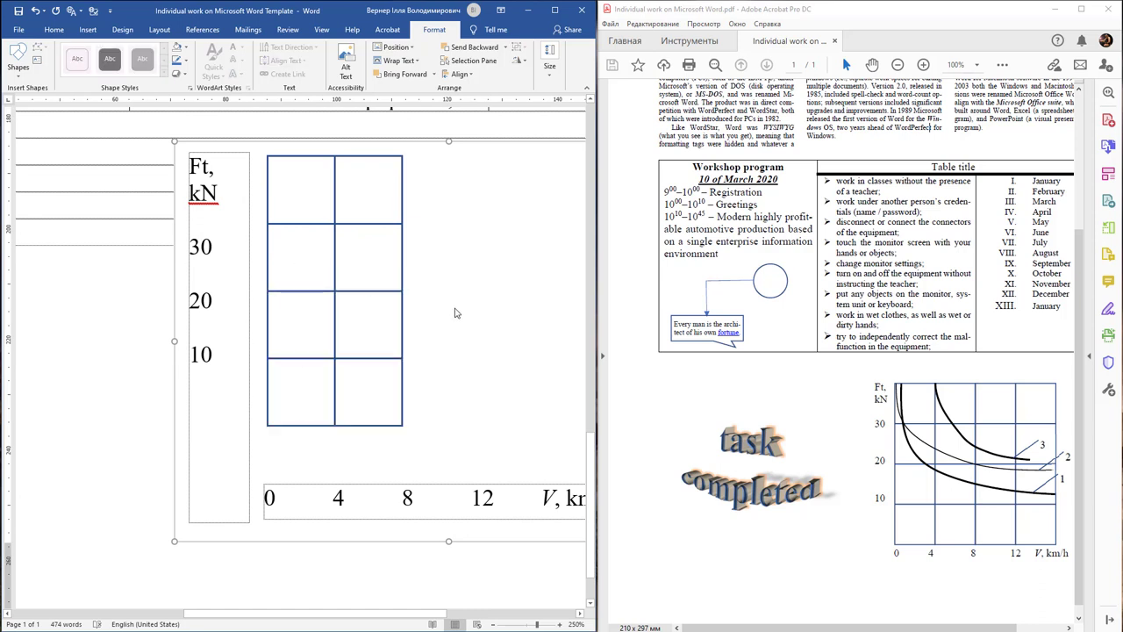
left_click_drag(260, 151, 453, 453)
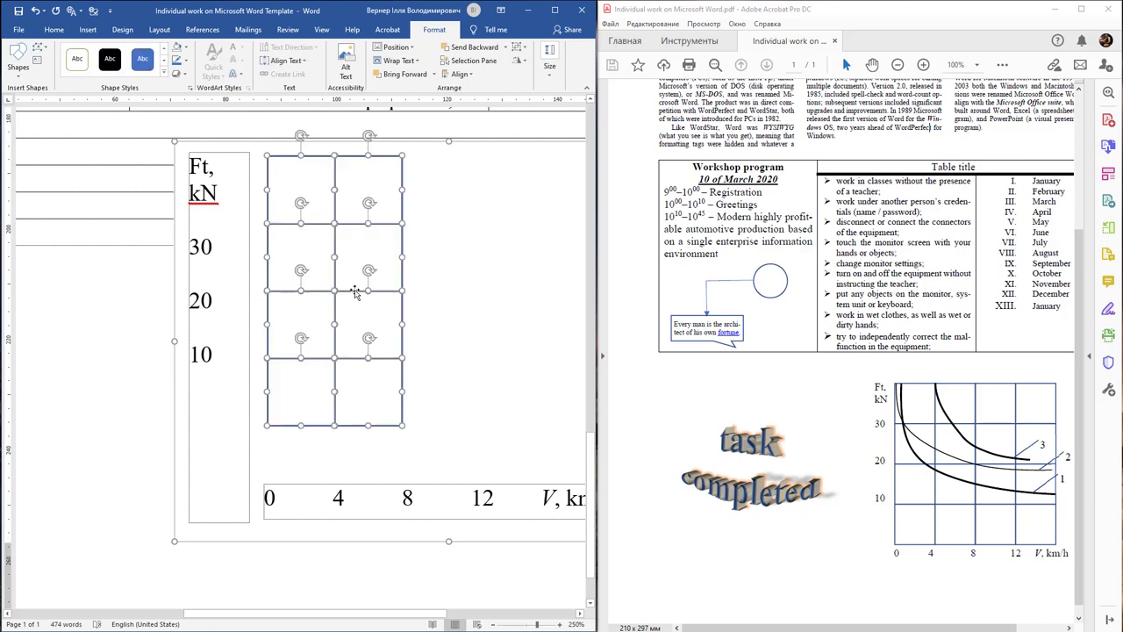
left_click_drag(369, 297, 489, 297)
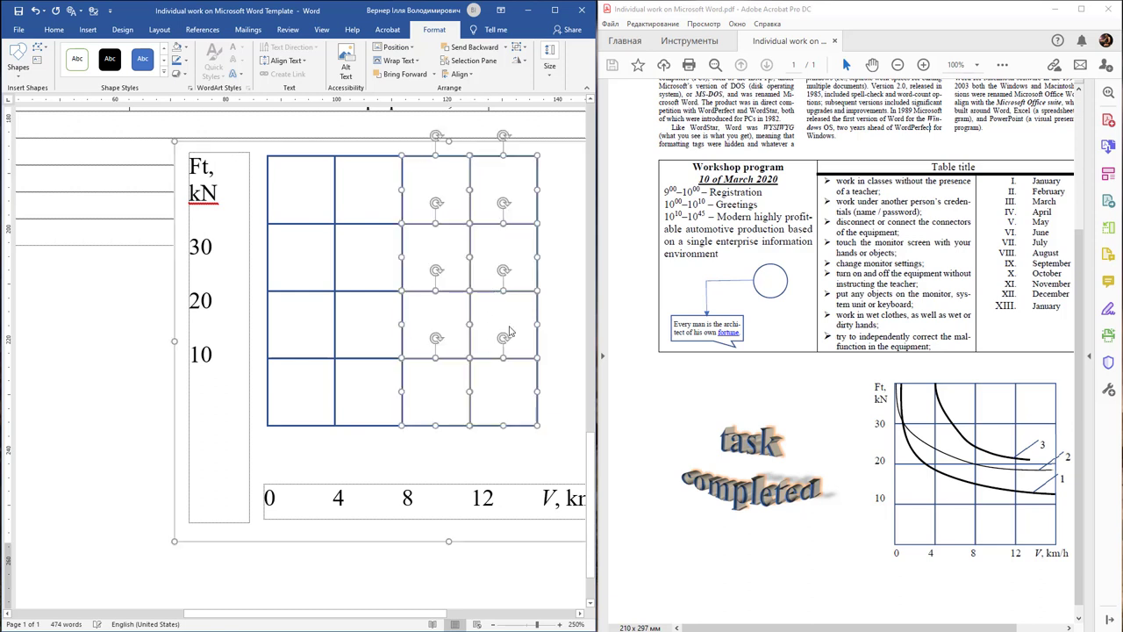
left_click(486, 446)
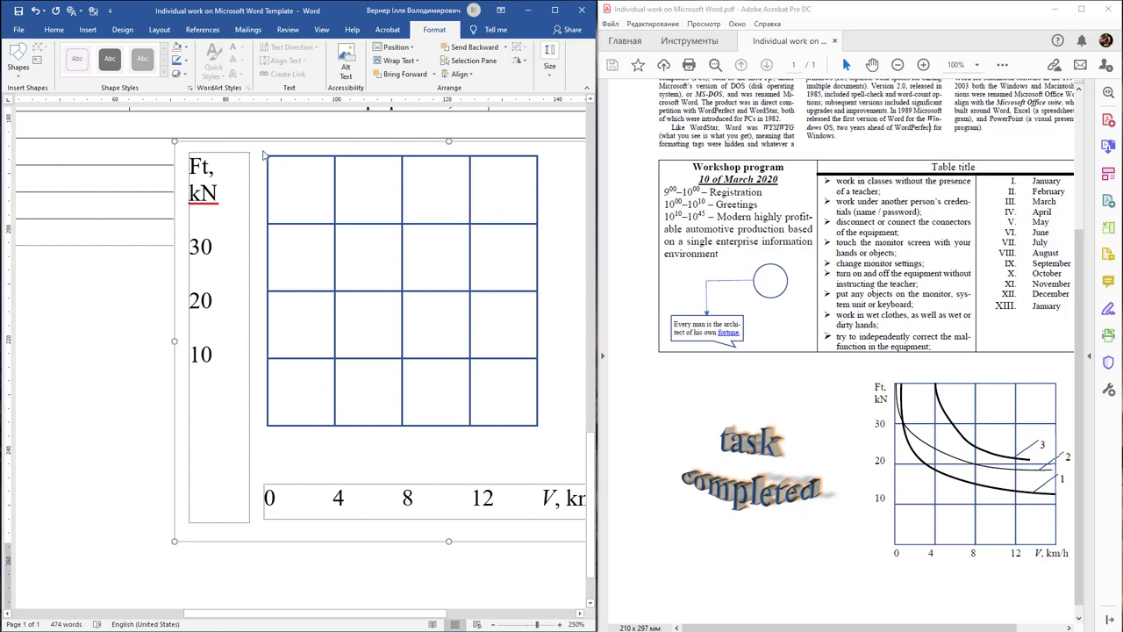
Select all sixteen grid squares and group them into one object
left_click_drag(263, 155, 525, 425)
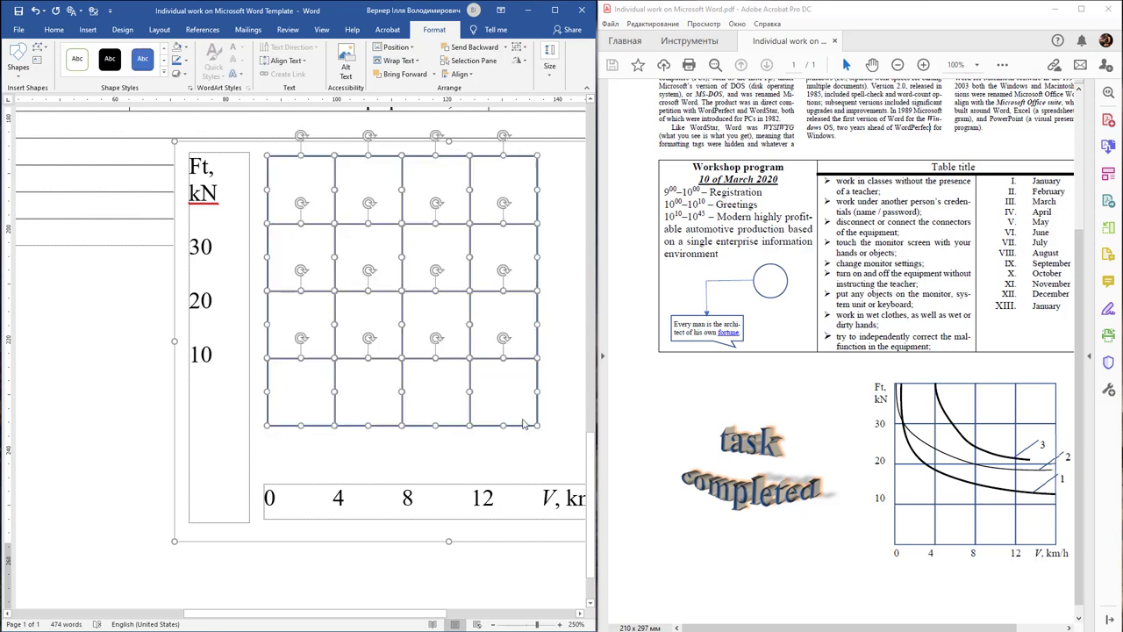
right_click(483, 427)
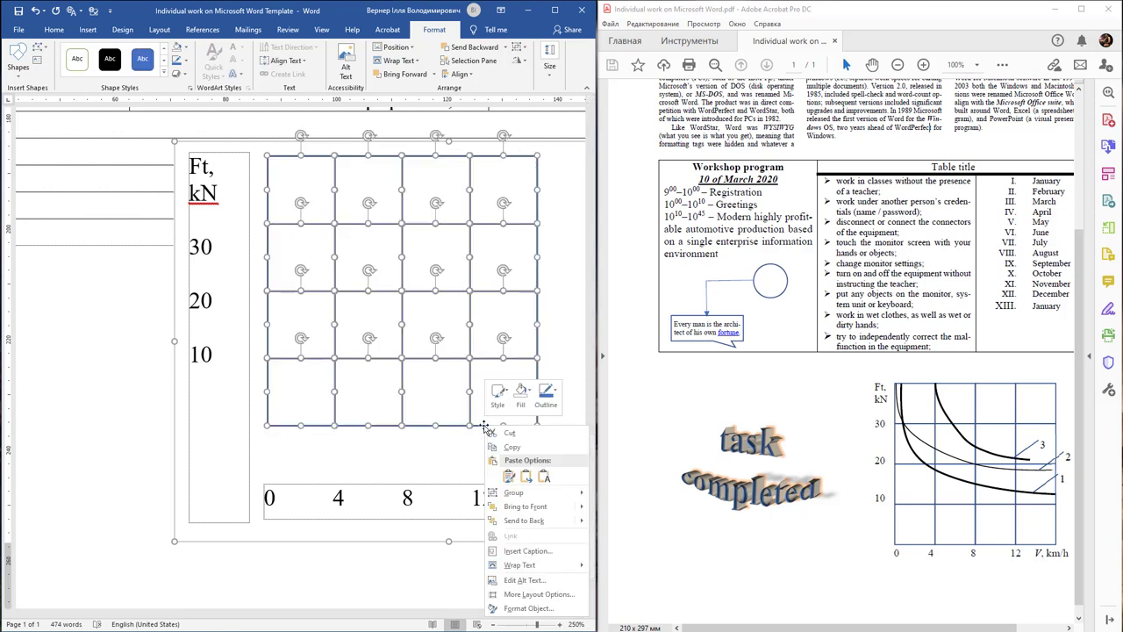
mouse_move(514, 495)
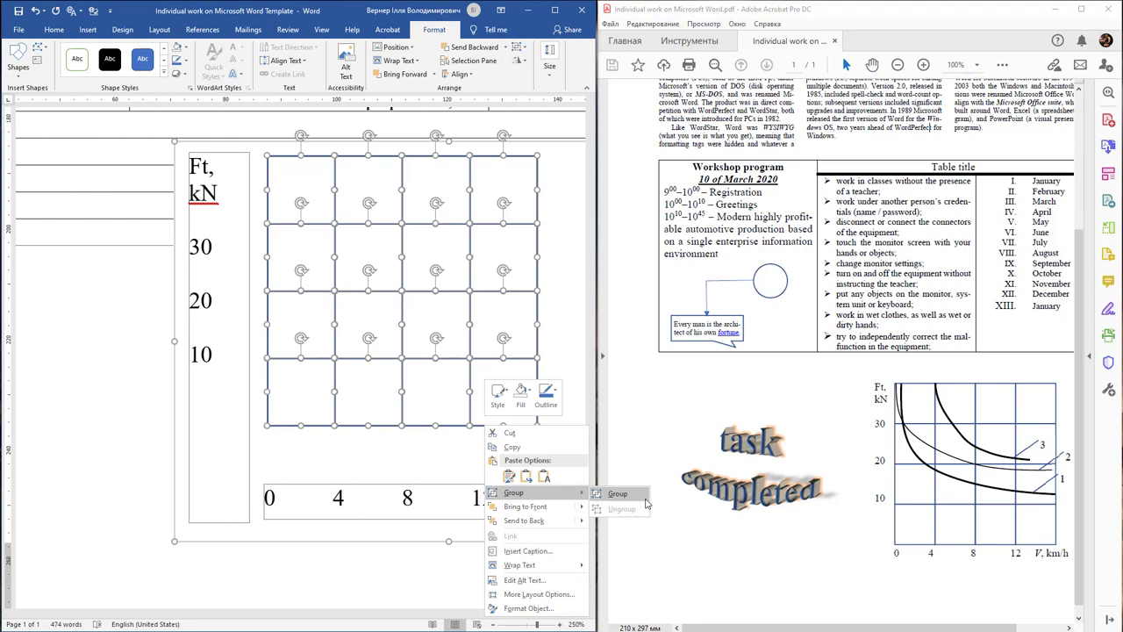
left_click(261, 184)
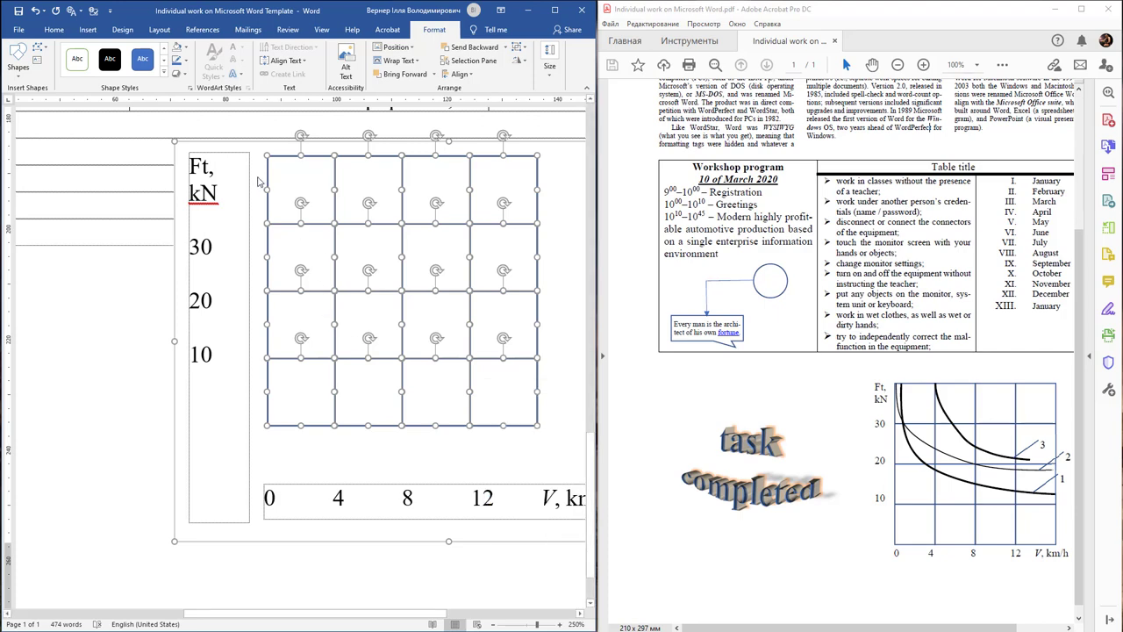
scroll(434, 247, "up", 2)
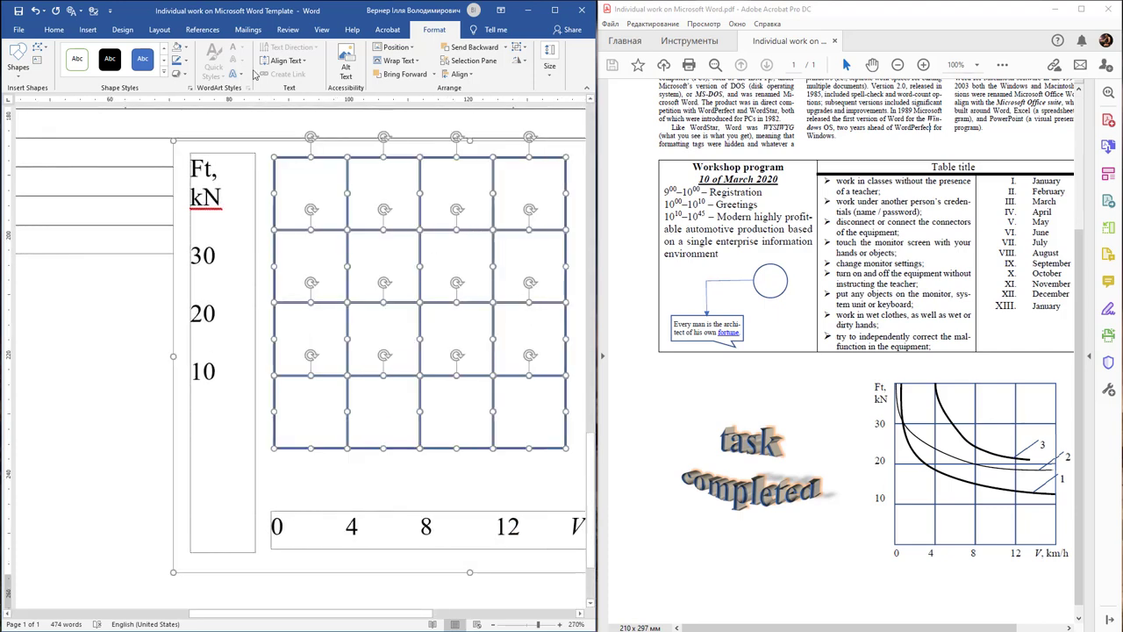
Draw a Curve starting at the grid's top near 4 and bending down toward 12
left_click(18, 61)
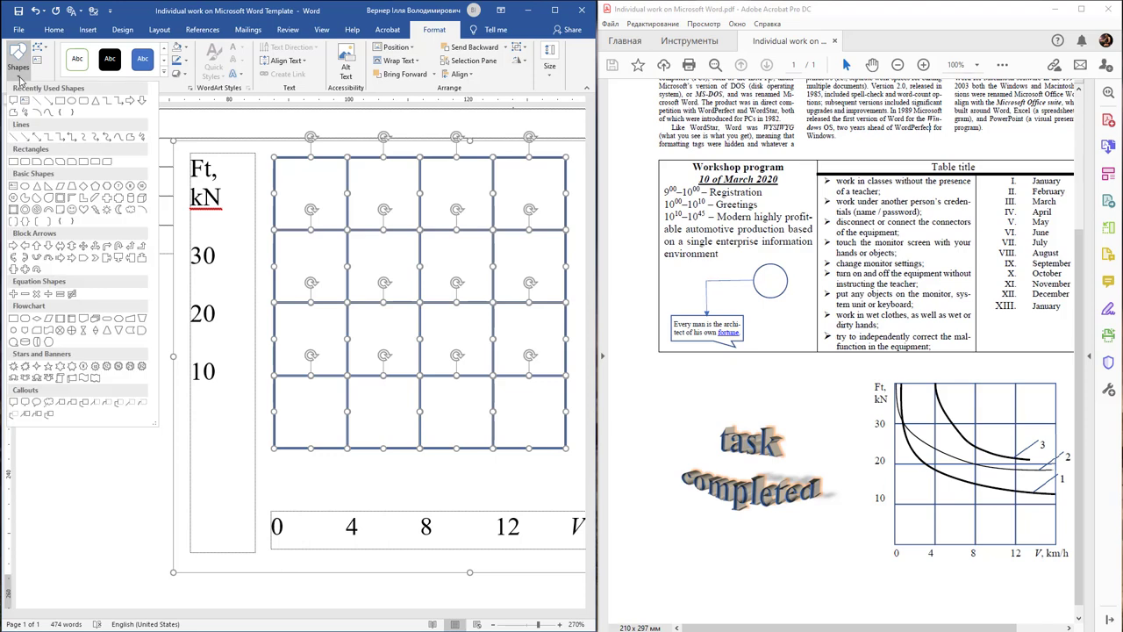
left_click(50, 115)
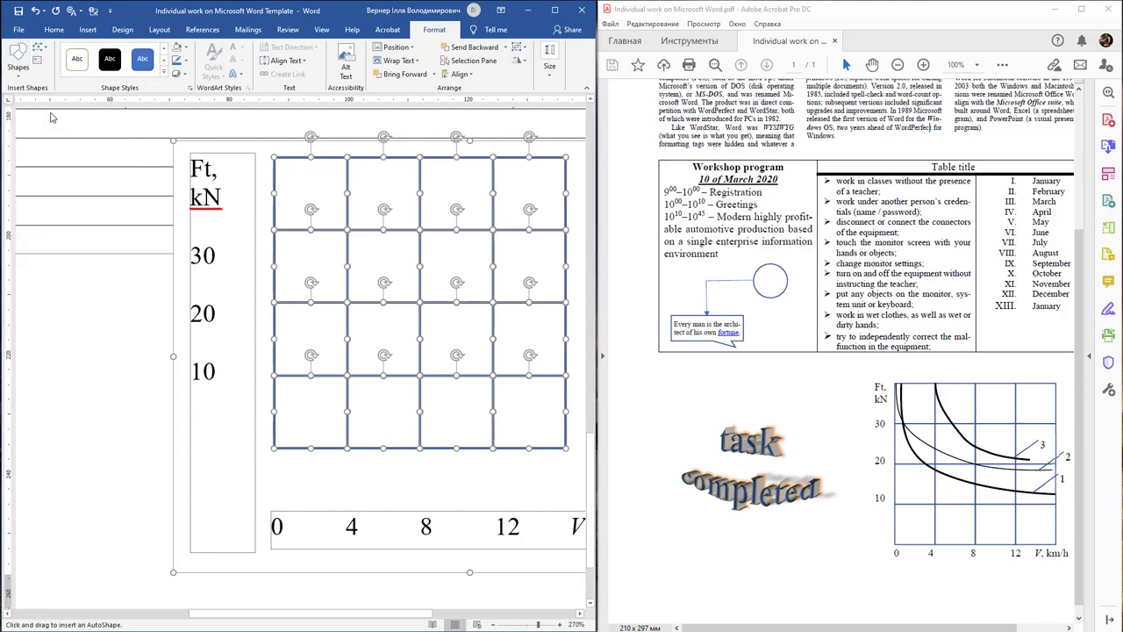
left_click(352, 160)
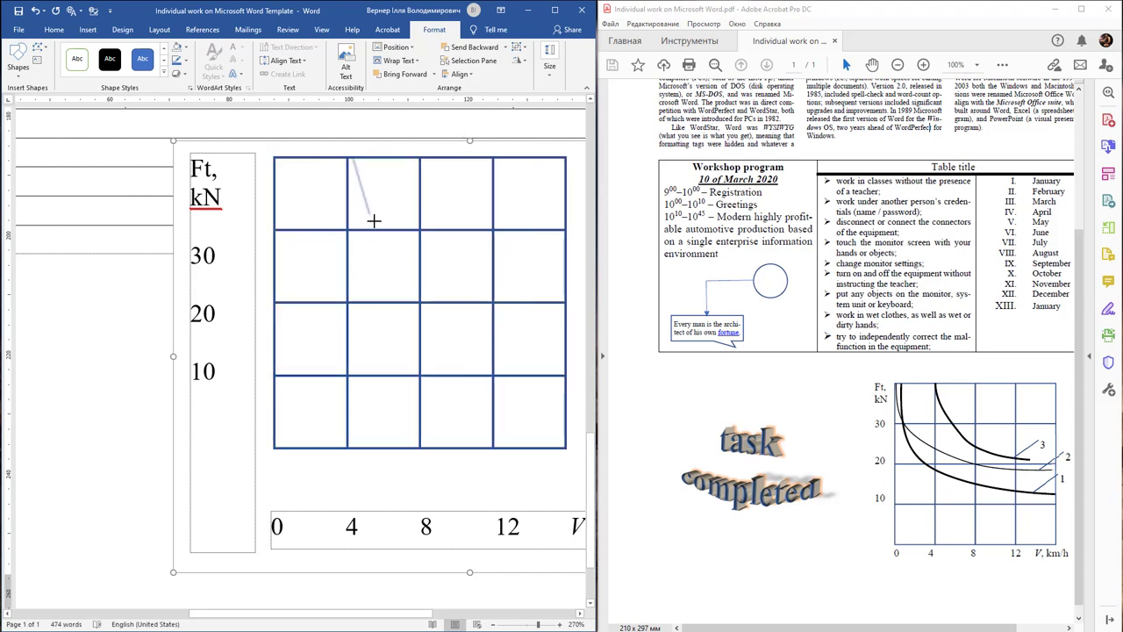
left_click(424, 291)
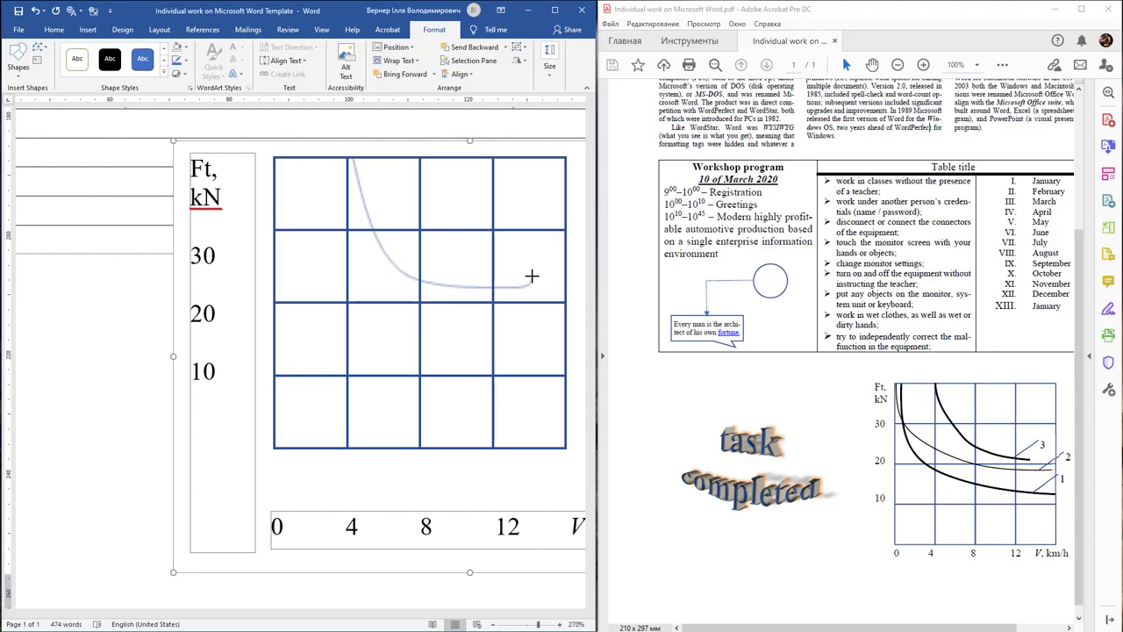
key("Escape")
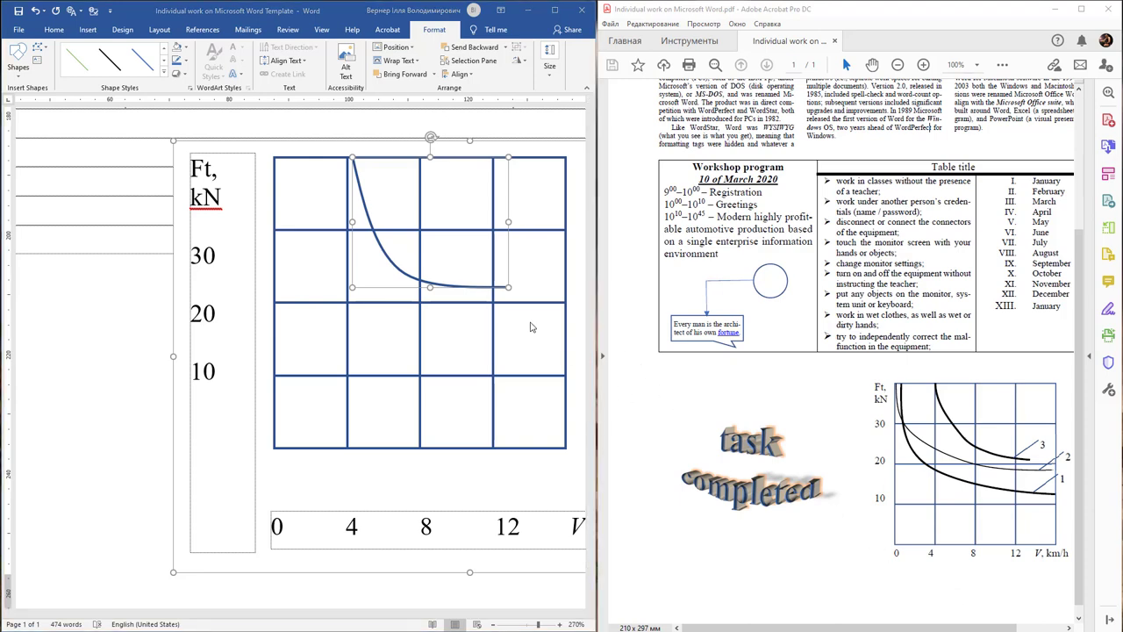
With Edit Points, pull the curve's middle vertex up-left and nudge its end down-right
right_click(453, 287)
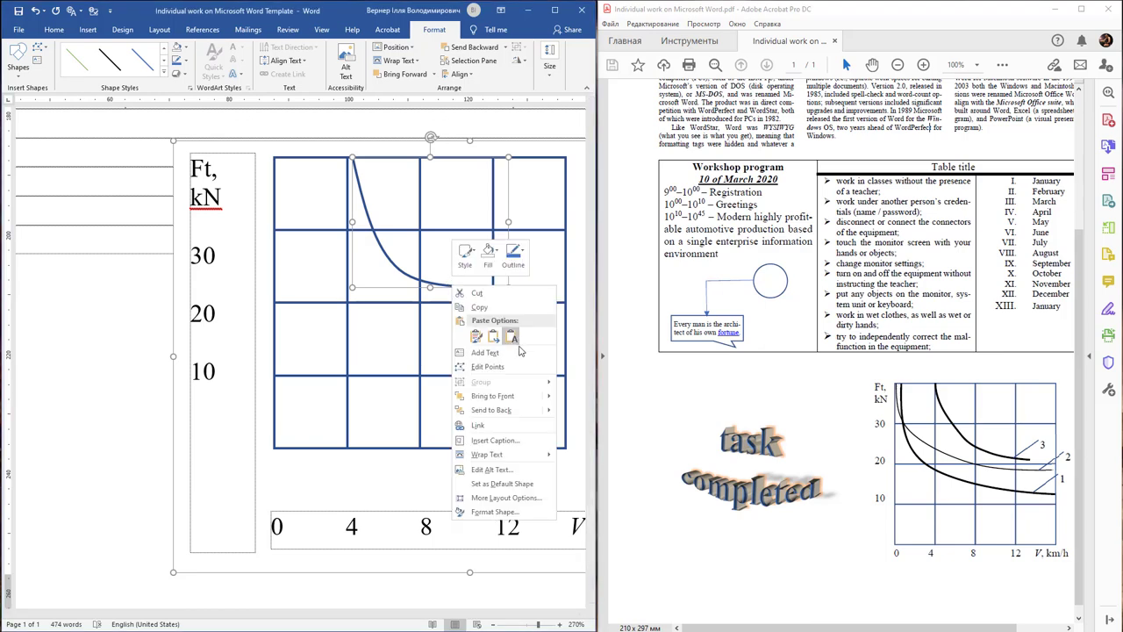
left_click(502, 367)
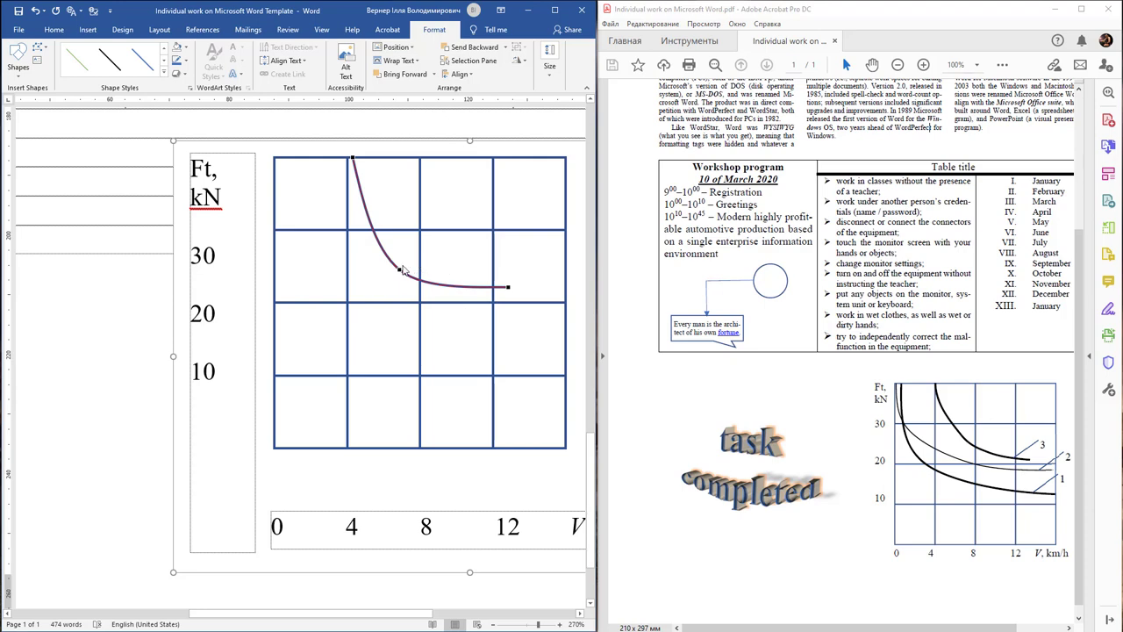
left_click_drag(397, 269, 429, 279)
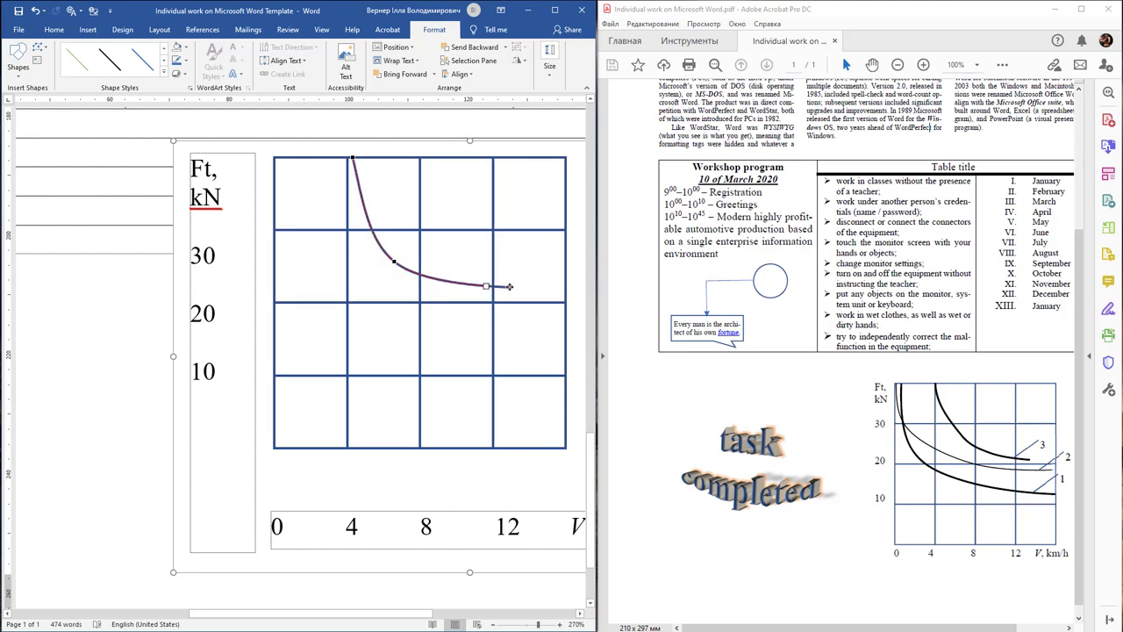
left_click_drag(508, 286, 511, 289)
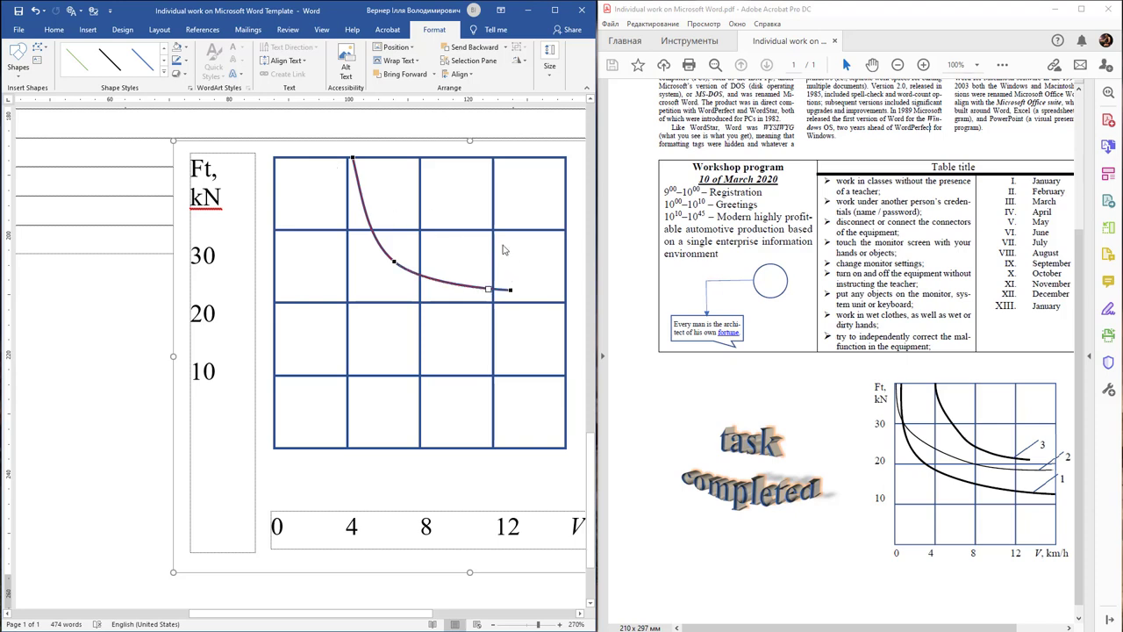
Draw two curves from the grid's top-left corner: a lower one and a middle one
left_click(26, 75)
left_click(48, 110)
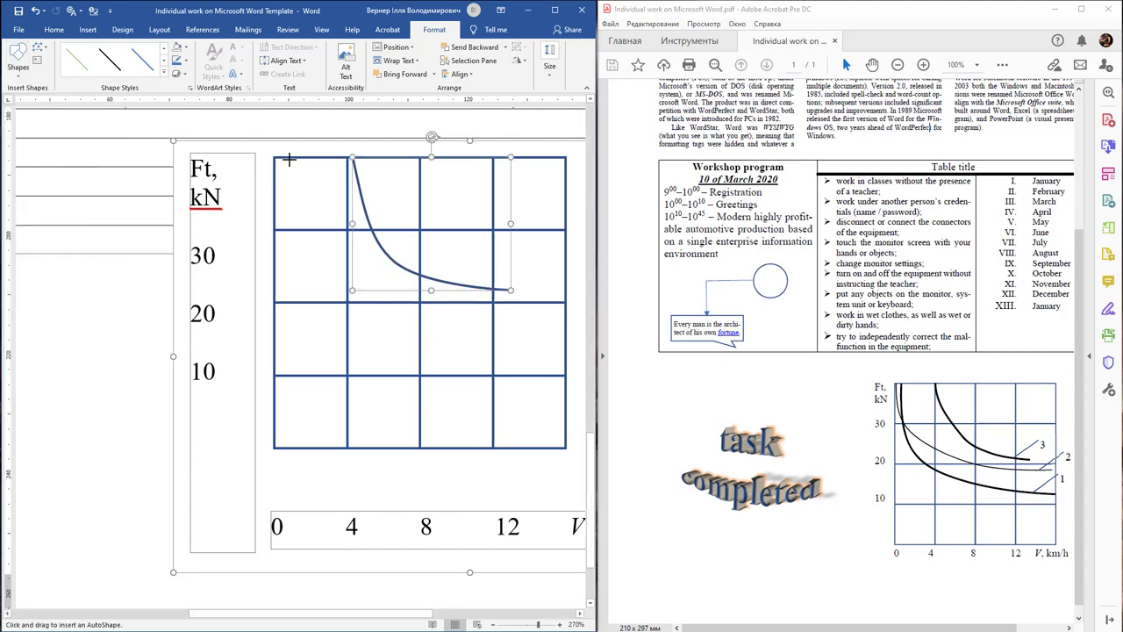
mouse_move(288, 157)
left_mouse_down()
mouse_move(299, 273)
mouse_move(301, 230)
mouse_move(371, 334)
mouse_move(566, 360)
left_mouse_up()
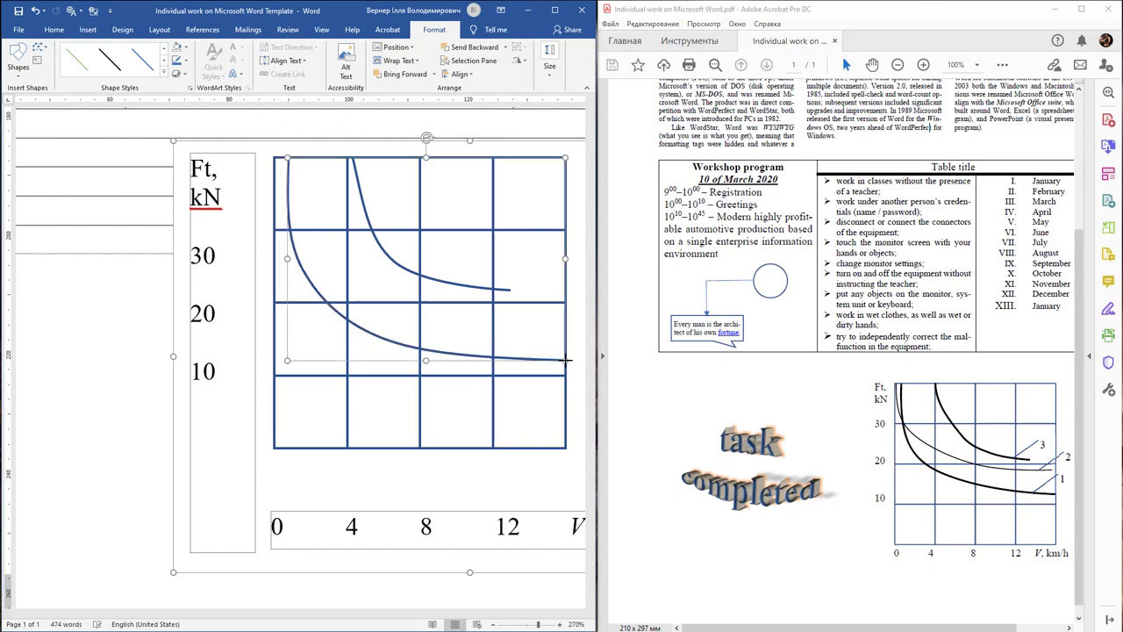
left_click(19, 71)
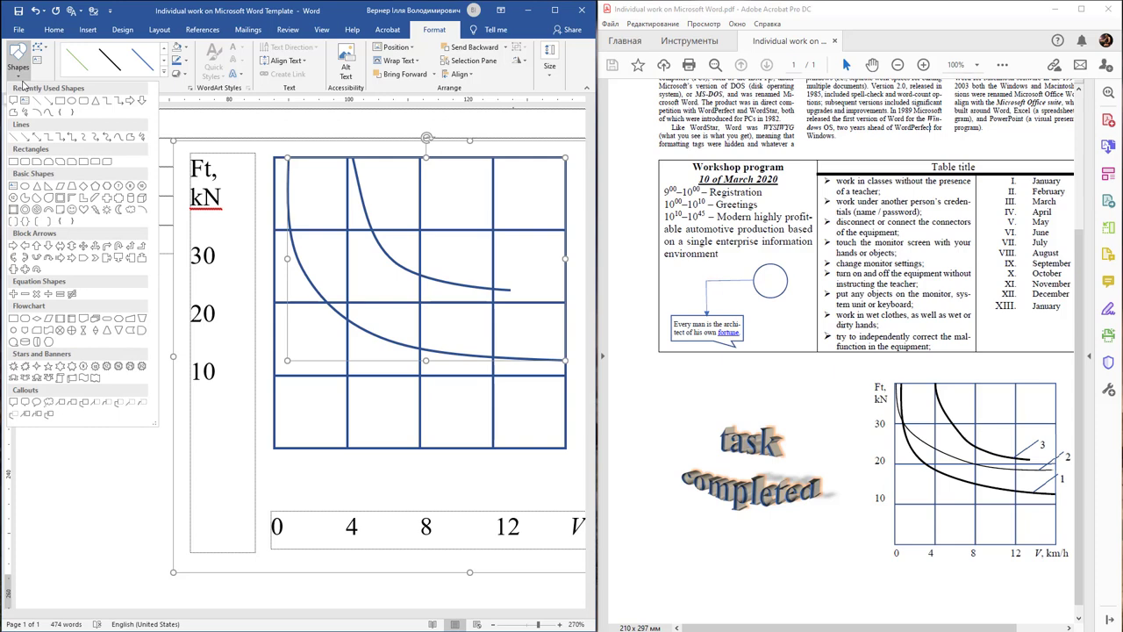
left_click(42, 112)
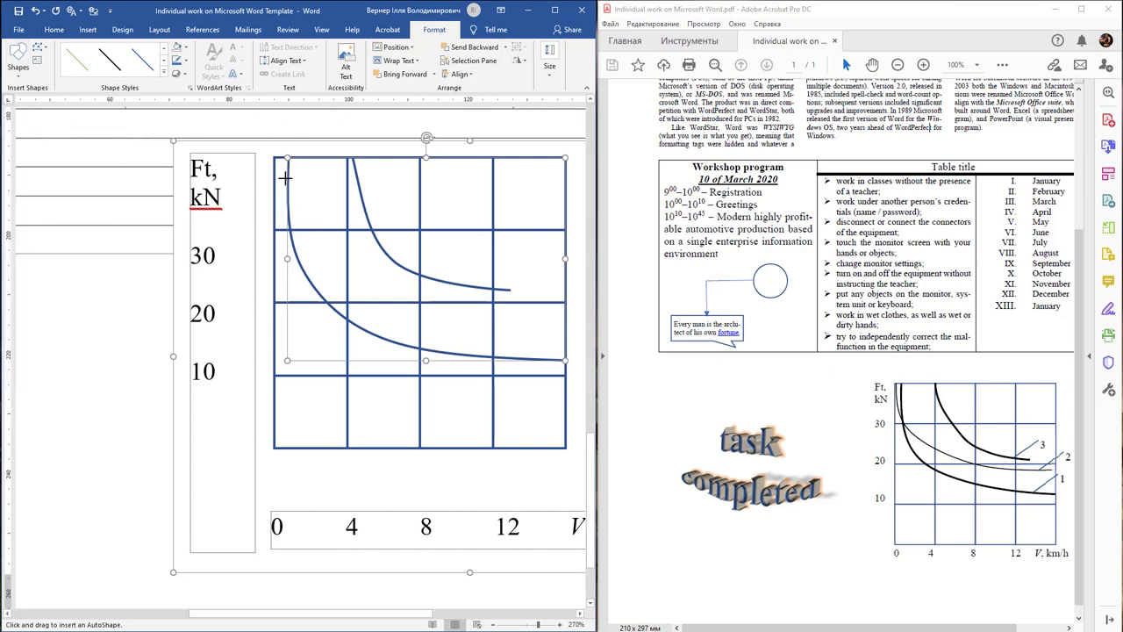
mouse_move(276, 157)
left_mouse_down()
mouse_move(294, 243)
mouse_move(365, 276)
mouse_move(403, 313)
mouse_move(564, 321)
mouse_move(553, 321)
left_mouse_up()
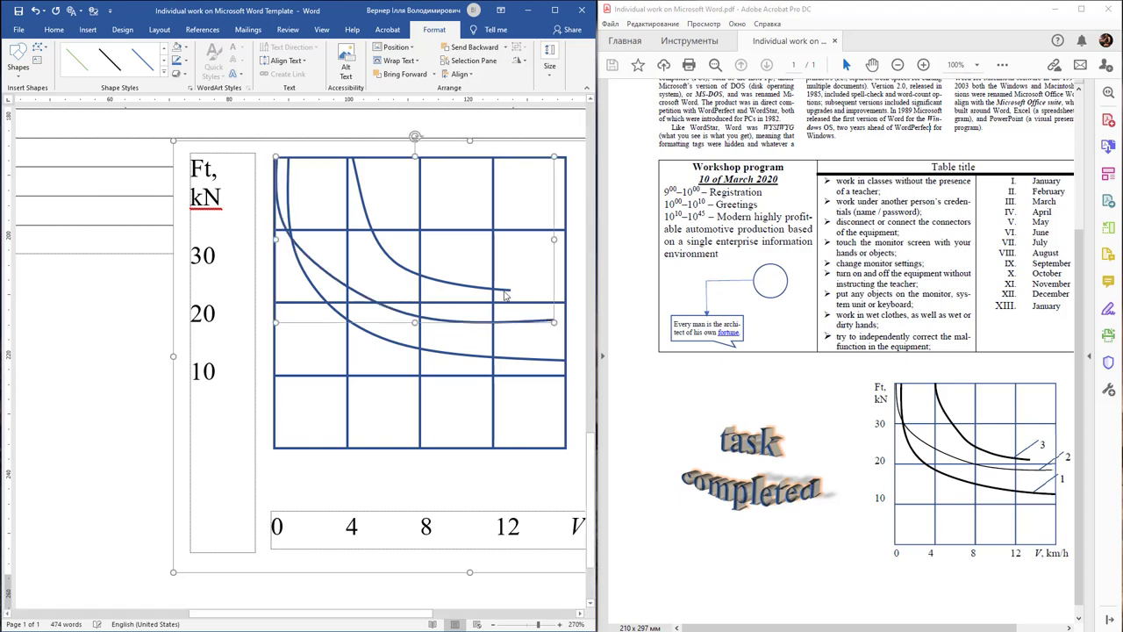
left_click(446, 284)
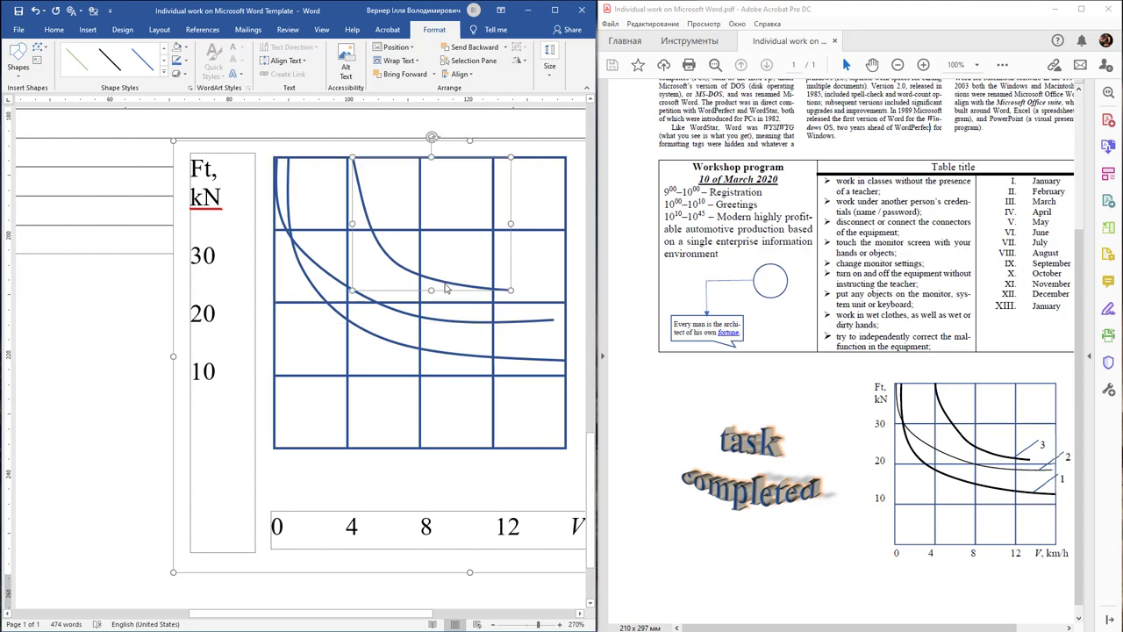
Open the Format Shape line settings for the top curve
right_click(435, 285)
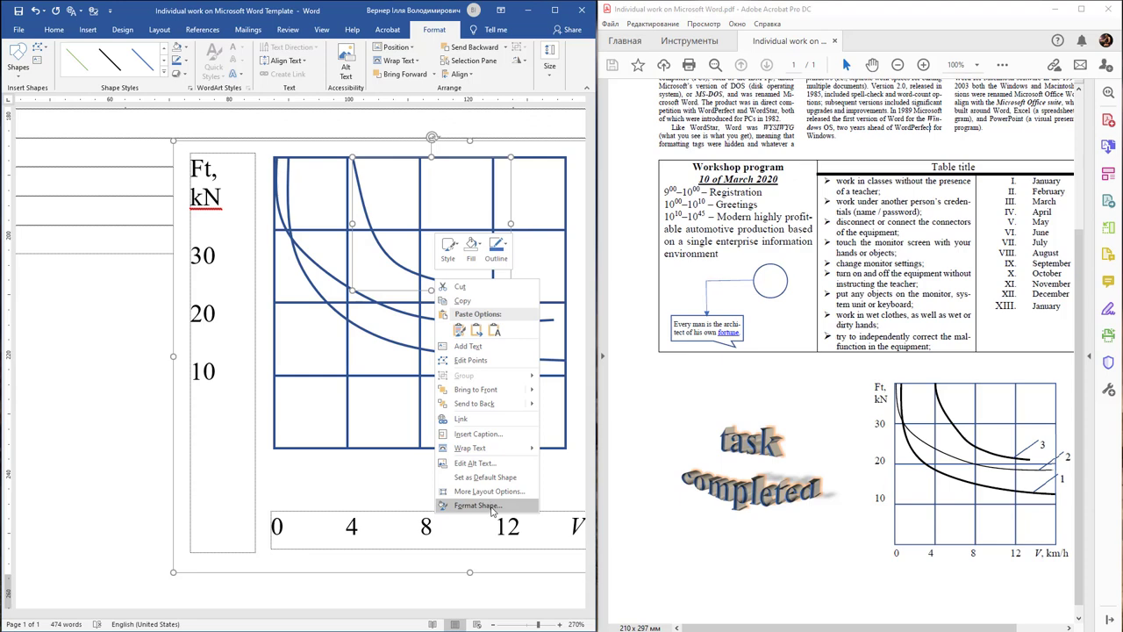
left_click(478, 506)
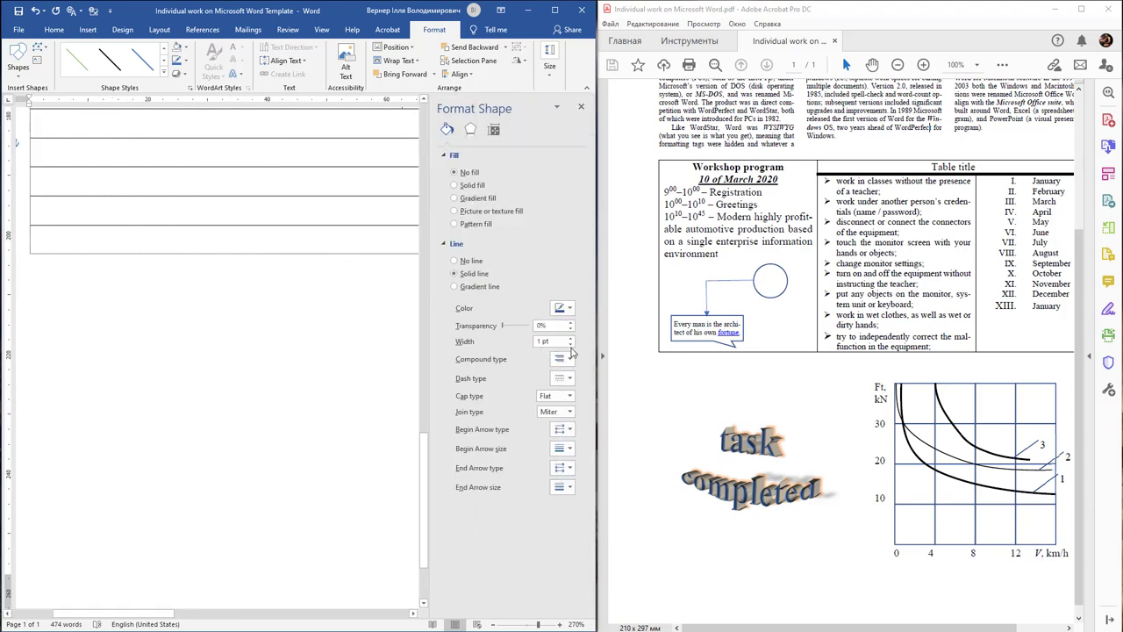
scroll(311, 485, "up", 5)
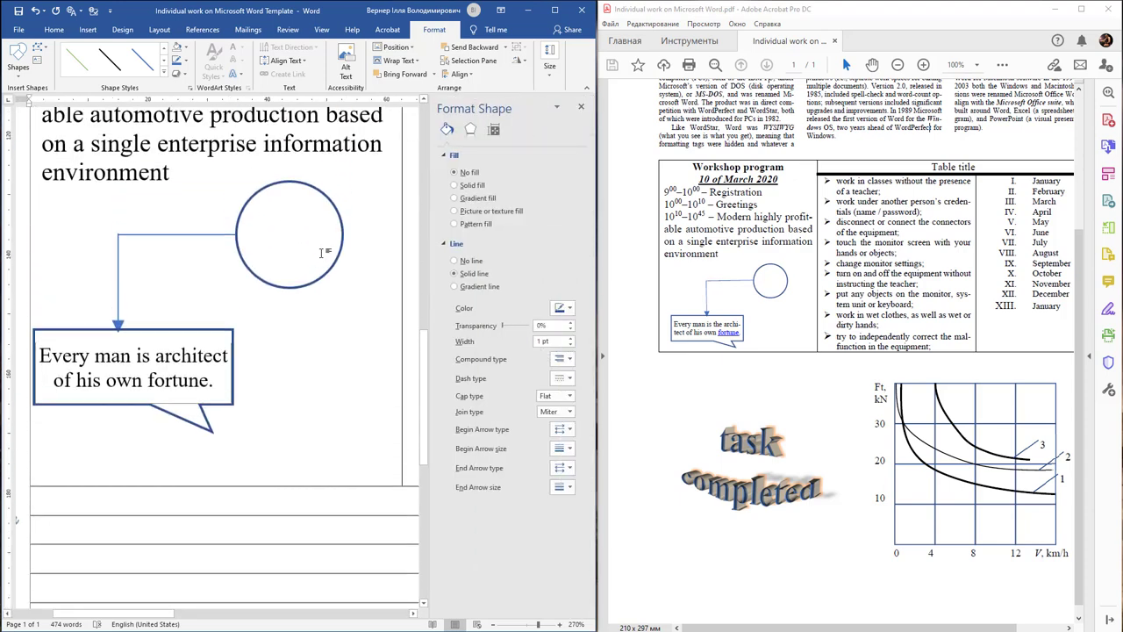
scroll(314, 509, "down", 4)
left_click(358, 618)
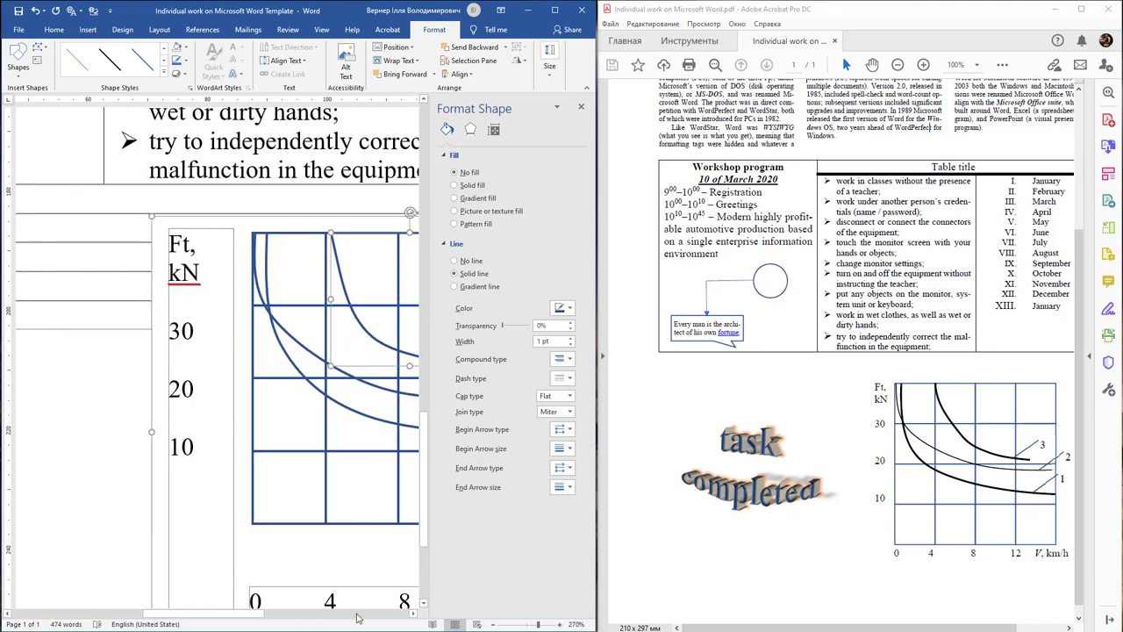
left_click(357, 618)
left_click_drag(355, 618, 289, 618)
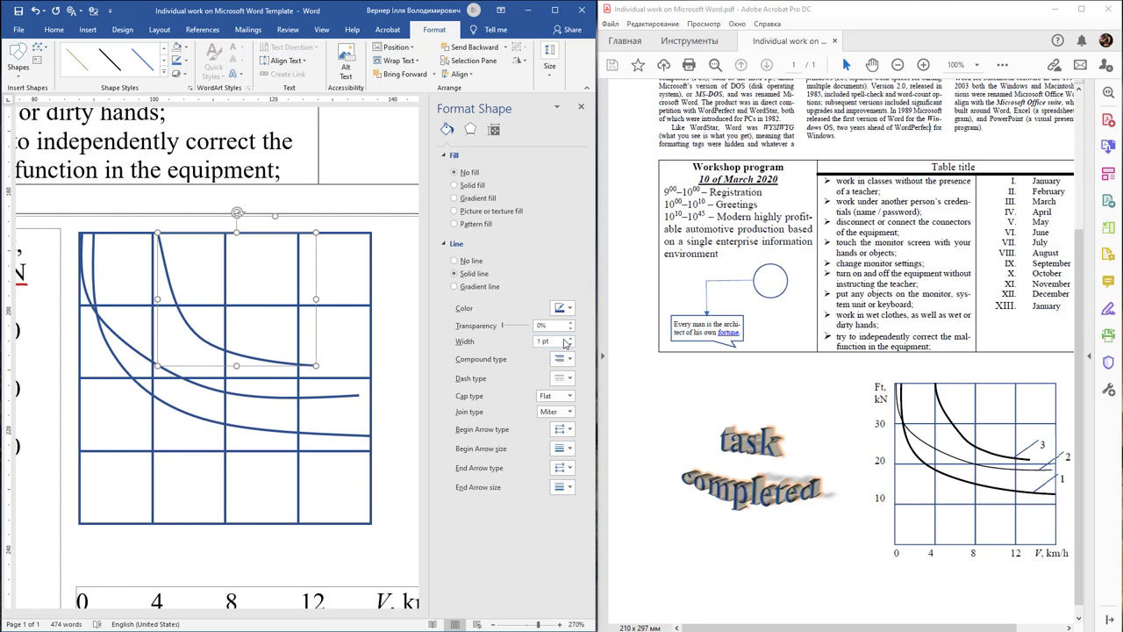
Set the top curve's line width to 2 pt and its colour to black
triple_click(544, 341)
type("5")
key("Return")
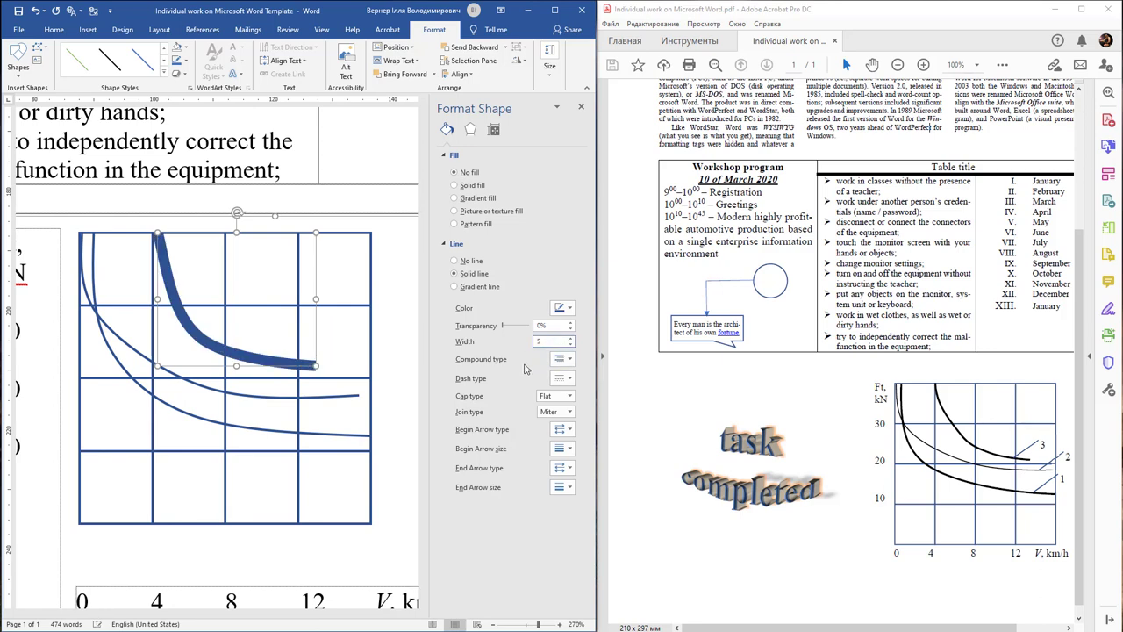
double_click(550, 341)
type("3")
key("Return")
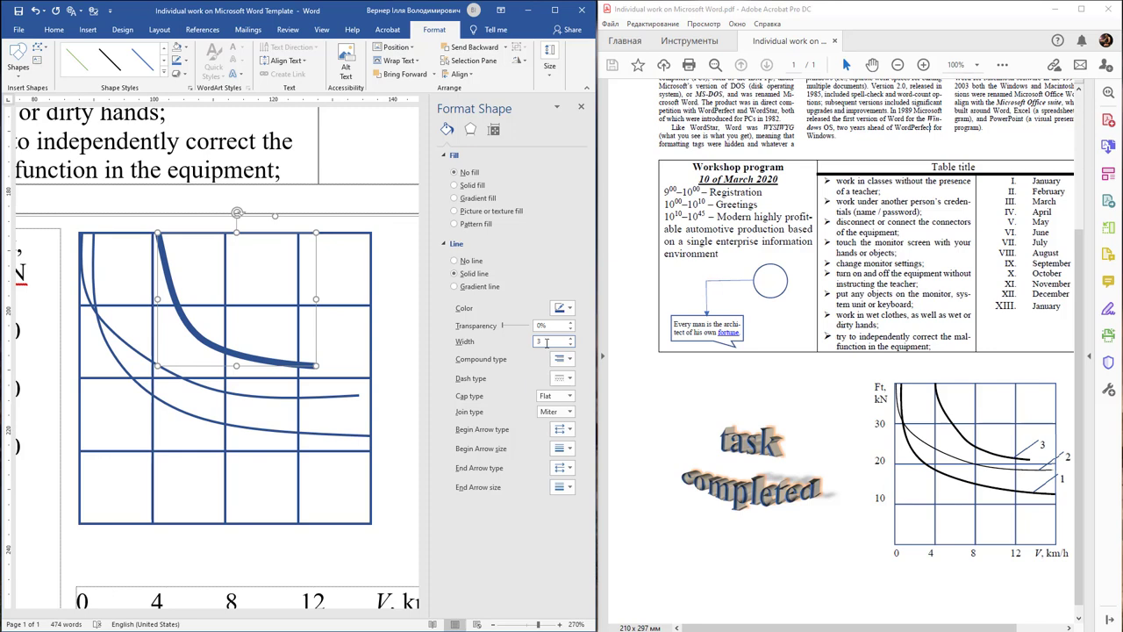
double_click(547, 341)
type("2")
key("Return")
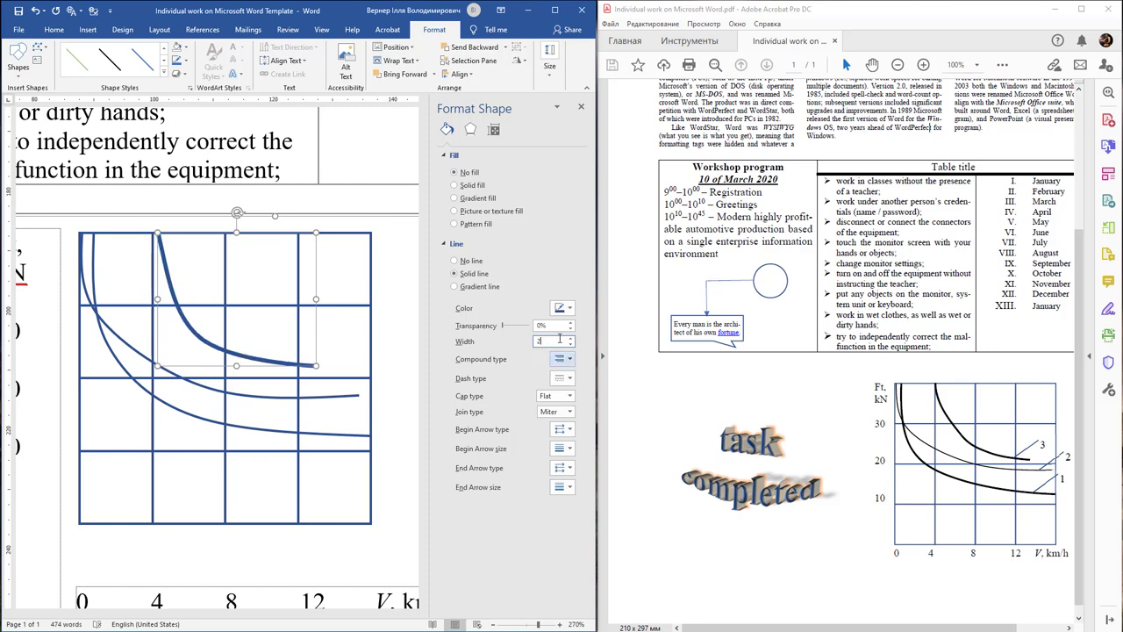
left_click(562, 308)
left_click(566, 335)
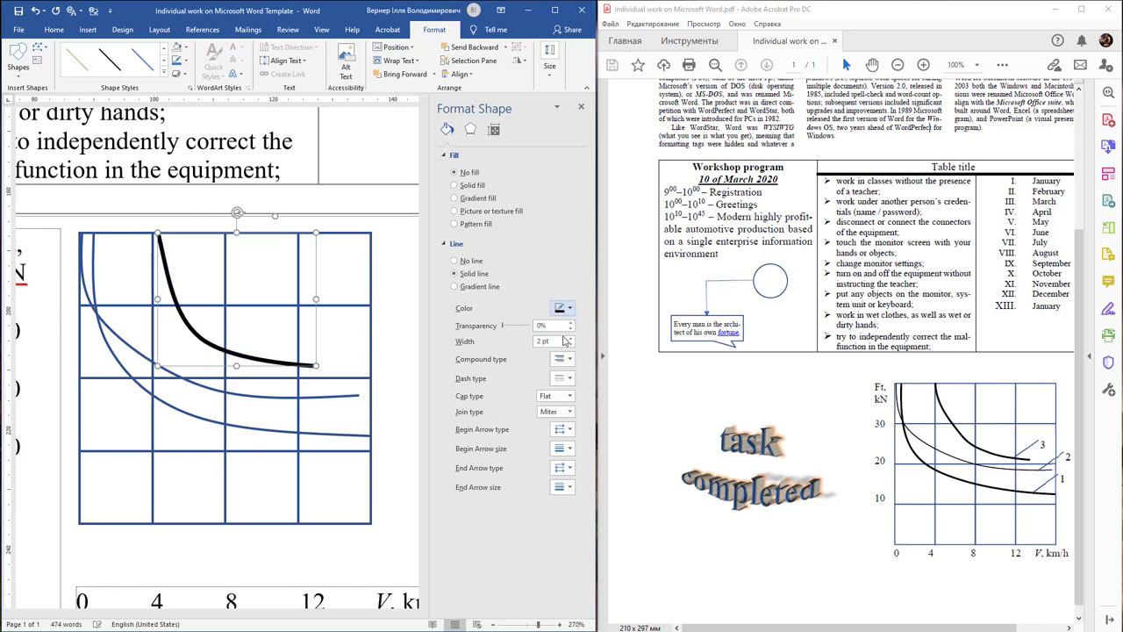
Make the lowest curve a black 2 pt line as well
left_click(257, 428)
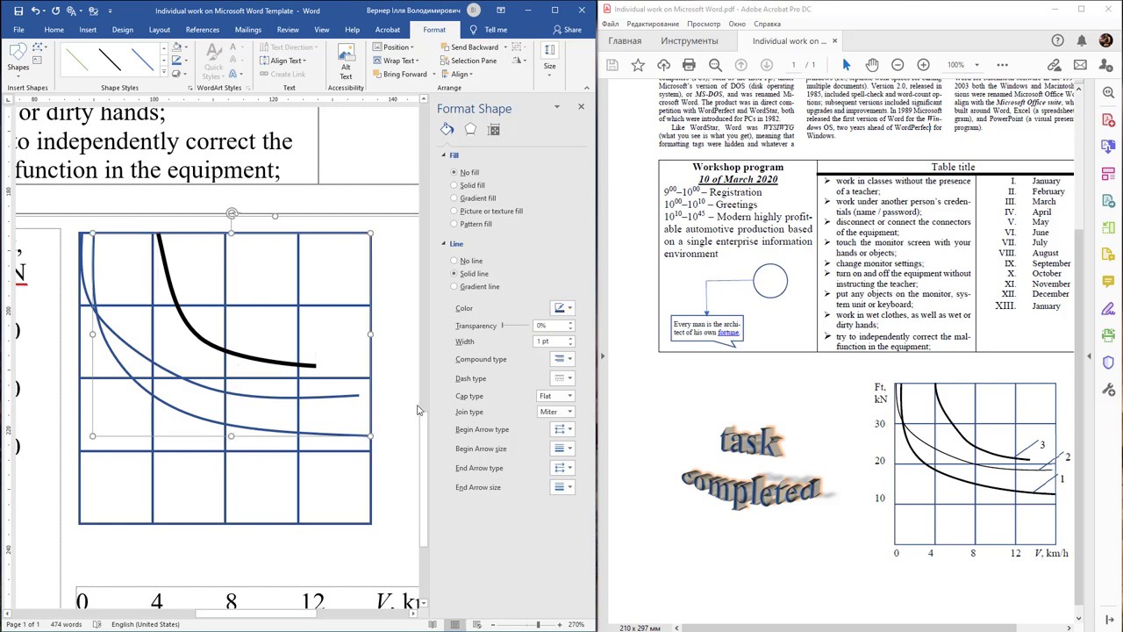
double_click(546, 342)
type("2")
key("Return")
left_click(570, 308)
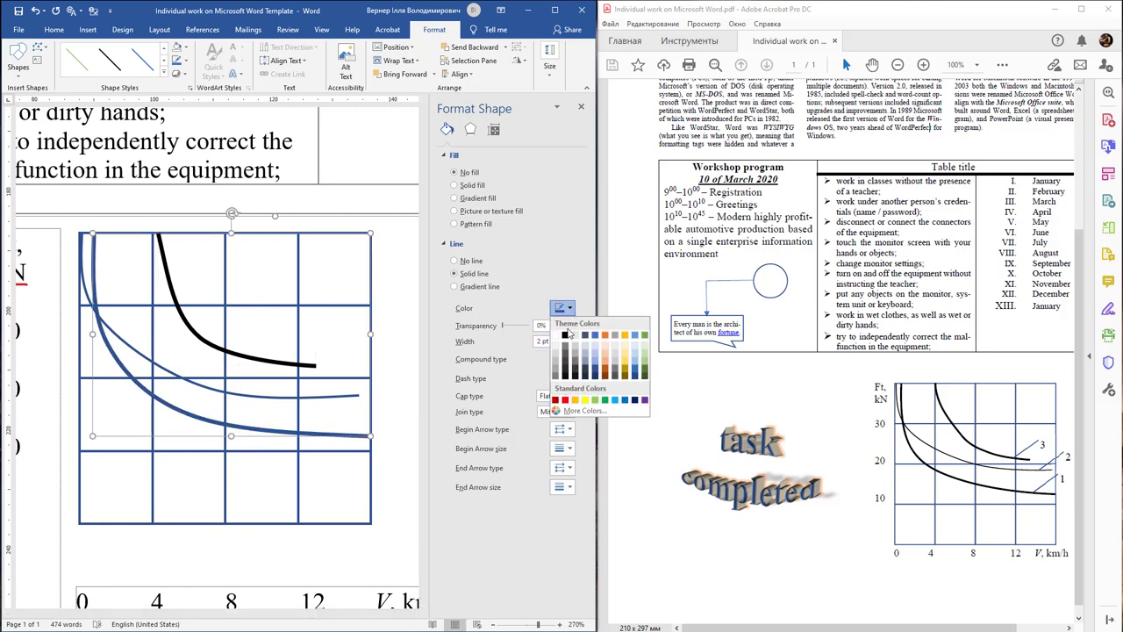
left_click(565, 333)
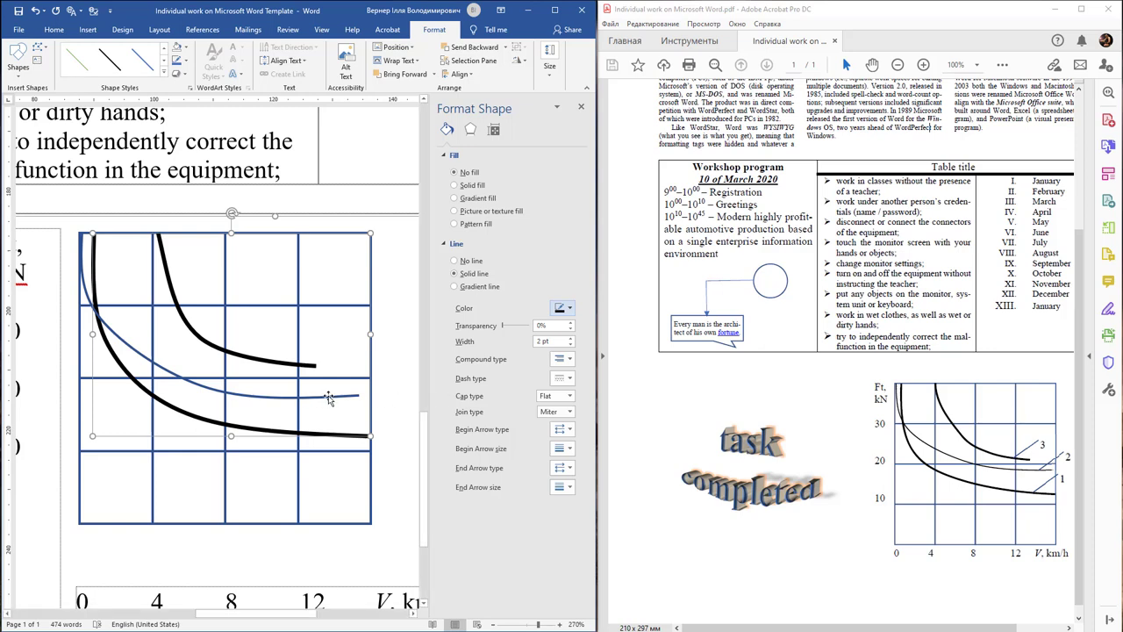
Edit the middle blue curve's points, moving its middle vertex and end tangent into a gentler bend
left_click(148, 361)
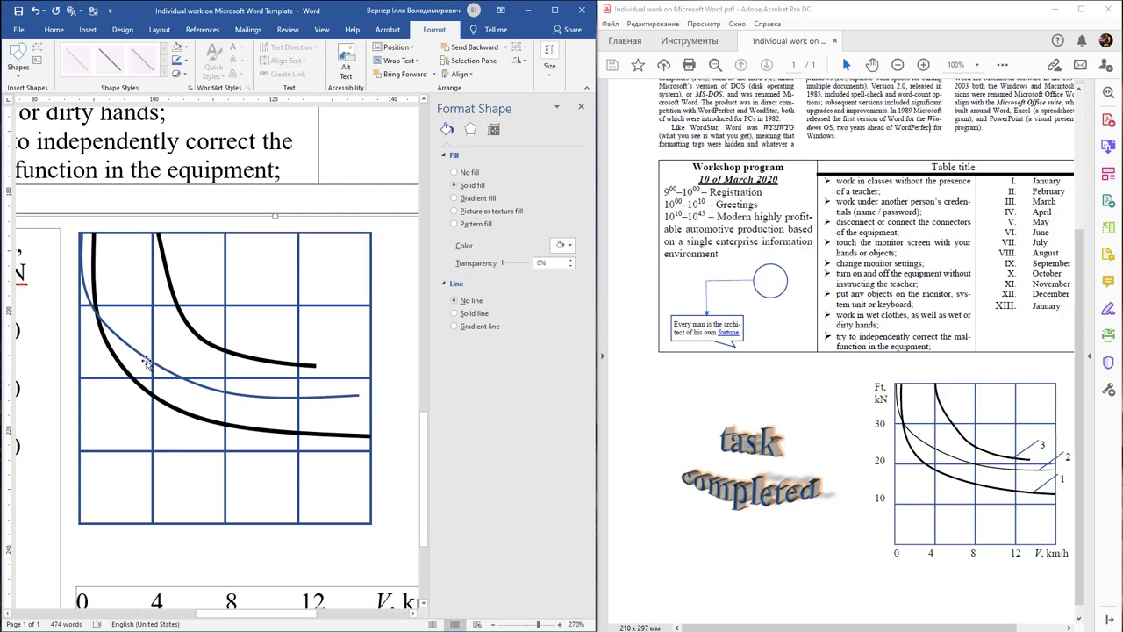
left_click(148, 360)
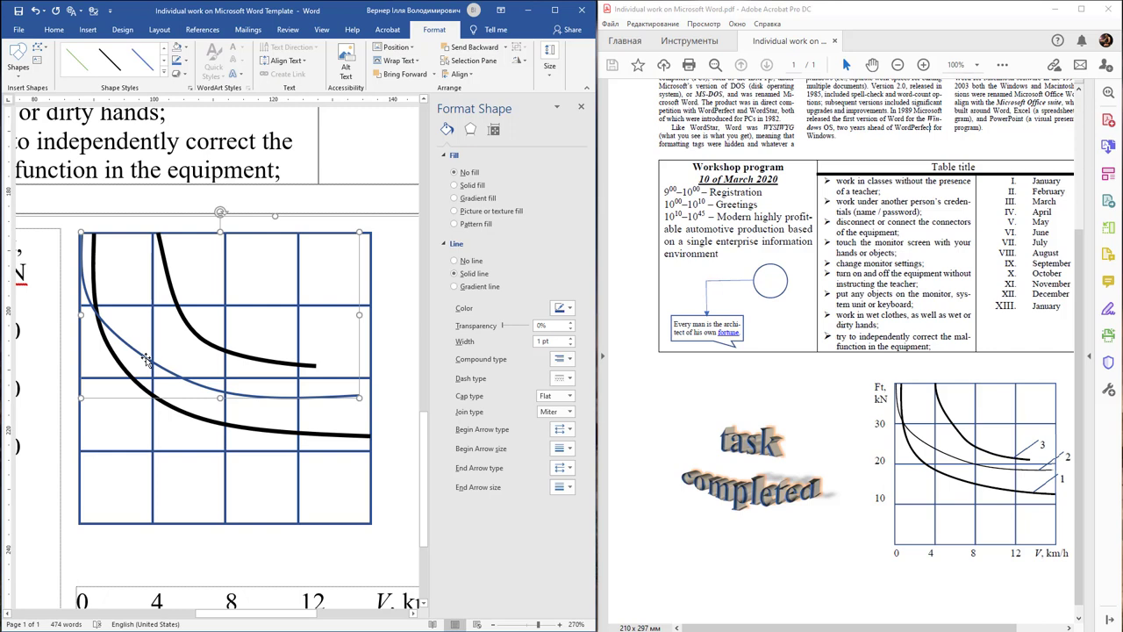
right_click(147, 360)
left_click(176, 428)
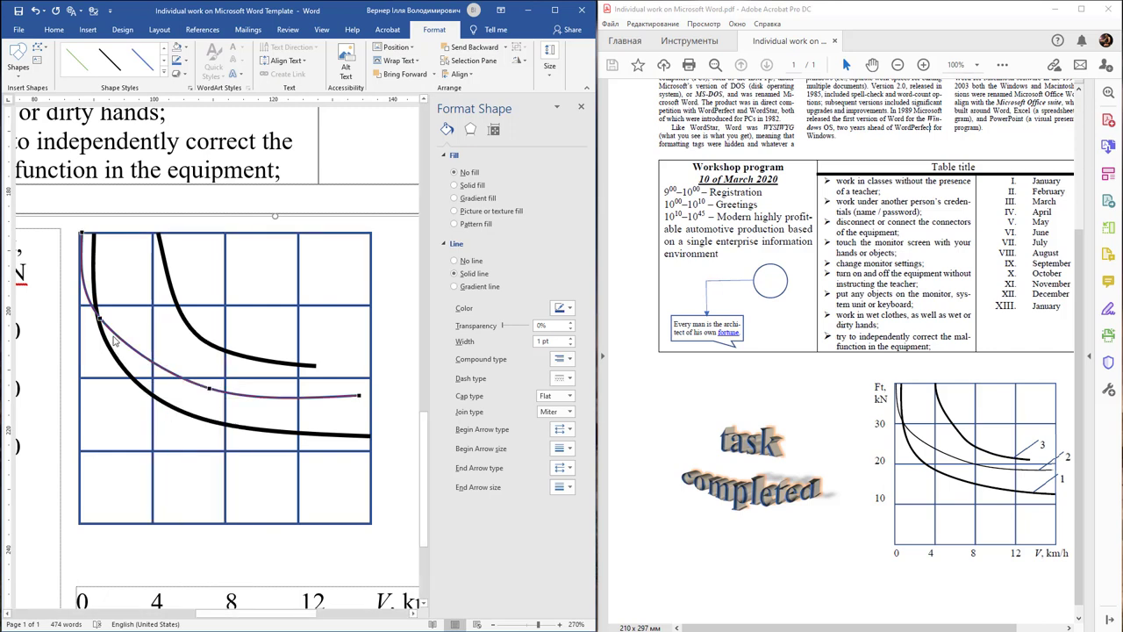
left_click(100, 322)
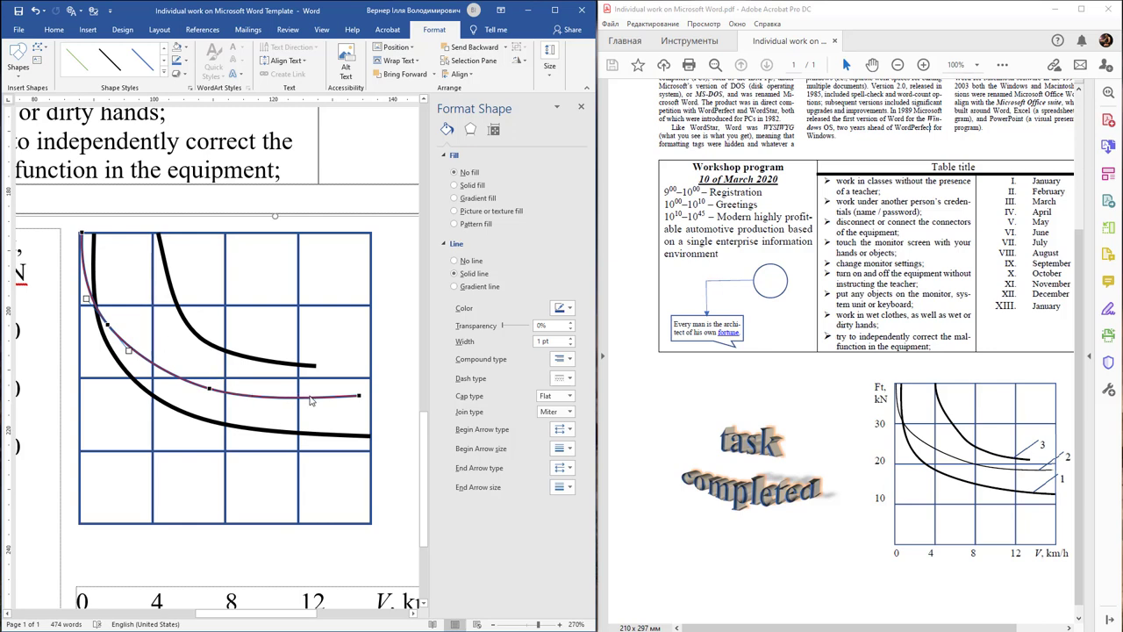
left_click_drag(208, 389, 275, 389)
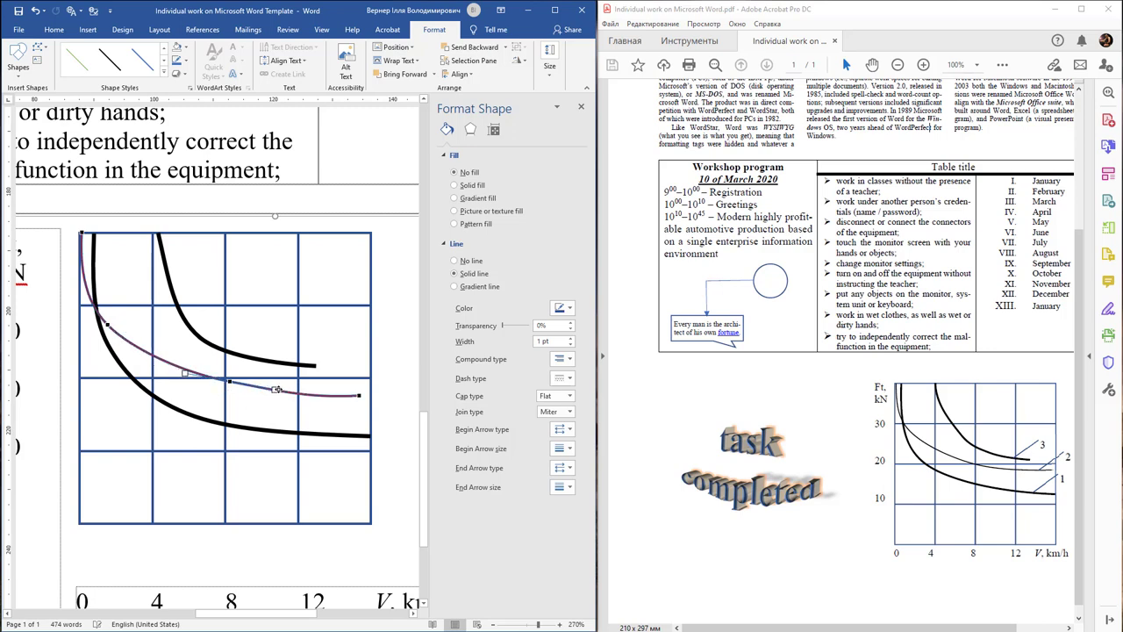
left_click(359, 395)
left_click_drag(305, 397, 309, 394)
left_click(392, 288)
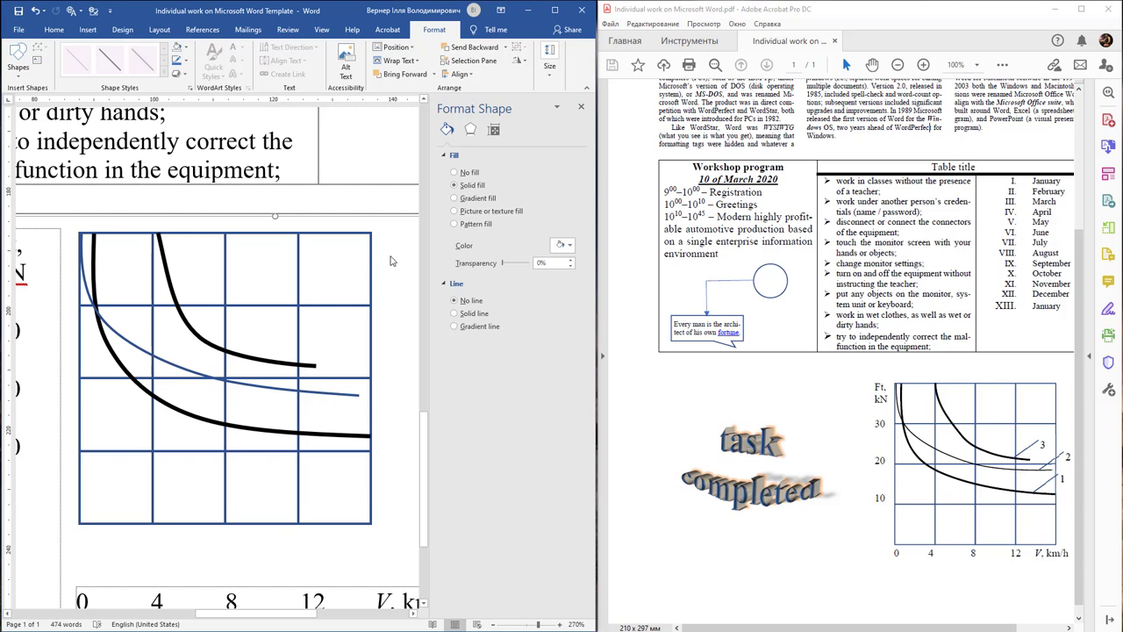
Draw a line callout at the chart's lower right and set it to No Fill
left_click(18, 62)
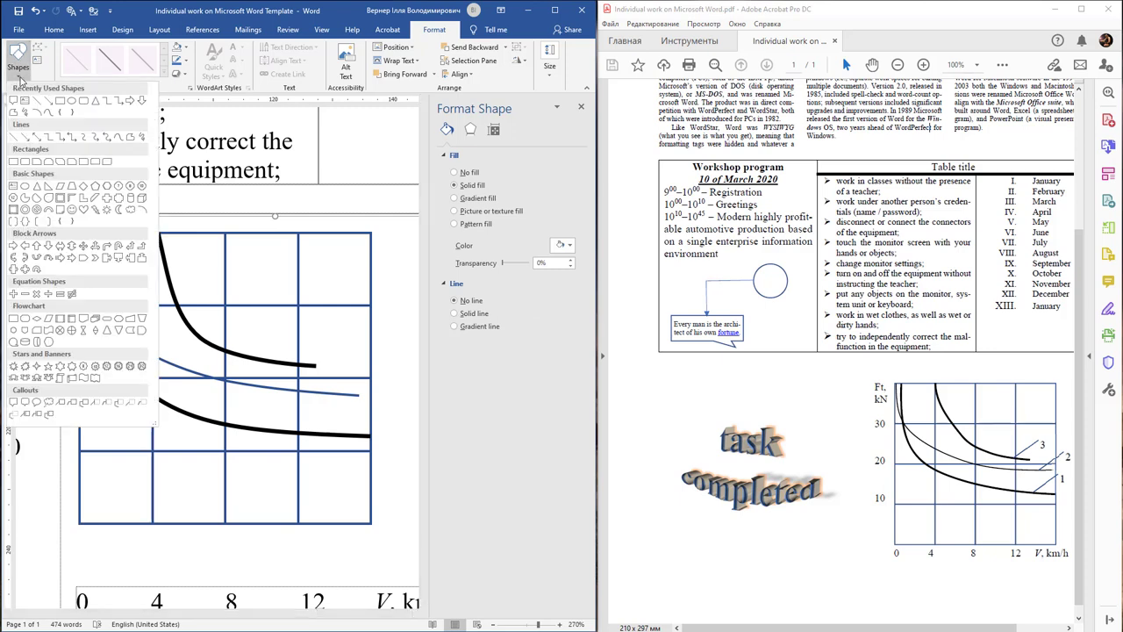
left_click(63, 403)
mouse_move(333, 435)
left_mouse_down()
mouse_move(398, 343)
mouse_move(399, 371)
left_mouse_up()
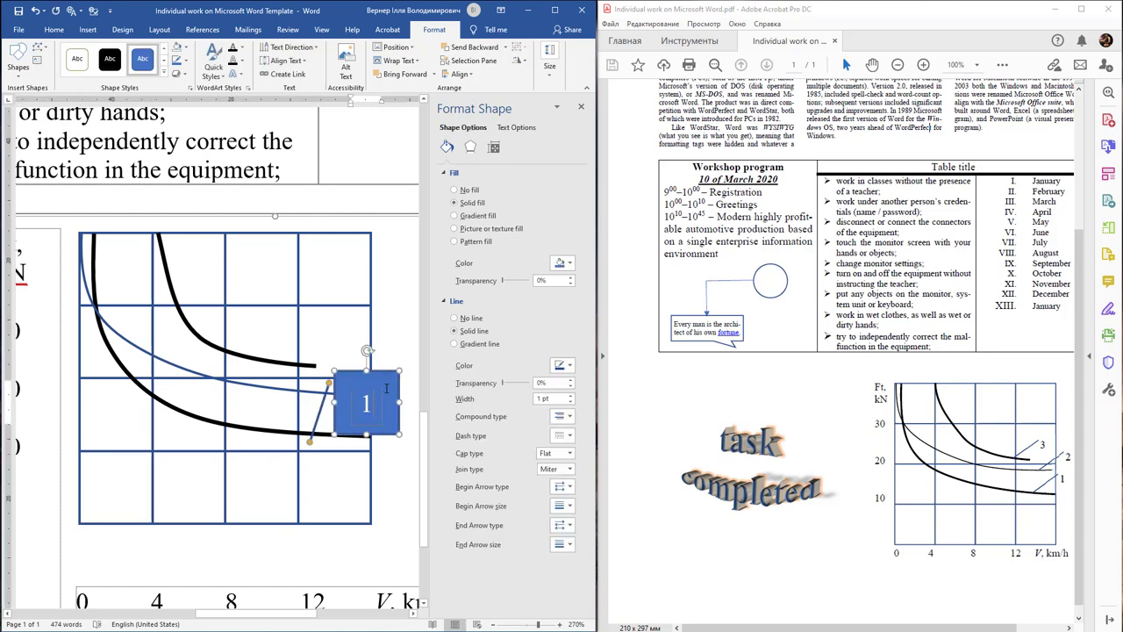
left_click(186, 51)
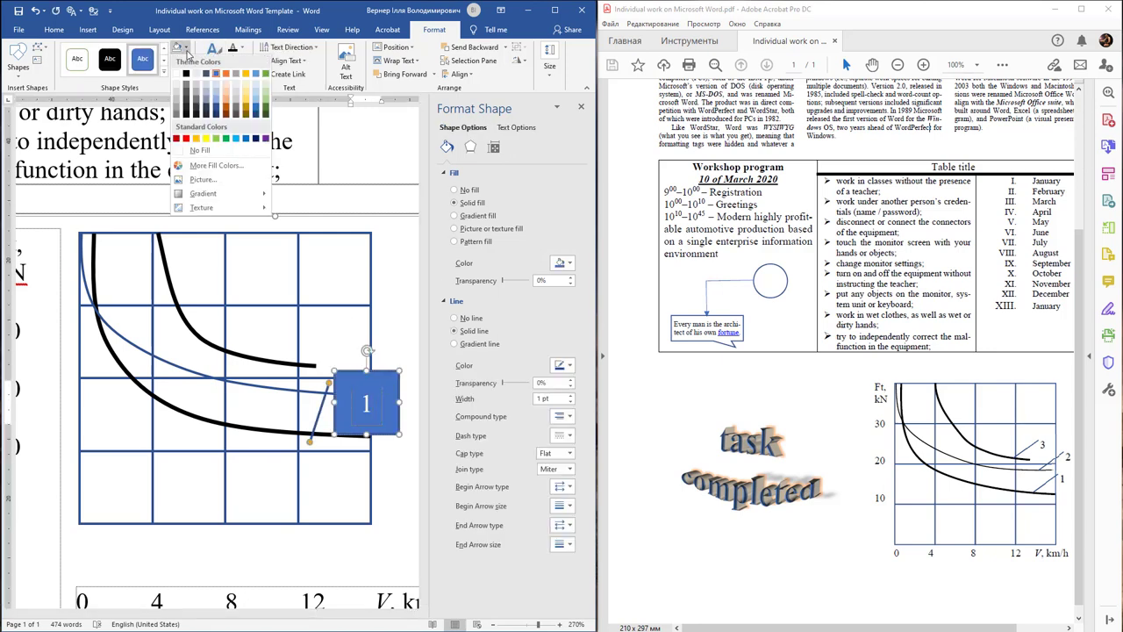
left_click(200, 150)
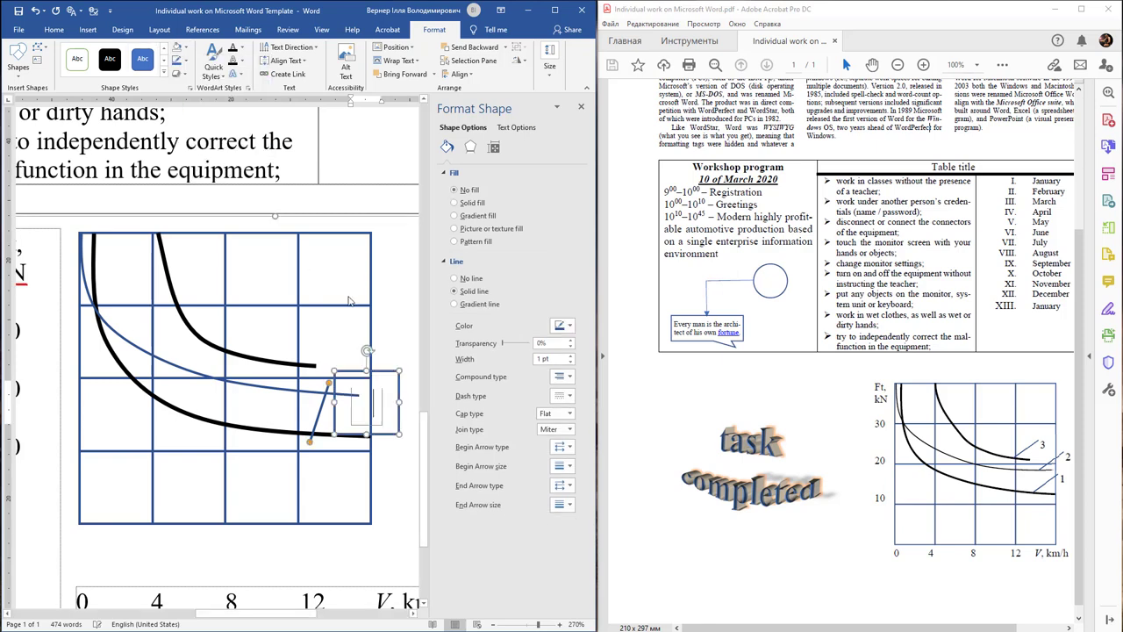
Colour the callout's '1' label dark
double_click(369, 406)
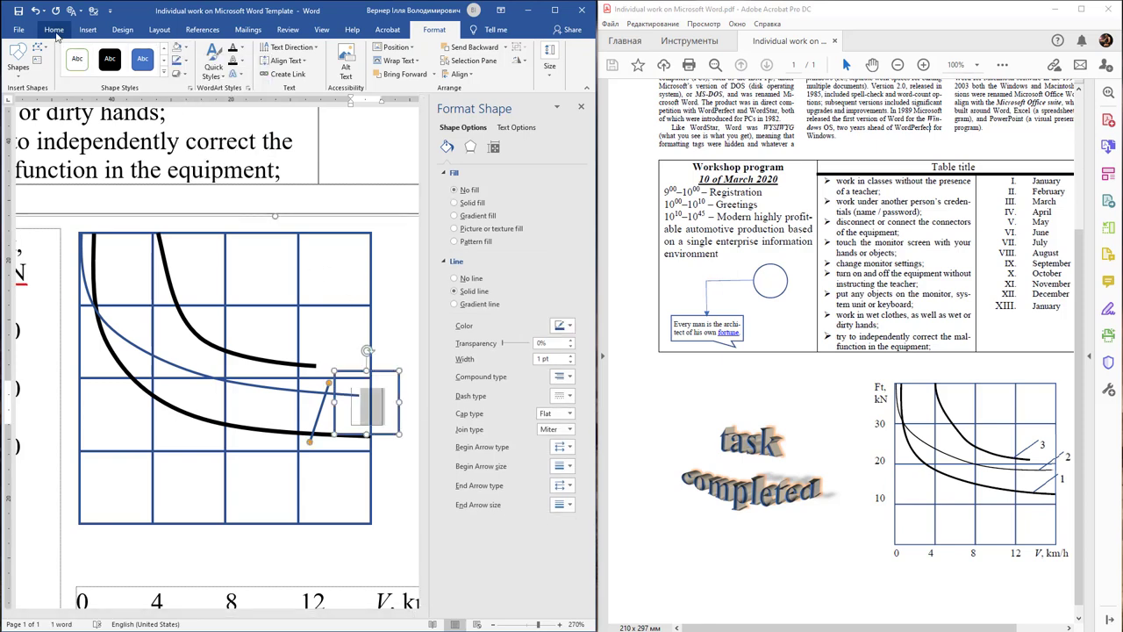
left_click(54, 29)
left_click(99, 73)
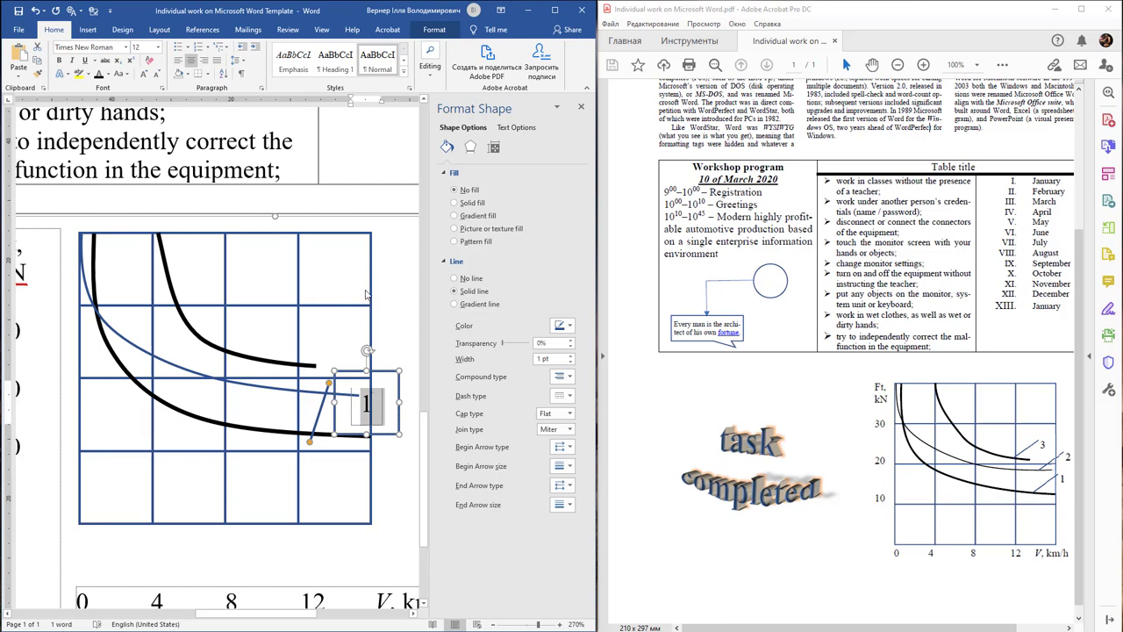
left_click(435, 31)
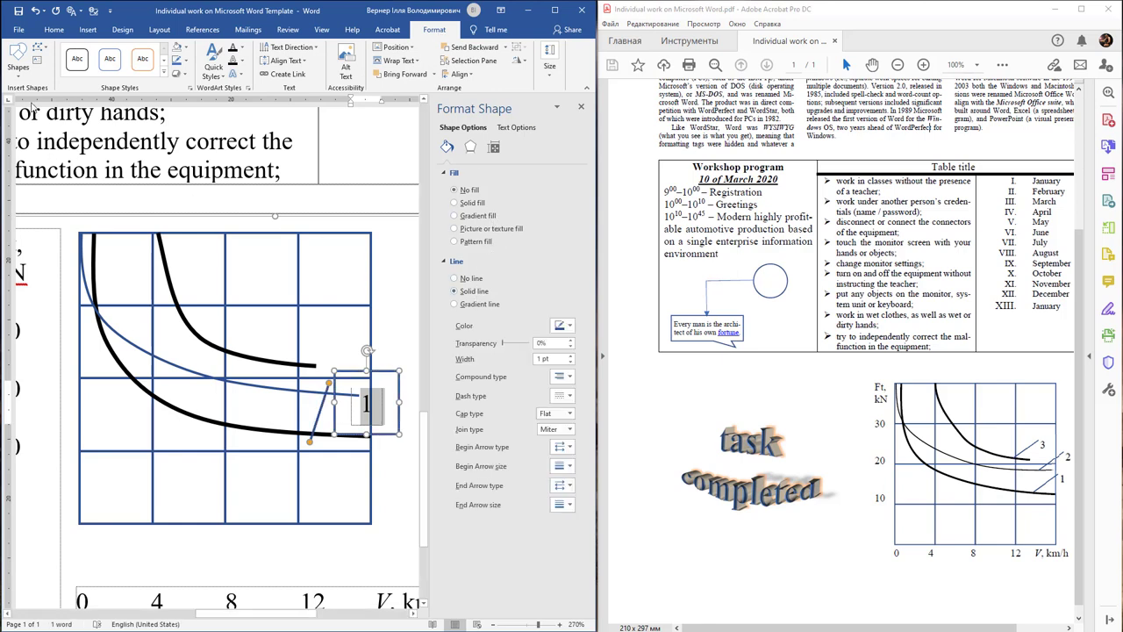
left_click(18, 75)
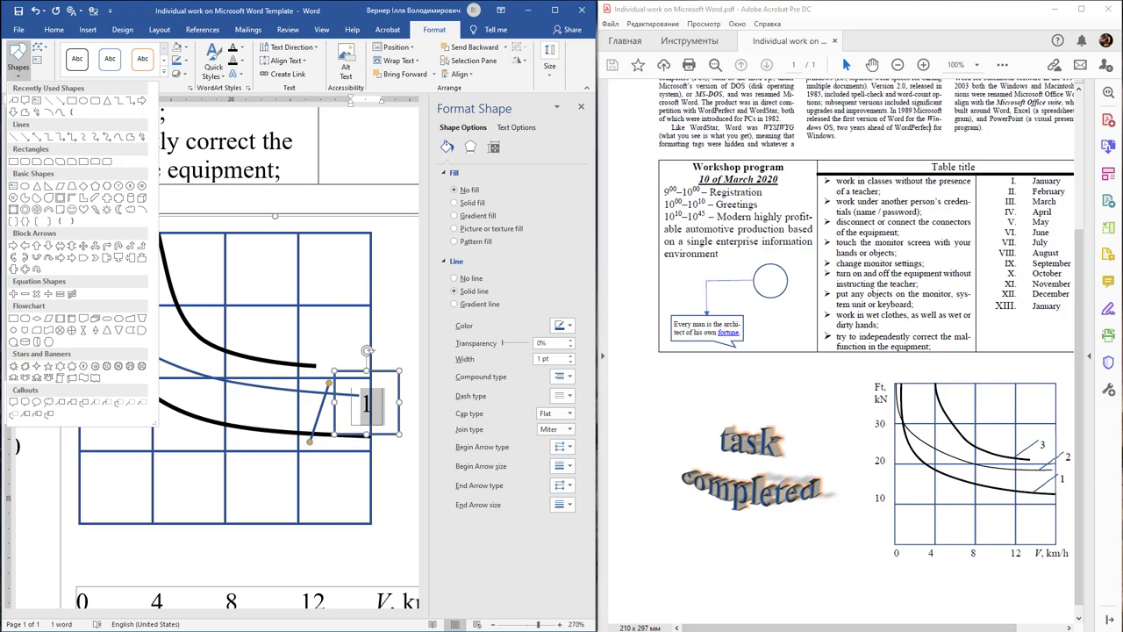
Replace the first callout with a new plain line callout '1' whose leader touches the lower curve
left_click(393, 384)
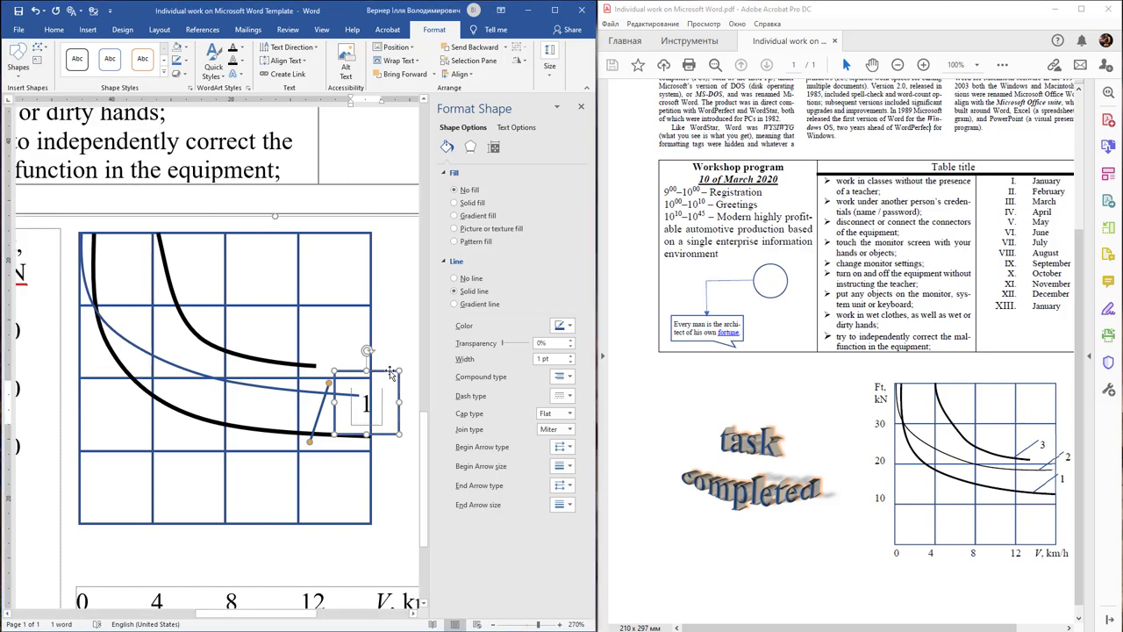
key("Delete")
left_click(17, 57)
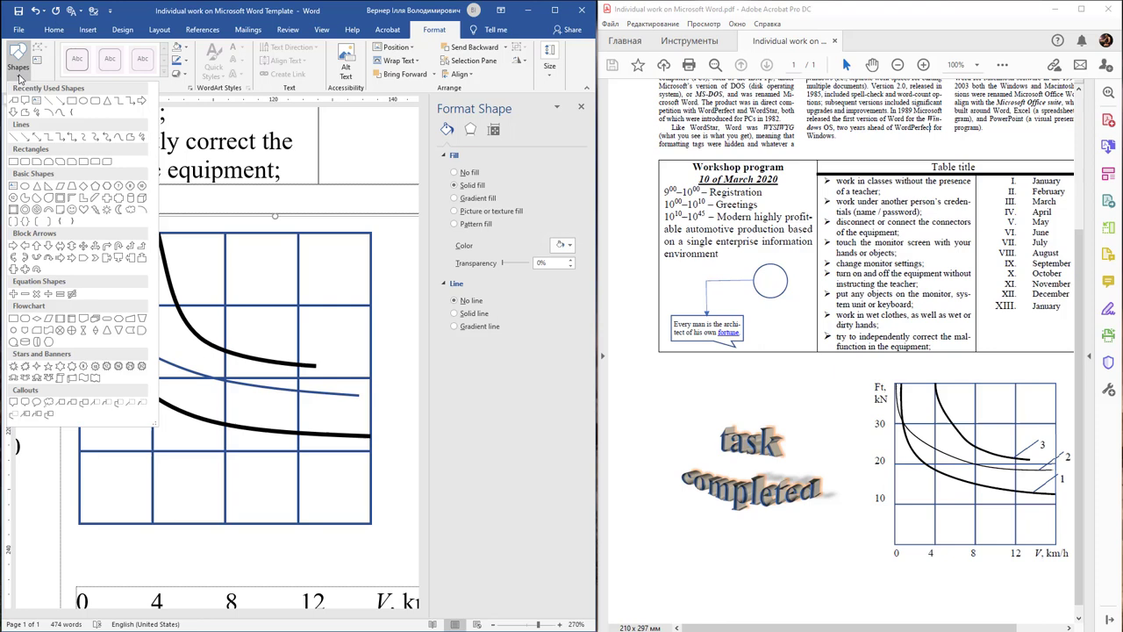
left_click(130, 406)
left_click_drag(353, 435, 403, 378)
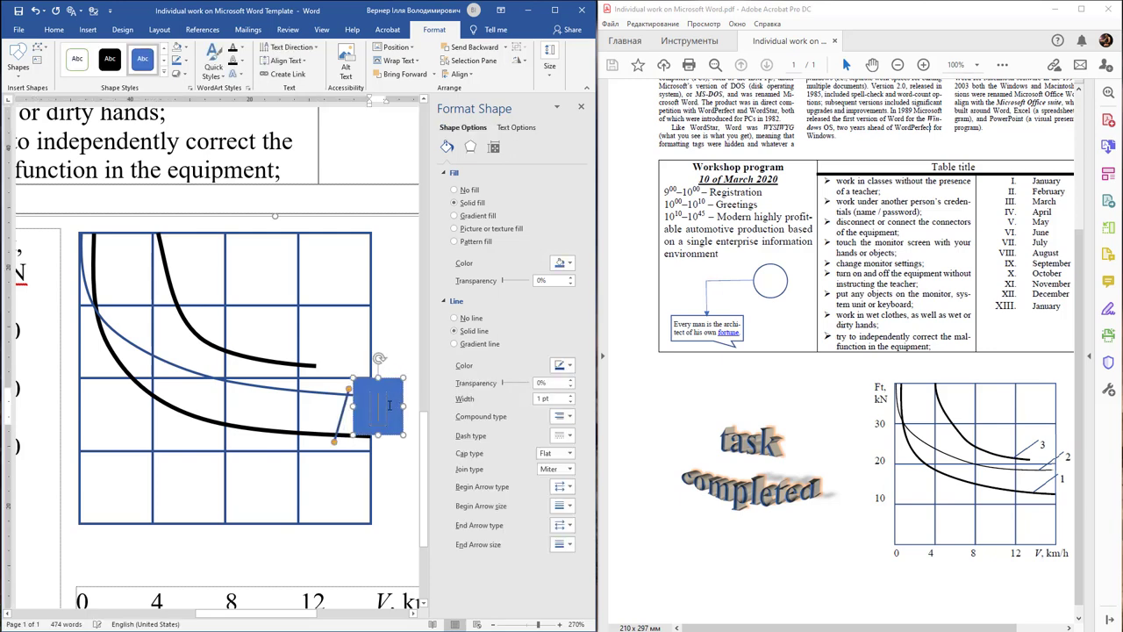
double_click(389, 406)
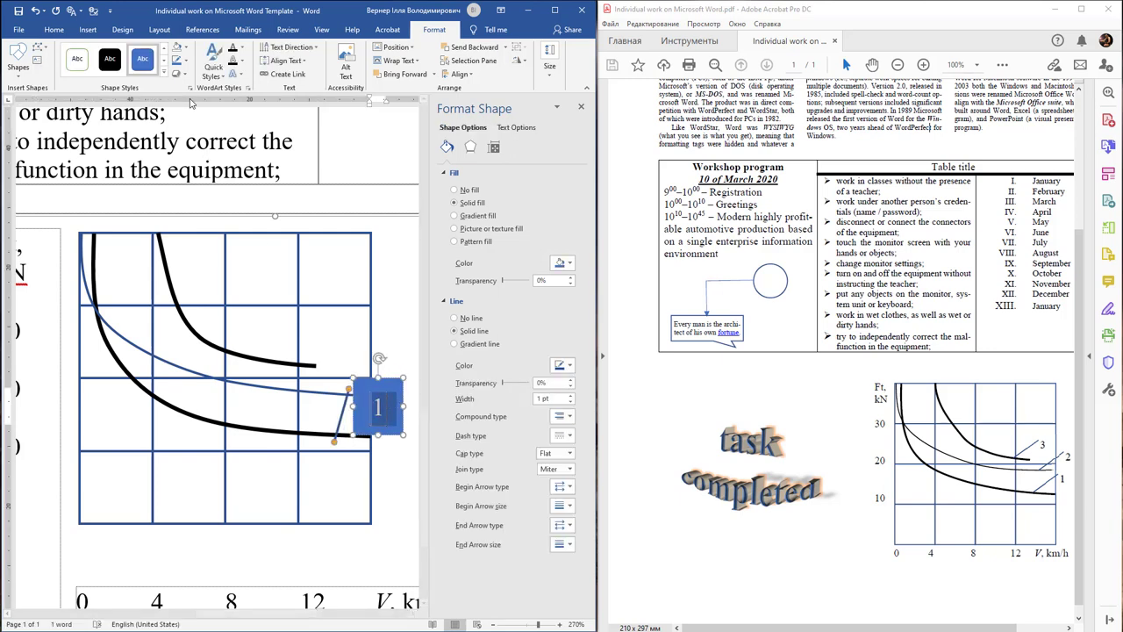
left_click(78, 61)
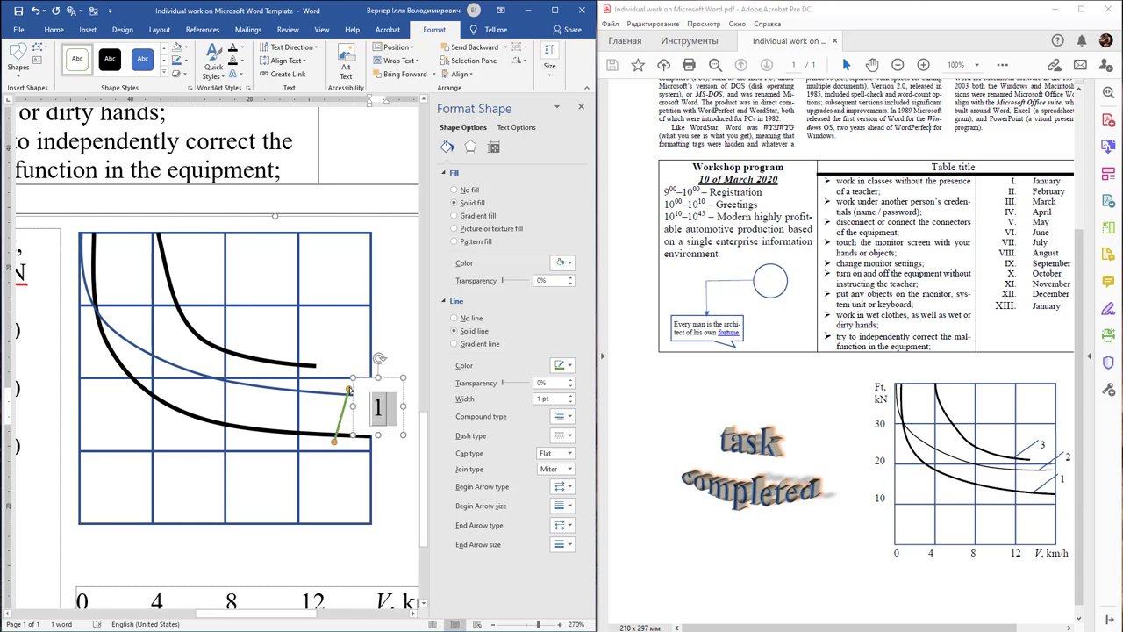
left_click_drag(348, 389, 376, 378)
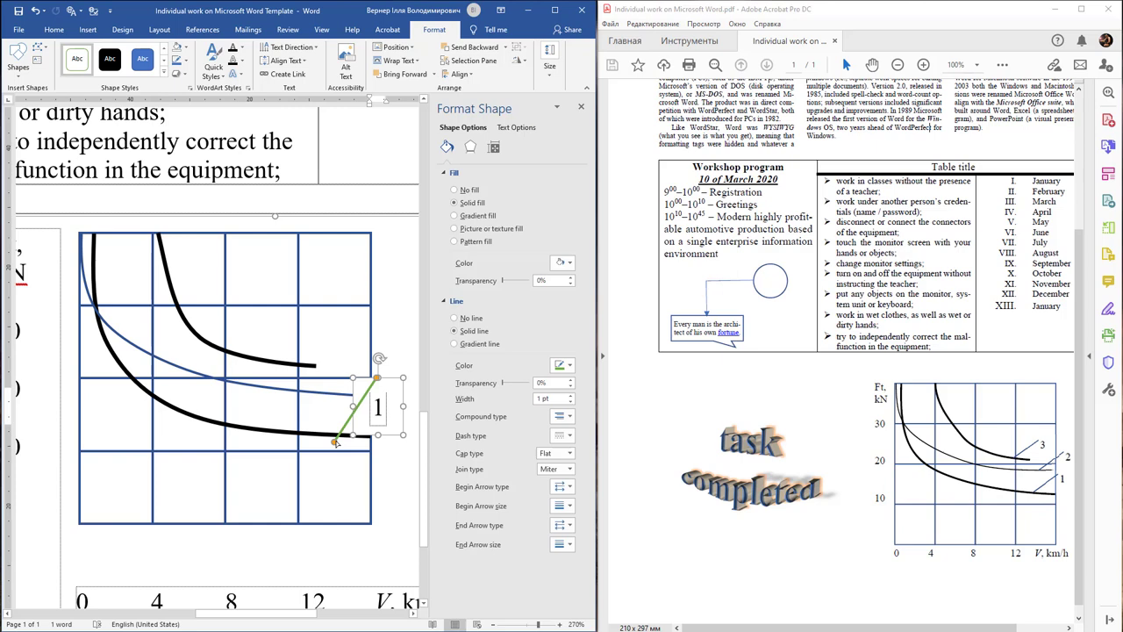
left_click_drag(336, 442, 336, 434)
Copy callout 1, remove its white fill, adjust the leader, then delete the extra copy
left_click_drag(352, 403, 327, 356)
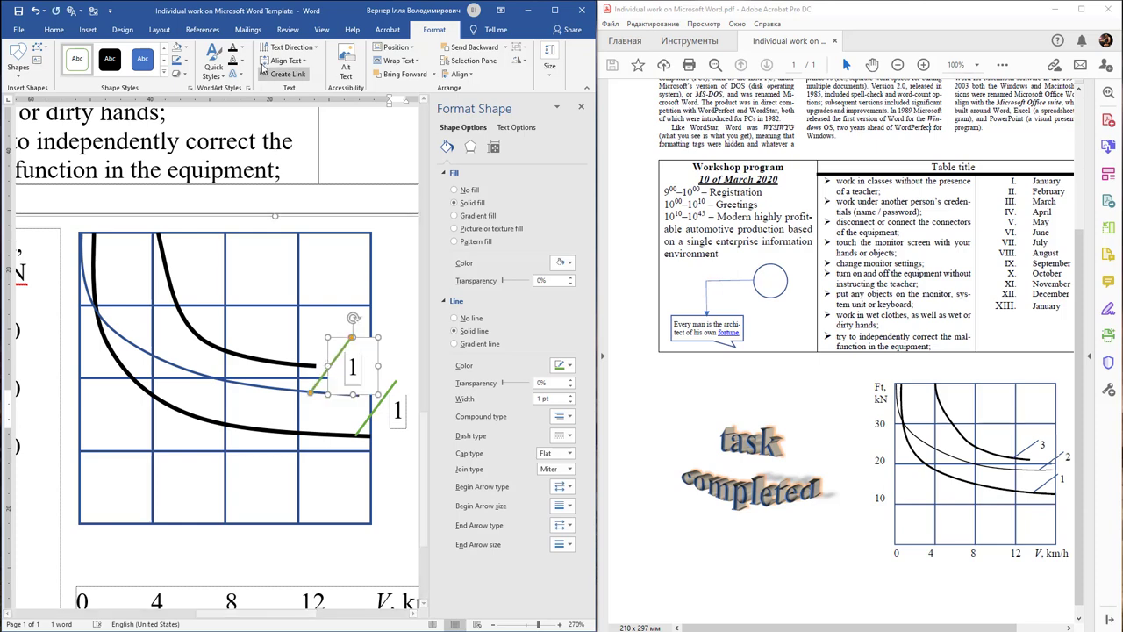
left_click(187, 49)
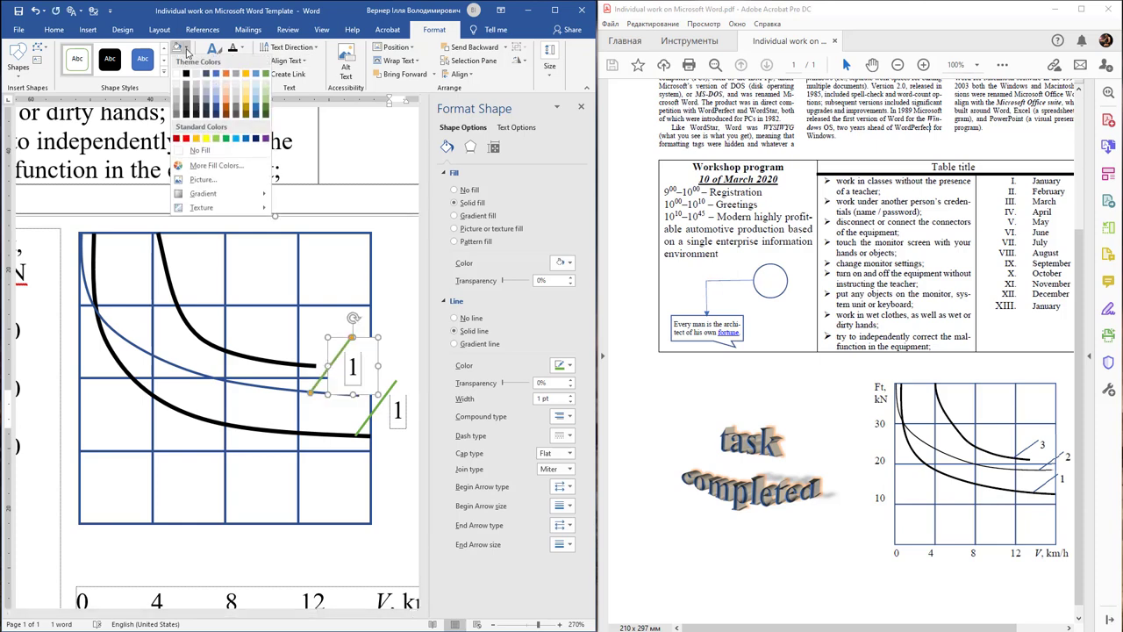
left_click(200, 150)
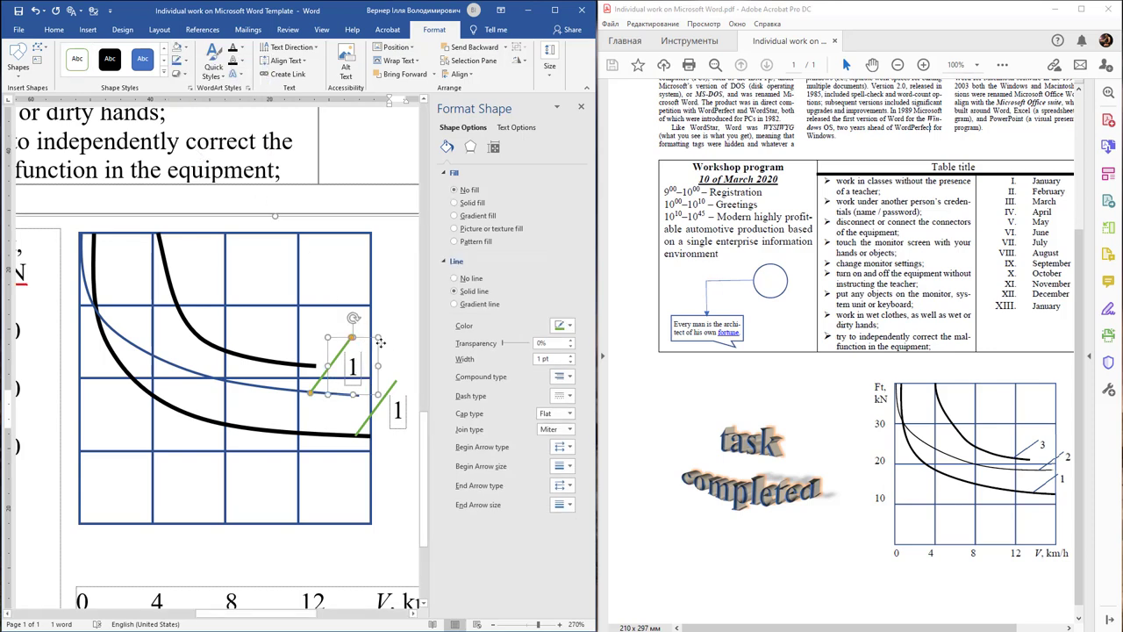
key("Escape")
left_click(354, 346)
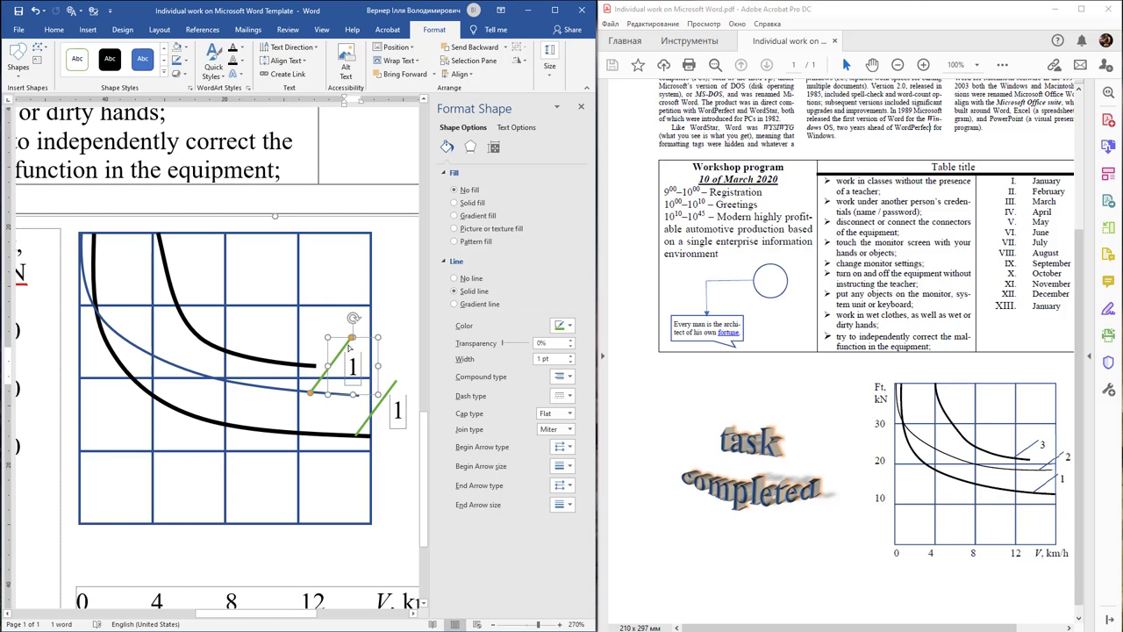
left_click_drag(351, 338, 367, 321)
left_click_drag(377, 354, 385, 339)
left_click(381, 342)
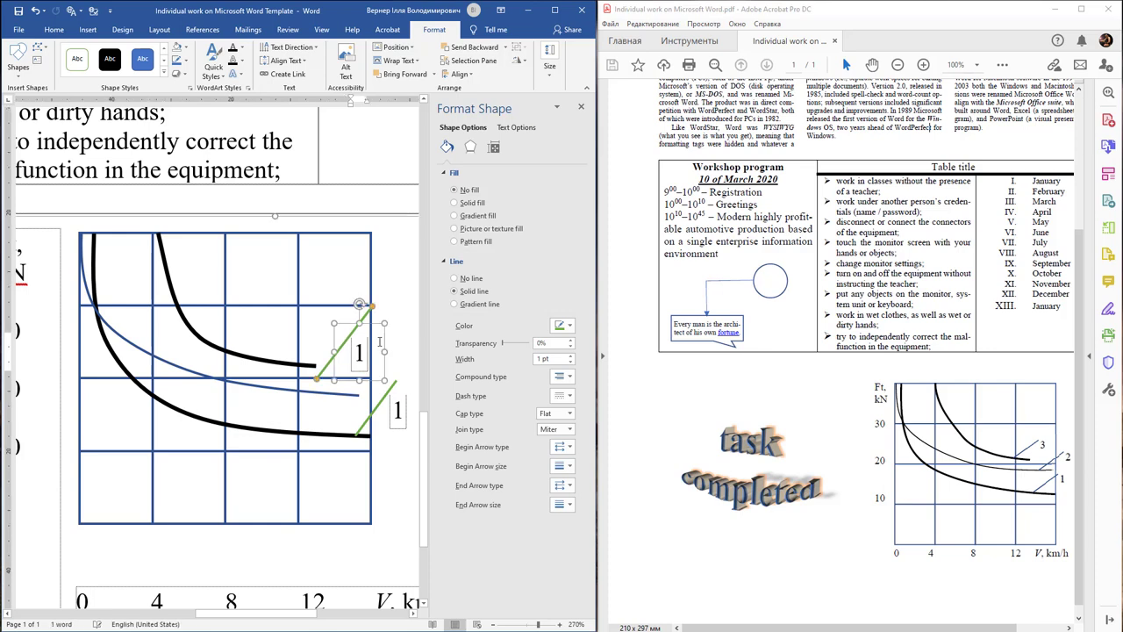
left_click_drag(334, 379, 360, 377)
key("Delete")
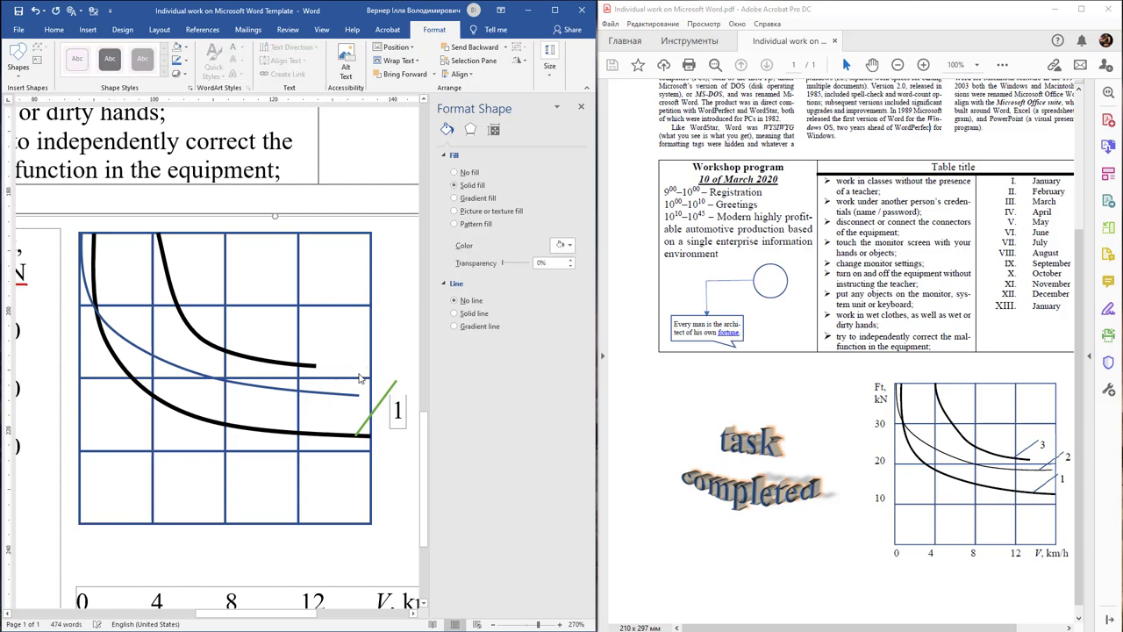
Insert a new unfilled line callout labelled '2' beside the middle curve
left_click(19, 62)
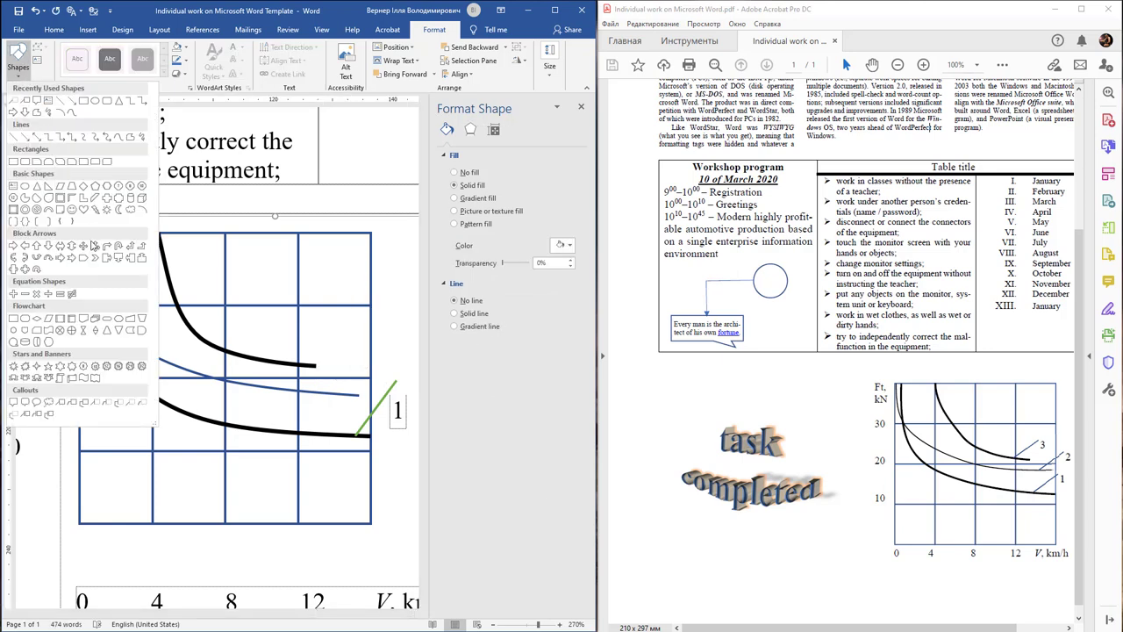
left_click(130, 401)
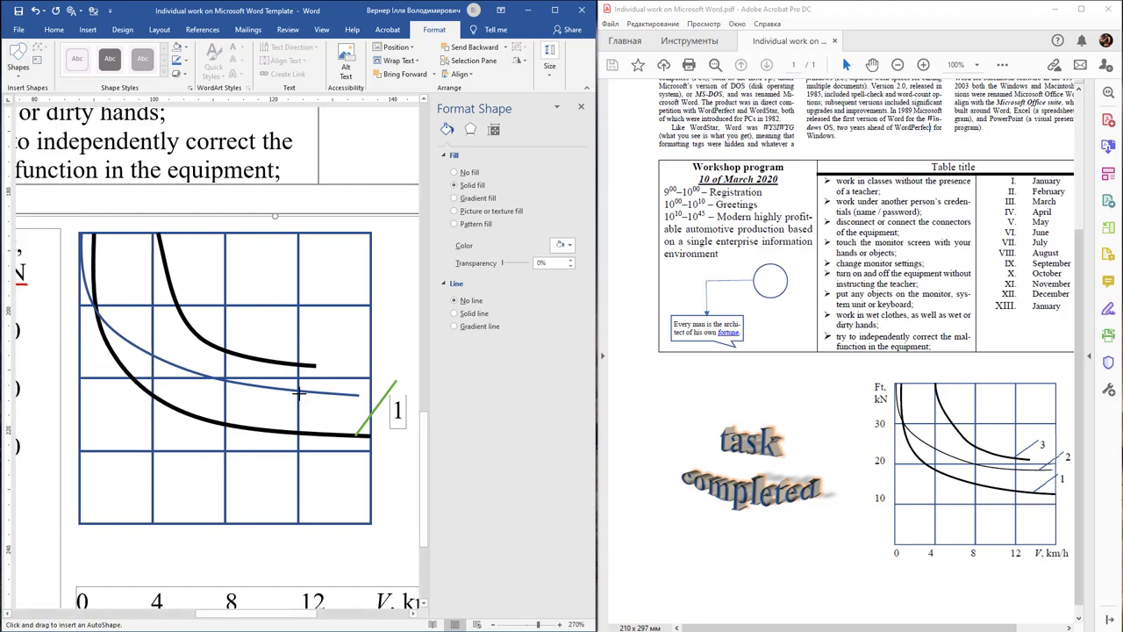
left_click_drag(302, 392, 376, 326)
type("2")
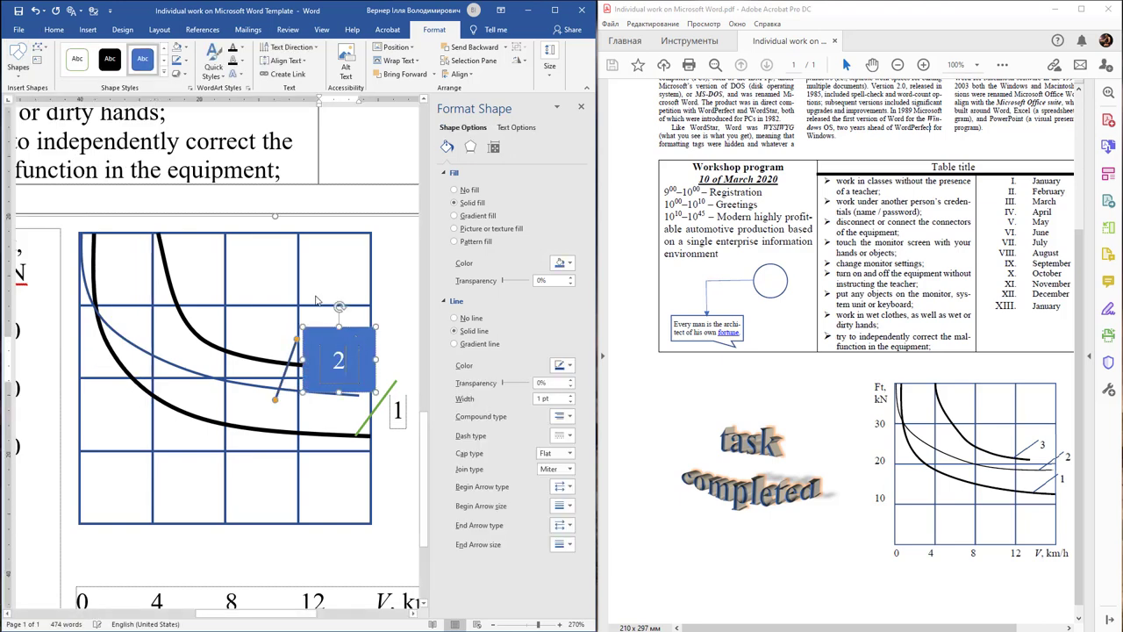
left_click(78, 59)
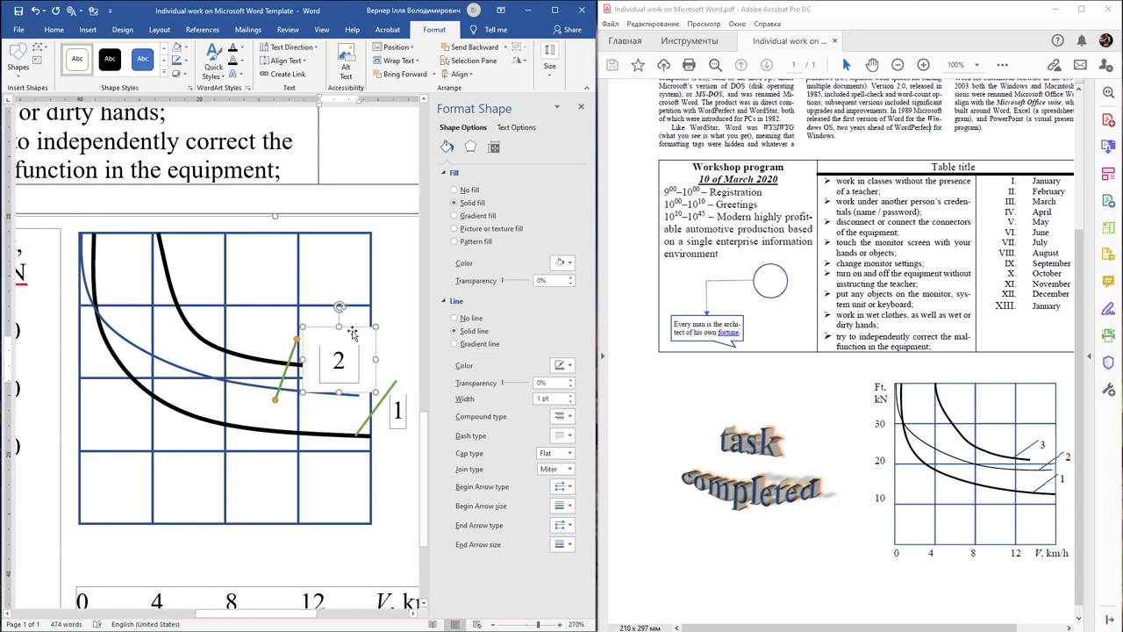
left_click(185, 50)
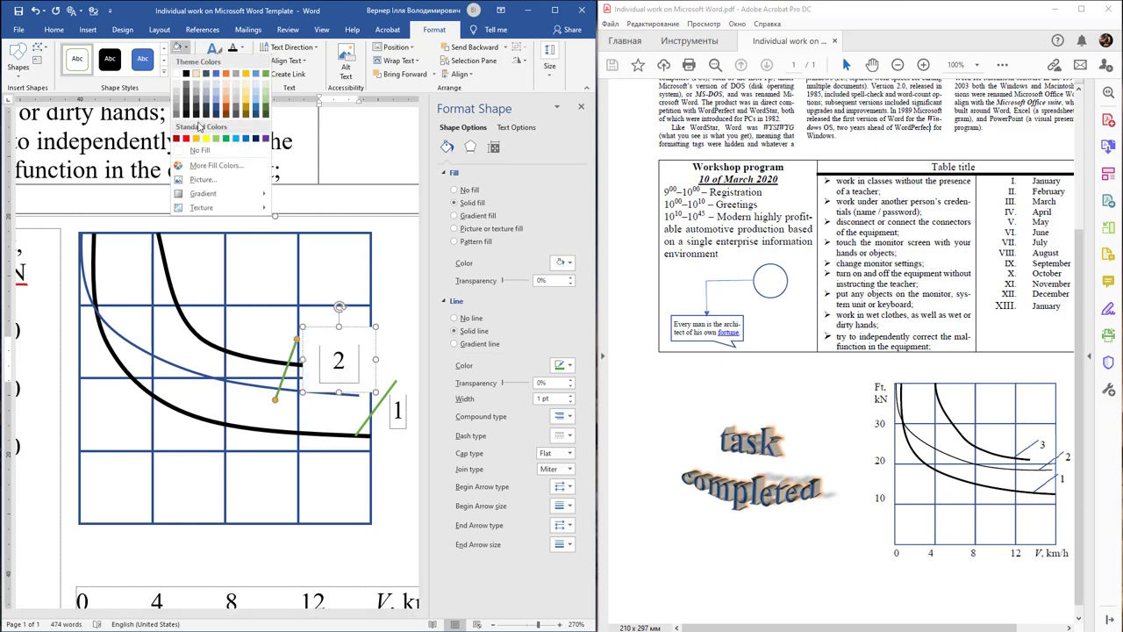
left_click(199, 150)
Drag callout 2's leader onto the middle curve and copy the callout up toward the top curve
left_click_drag(299, 345, 343, 348)
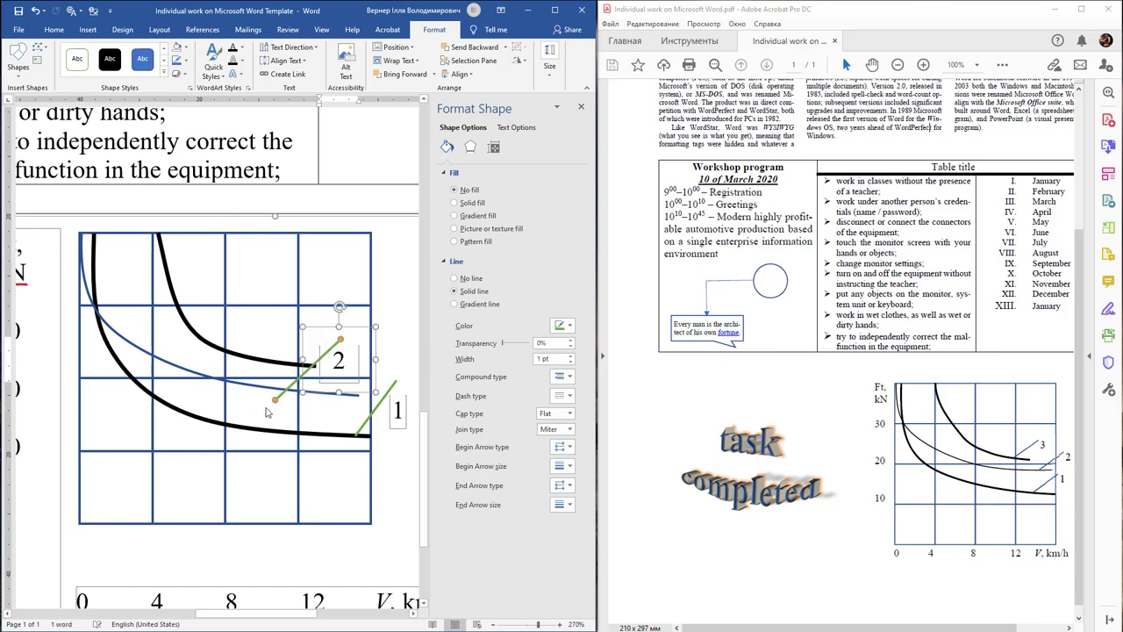
left_click_drag(272, 402, 292, 389)
left_click_drag(342, 339, 374, 329)
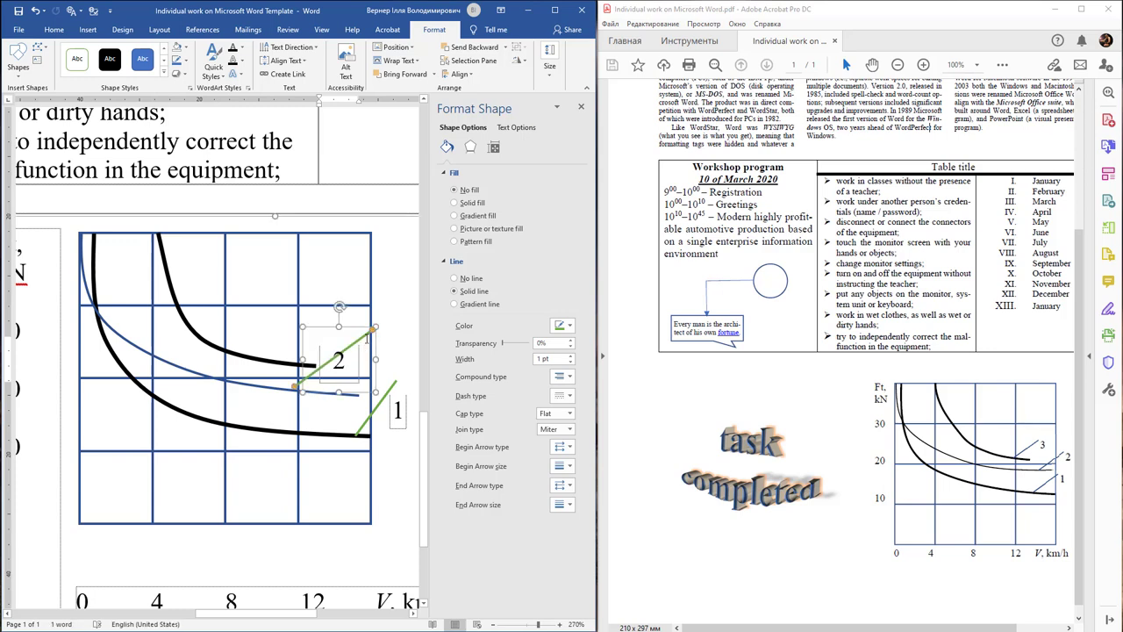
left_click_drag(375, 329, 331, 369)
left_click_drag(353, 397, 246, 356)
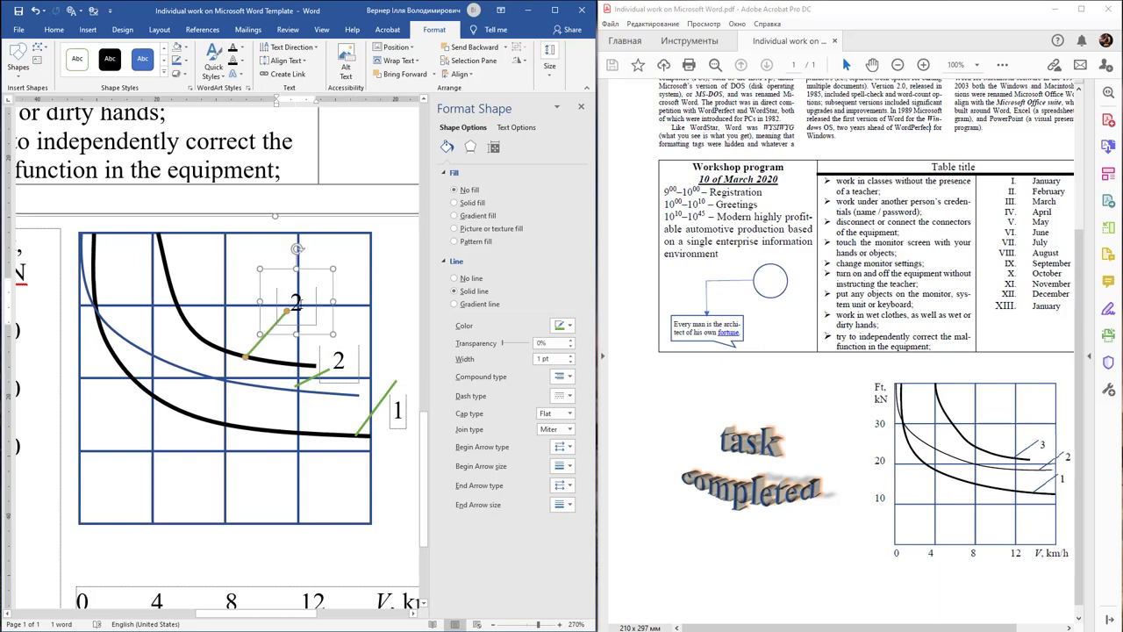
Change the copied callout's text to '3', point its leader at the top curve and shrink its box
double_click(296, 307)
type("3")
left_click_drag(288, 314, 340, 287)
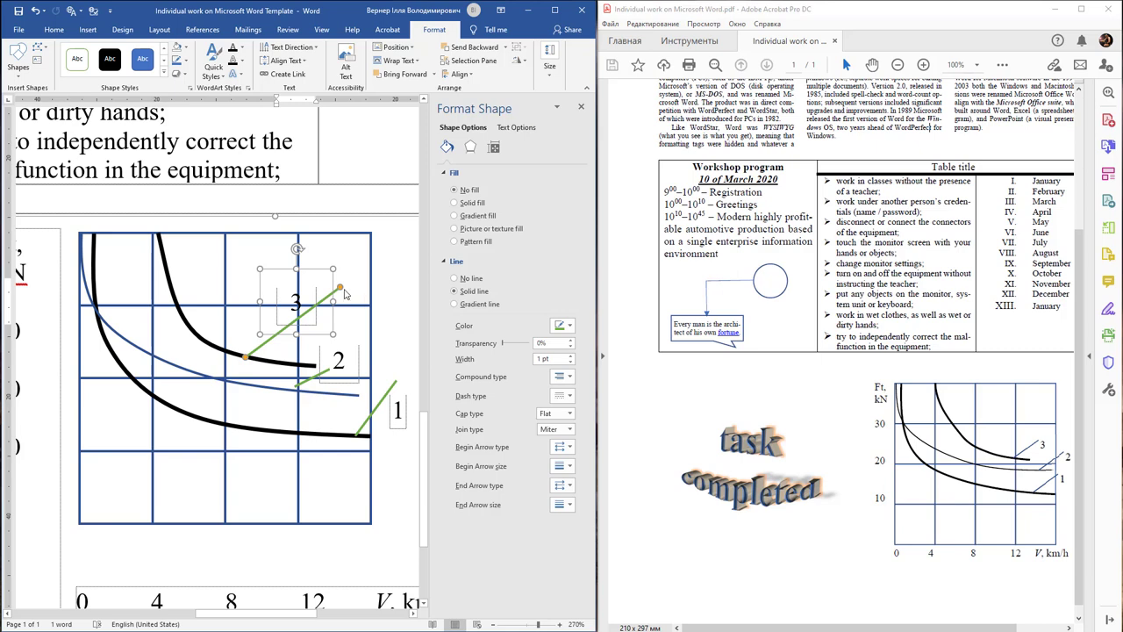
left_click_drag(341, 288, 289, 314)
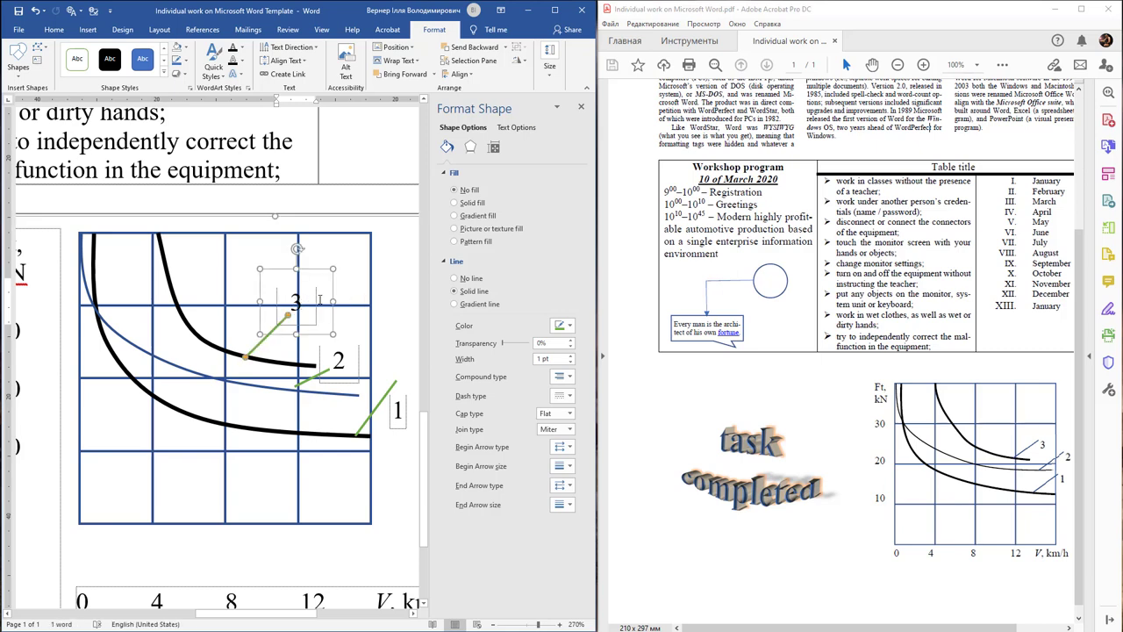
left_click_drag(261, 267, 275, 277)
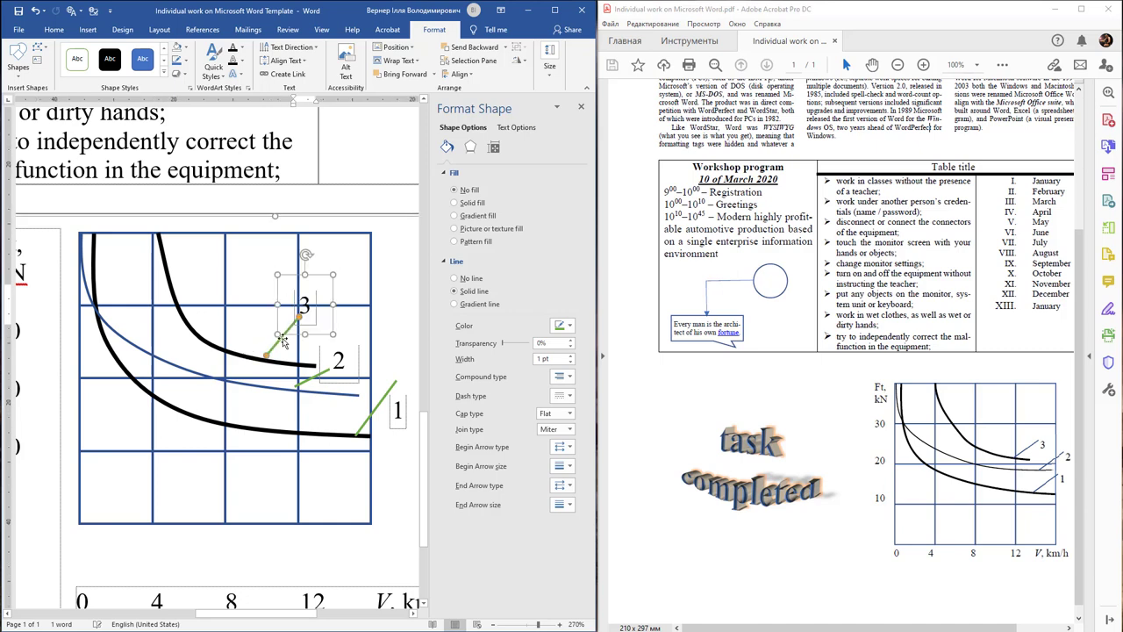
left_click(278, 345)
right_click(277, 345)
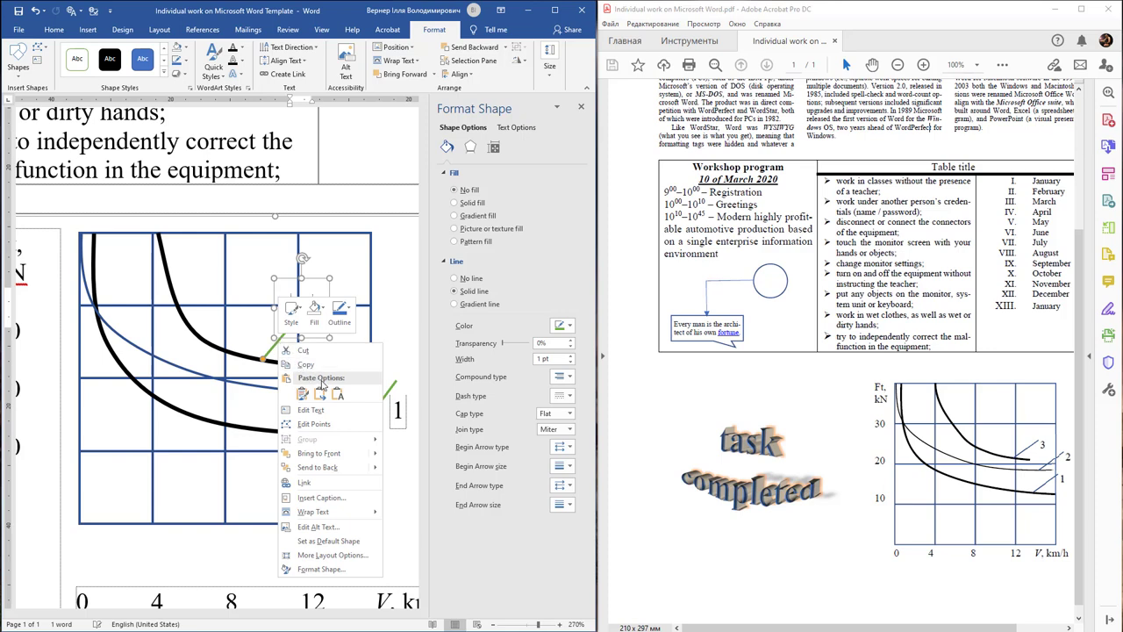
key("Escape")
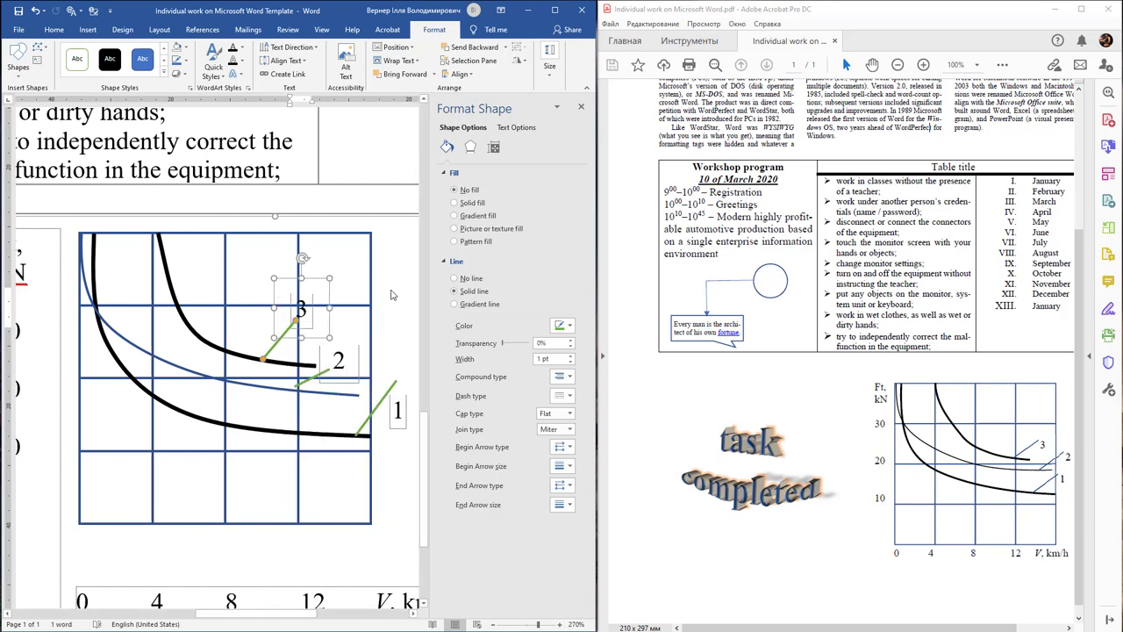
scroll(283, 430, "down", 3)
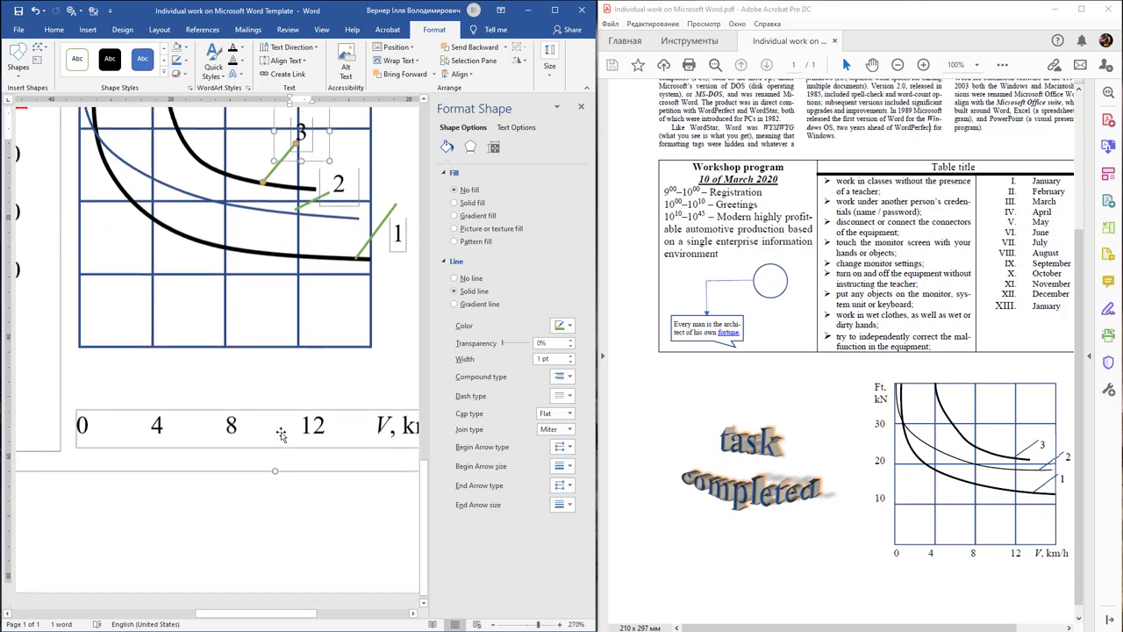
scroll(283, 430, "down", 2, "ctrl")
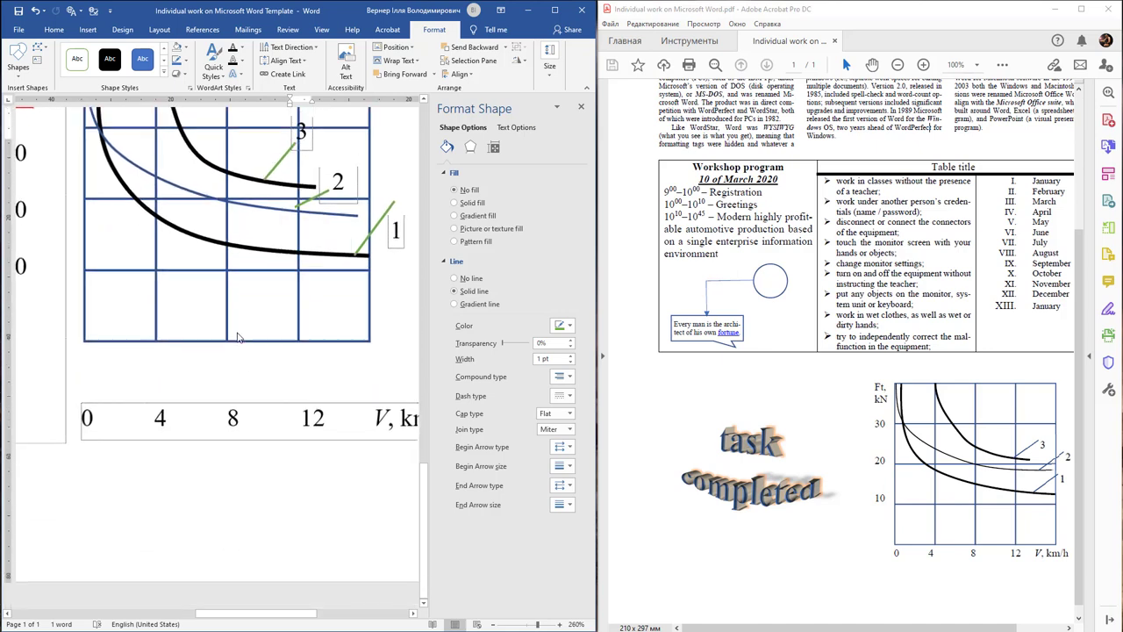
Move the 'Ft, kN' force-axis label box beside the graph
left_click(581, 106)
scroll(303, 622, "right", 5)
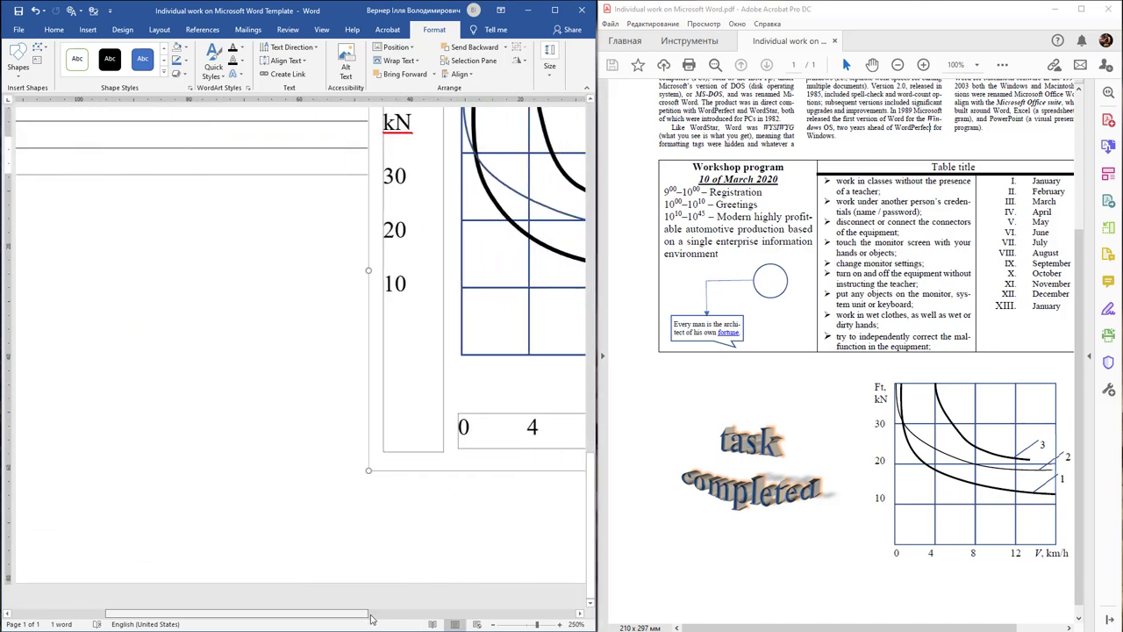
scroll(481, 494, "up", 3)
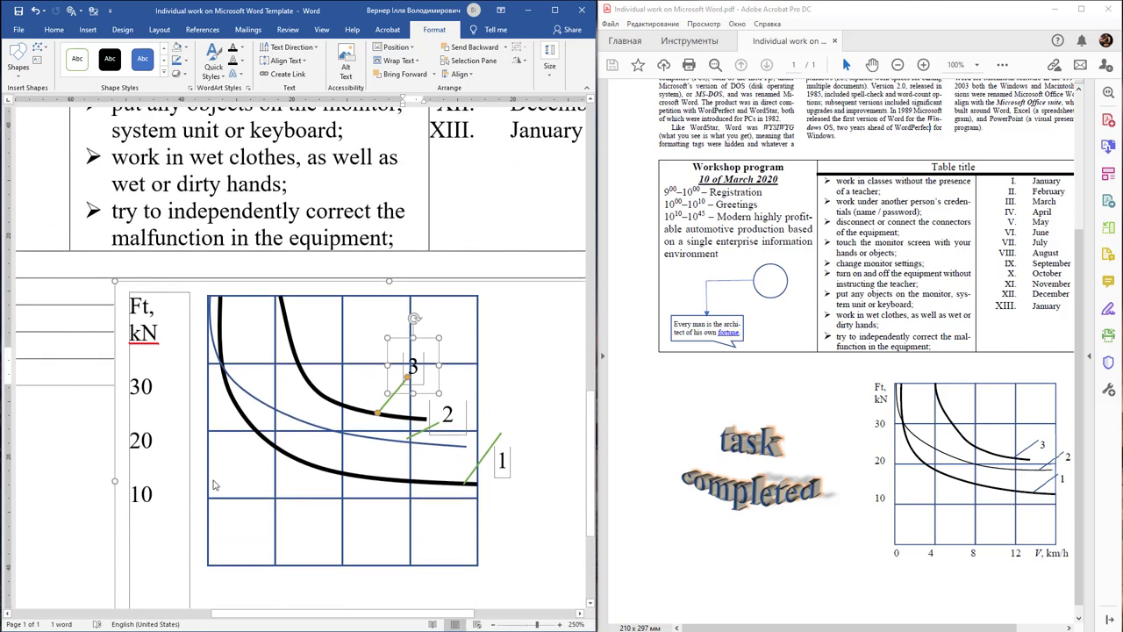
scroll(215, 485, "down", 4)
left_click(158, 450)
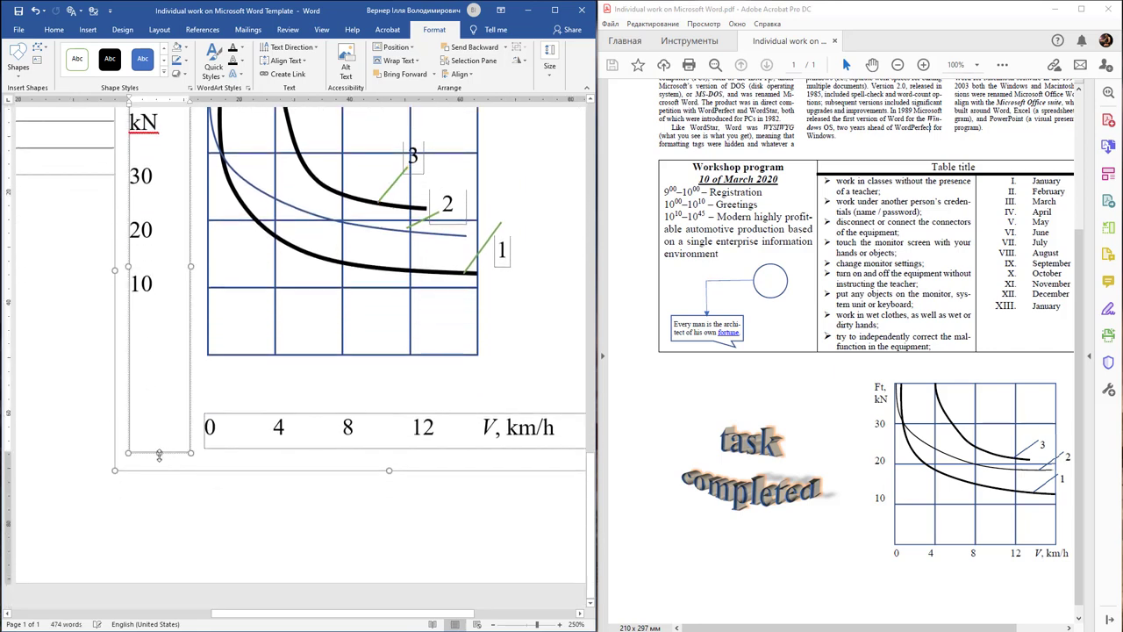
left_click_drag(159, 454, 166, 338)
scroll(187, 274, "up", 3)
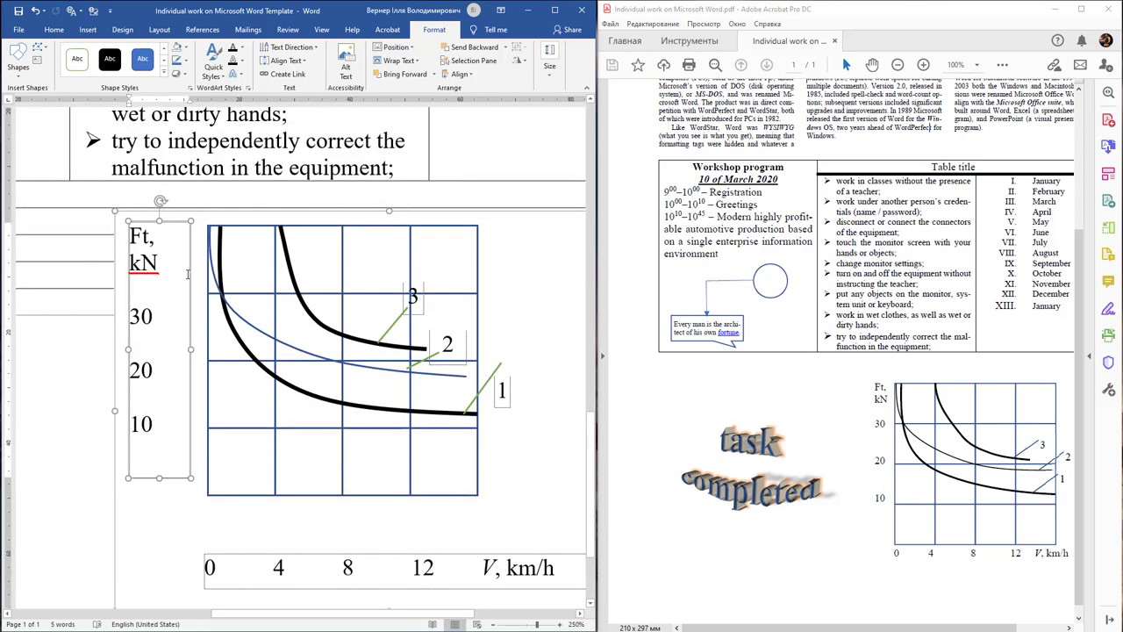
left_click_drag(188, 277, 203, 271)
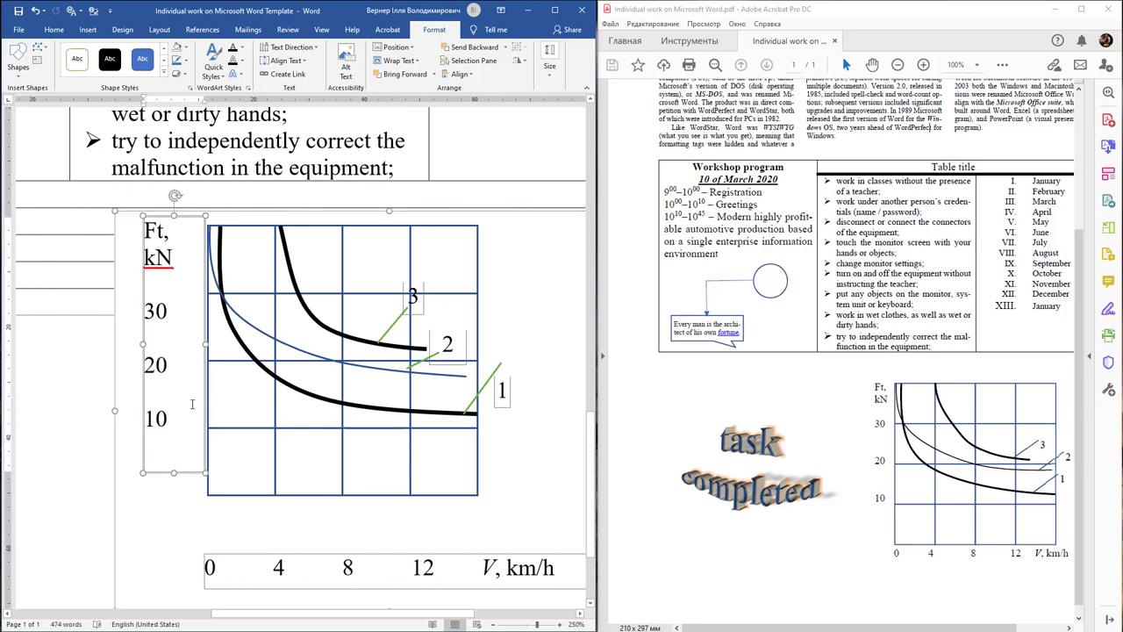
Right-align the 30, 20, 10 numbers and move the speed-axis labels directly beneath the grid
left_click_drag(162, 465, 158, 299)
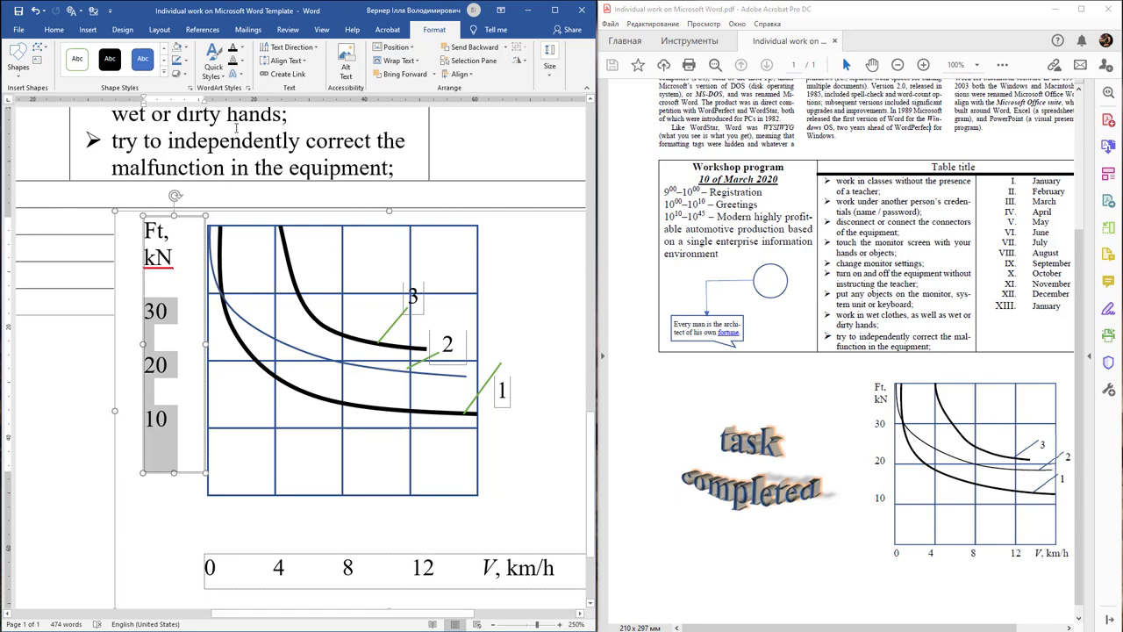
left_click(58, 31)
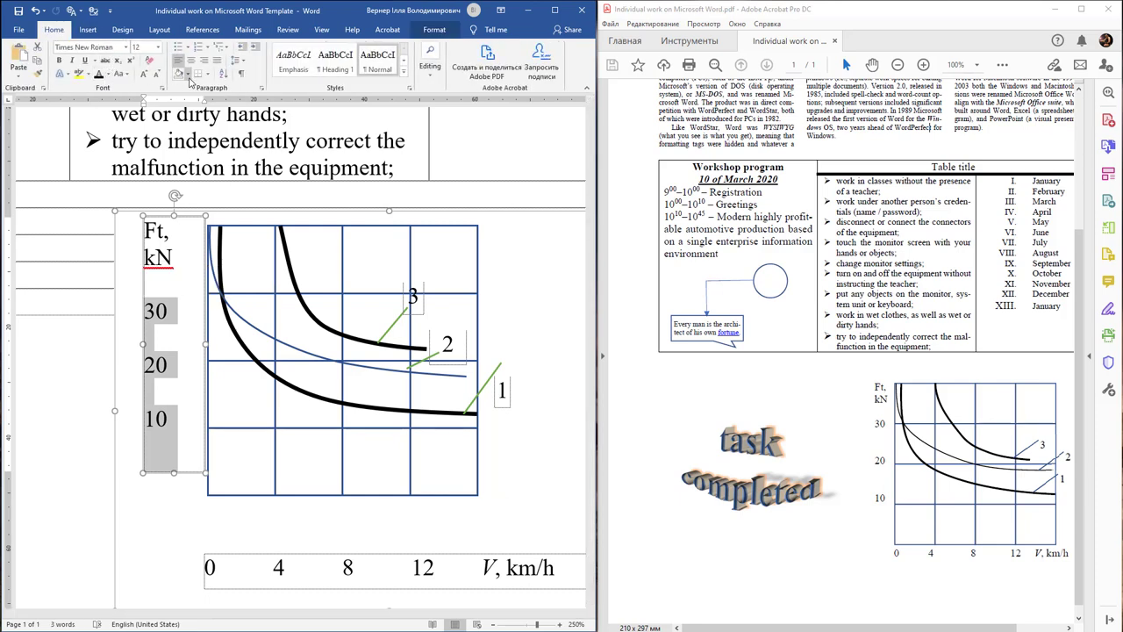
left_click(204, 59)
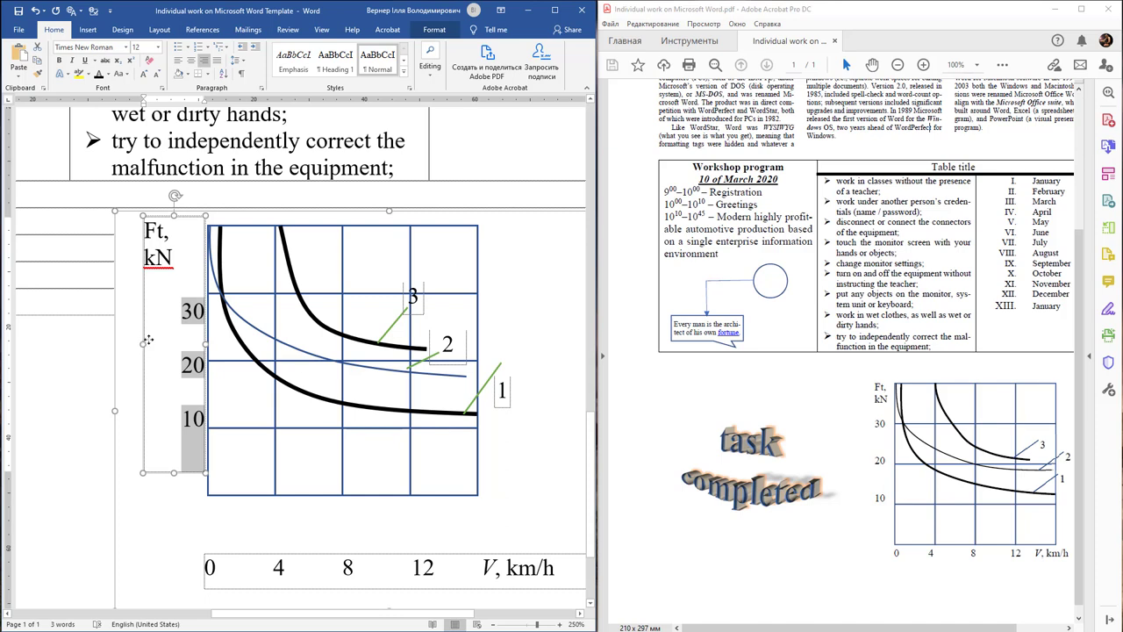
left_click_drag(148, 339, 153, 343)
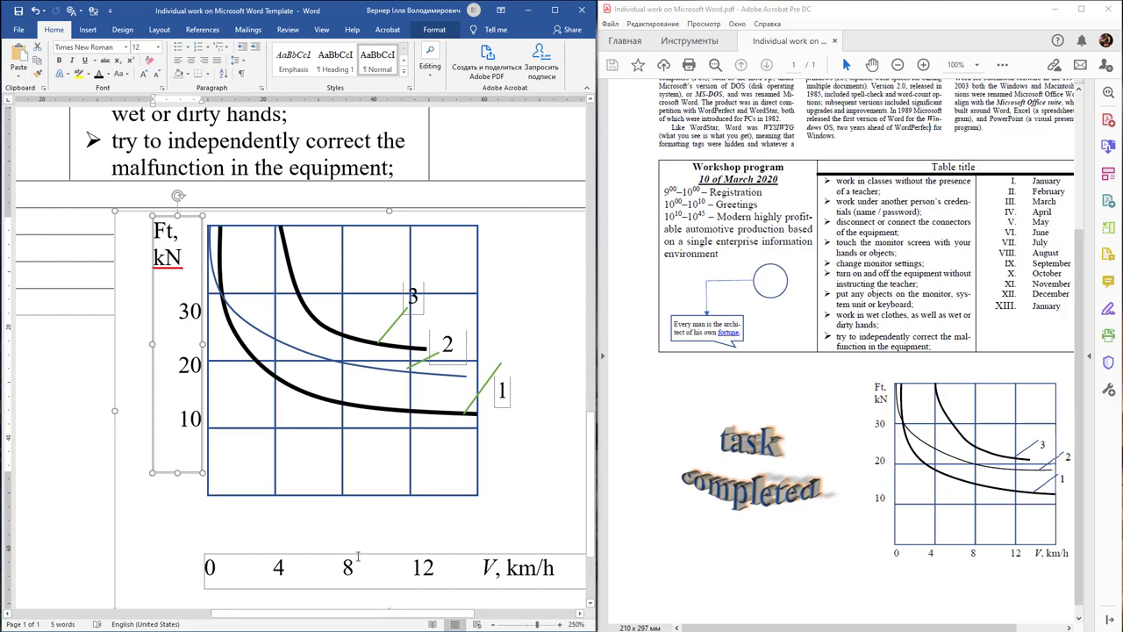
left_click_drag(373, 553, 373, 505)
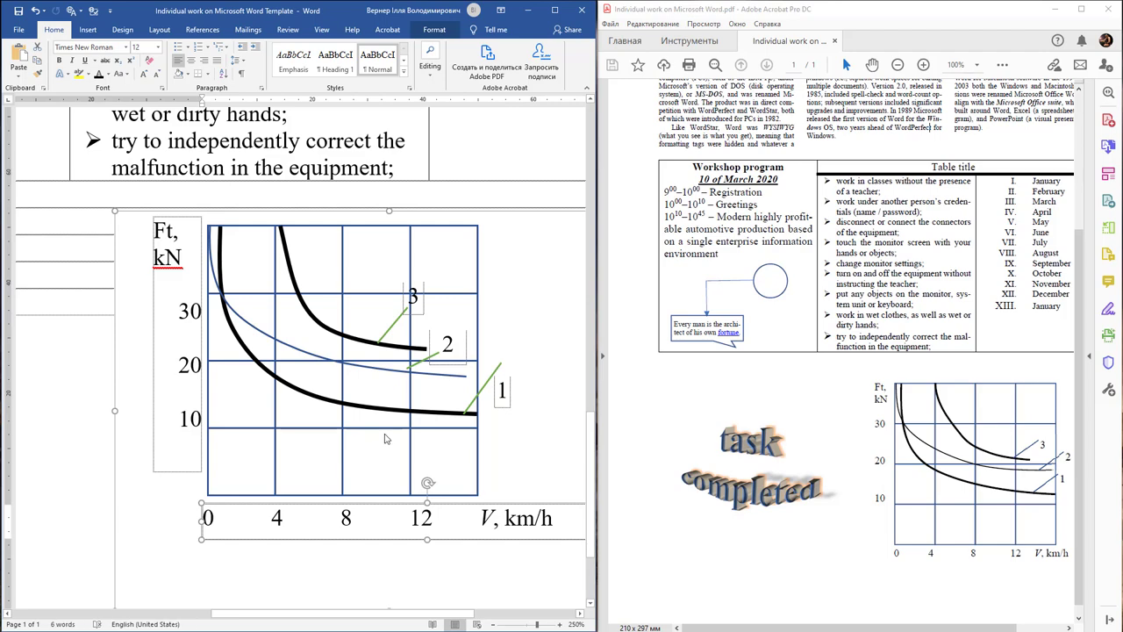
scroll(414, 414, "down", 6, "ctrl")
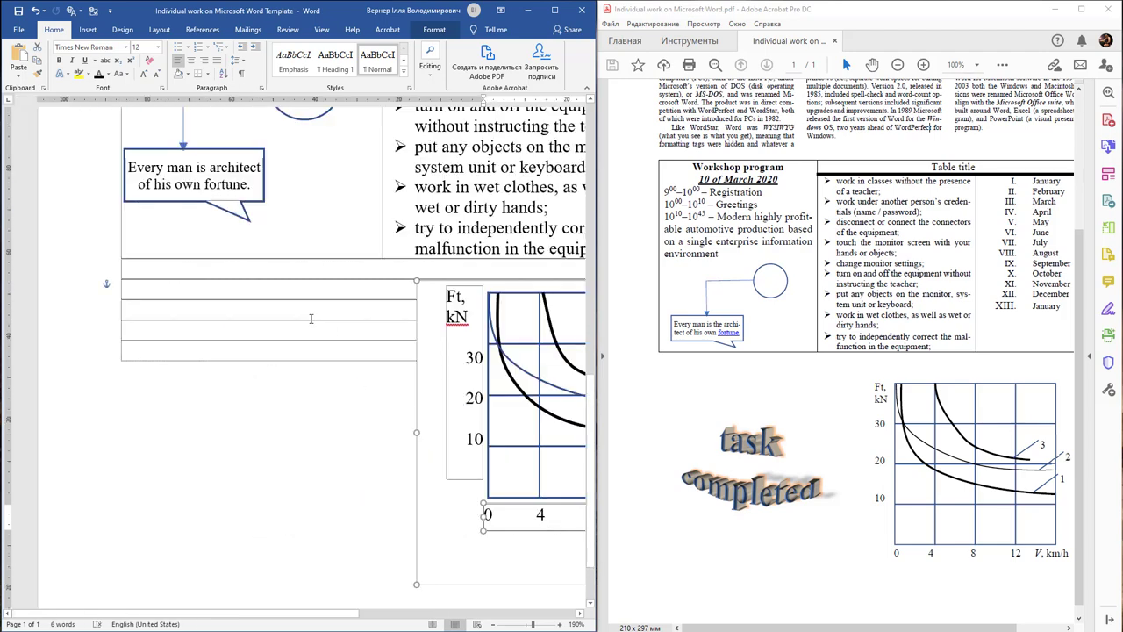
Drag the '1' callout's adjustment handle so its leader ends at curve 1's tip
left_click(311, 319)
left_click_drag(375, 613, 452, 617)
left_click(518, 402)
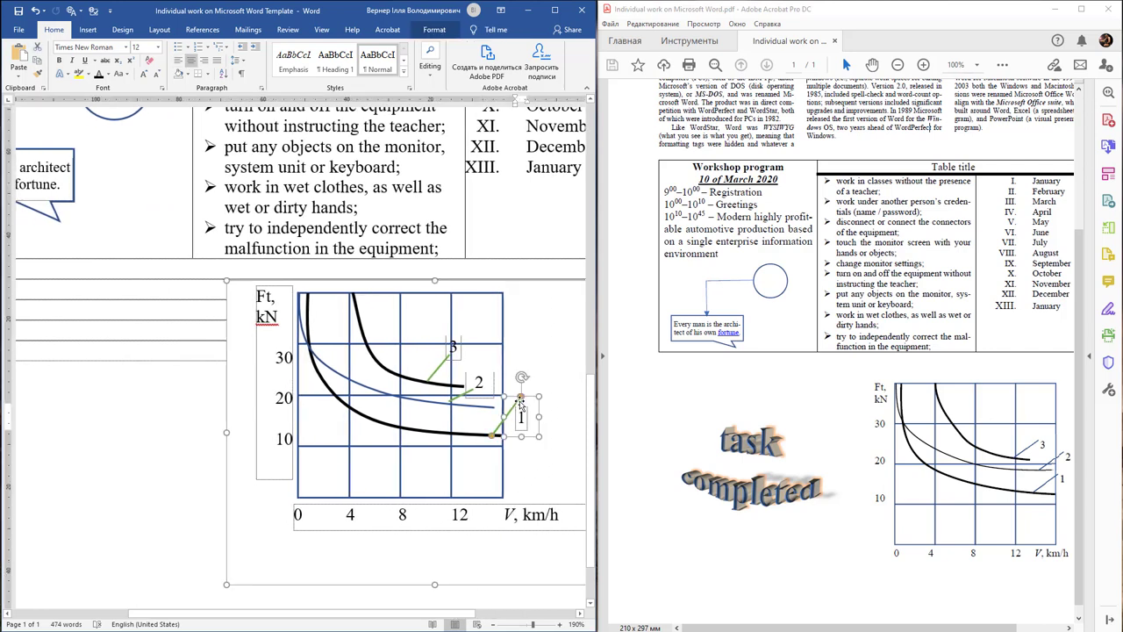
left_click_drag(512, 409, 517, 432)
left_click(526, 309)
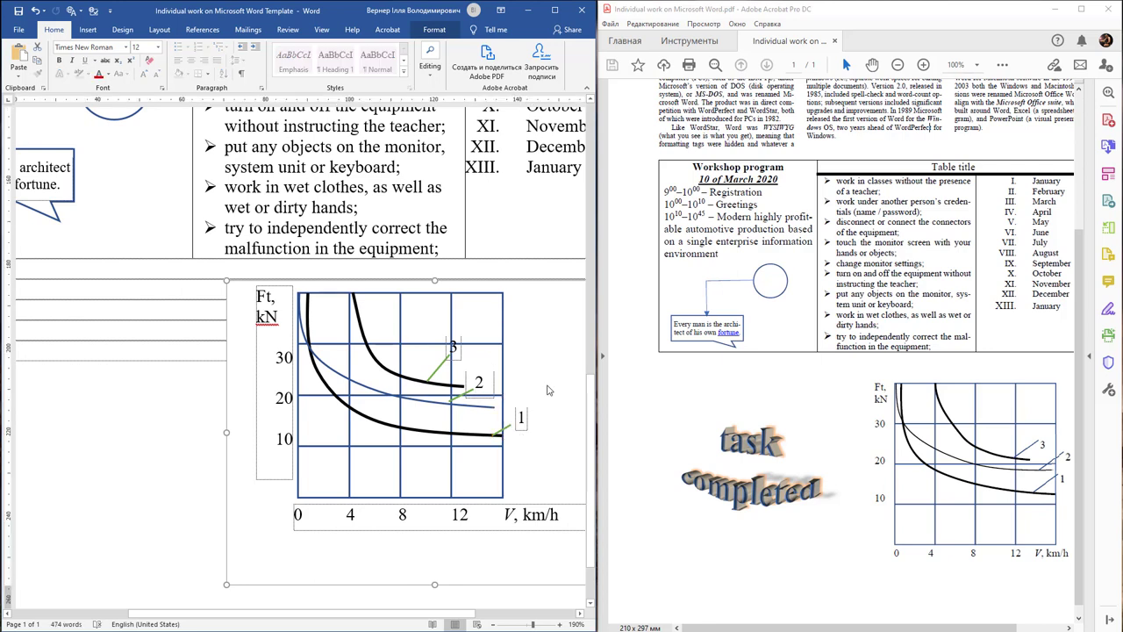
left_click(98, 32)
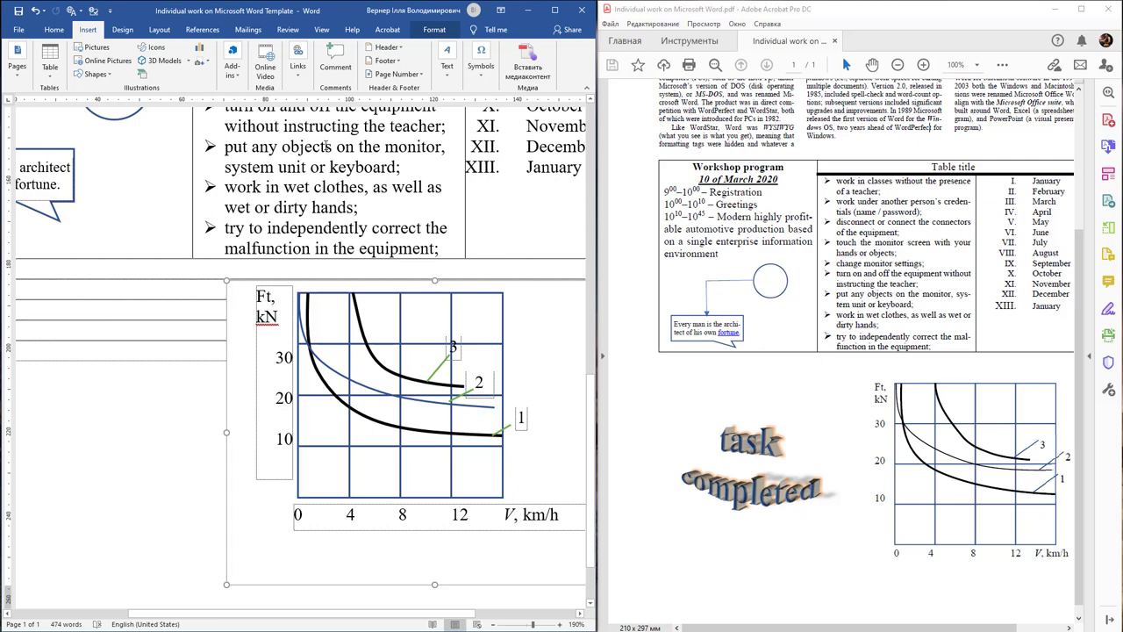
Insert a WordArt in the table cell reading 'Task' and 'Complete' on two lines
left_click(446, 79)
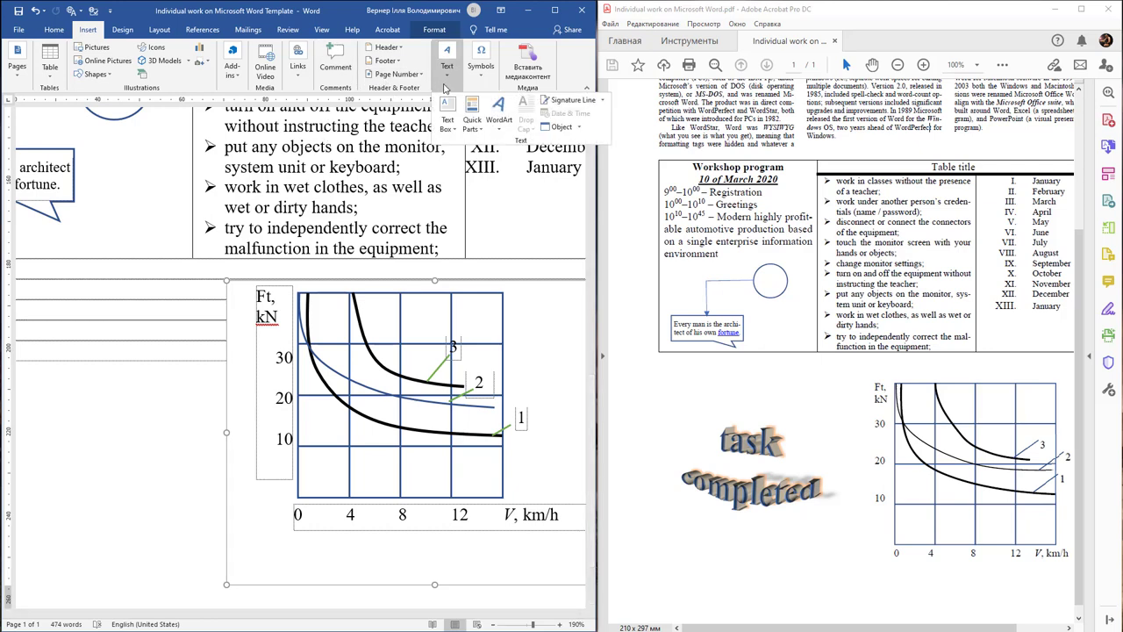
left_click(499, 121)
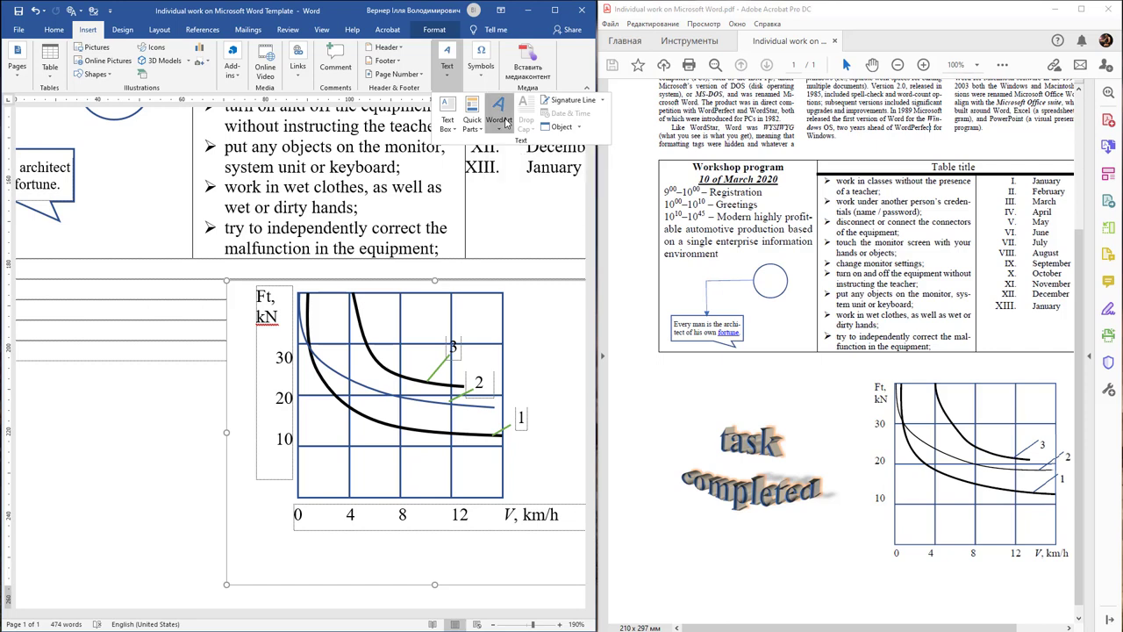
left_click(88, 346)
left_click_drag(139, 614, 47, 612)
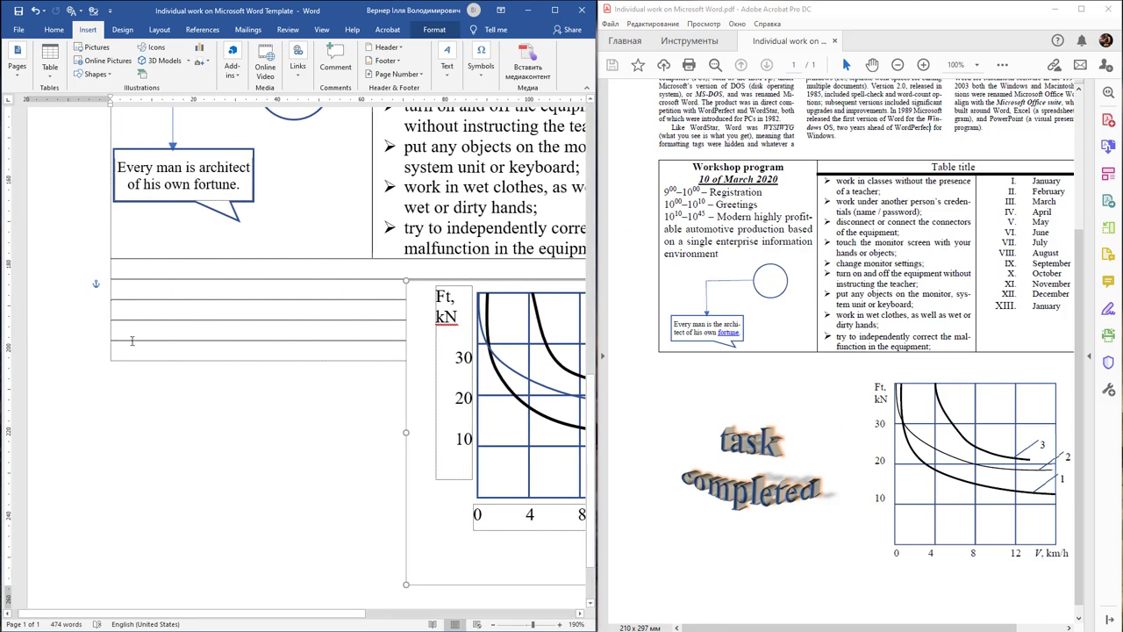
left_click(133, 292)
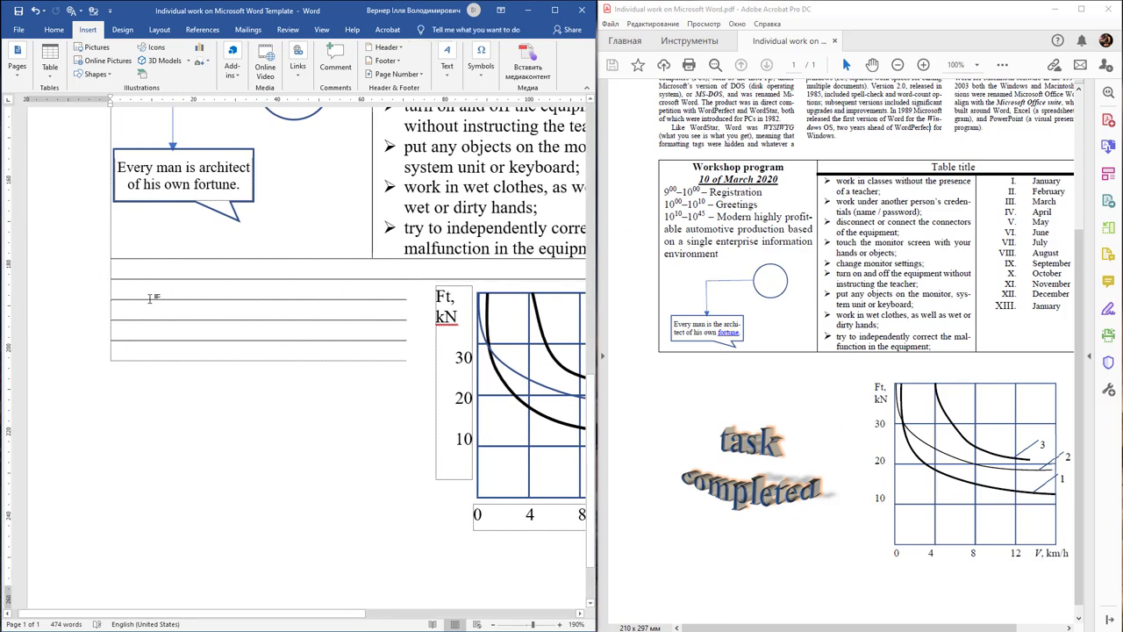
left_click(447, 81)
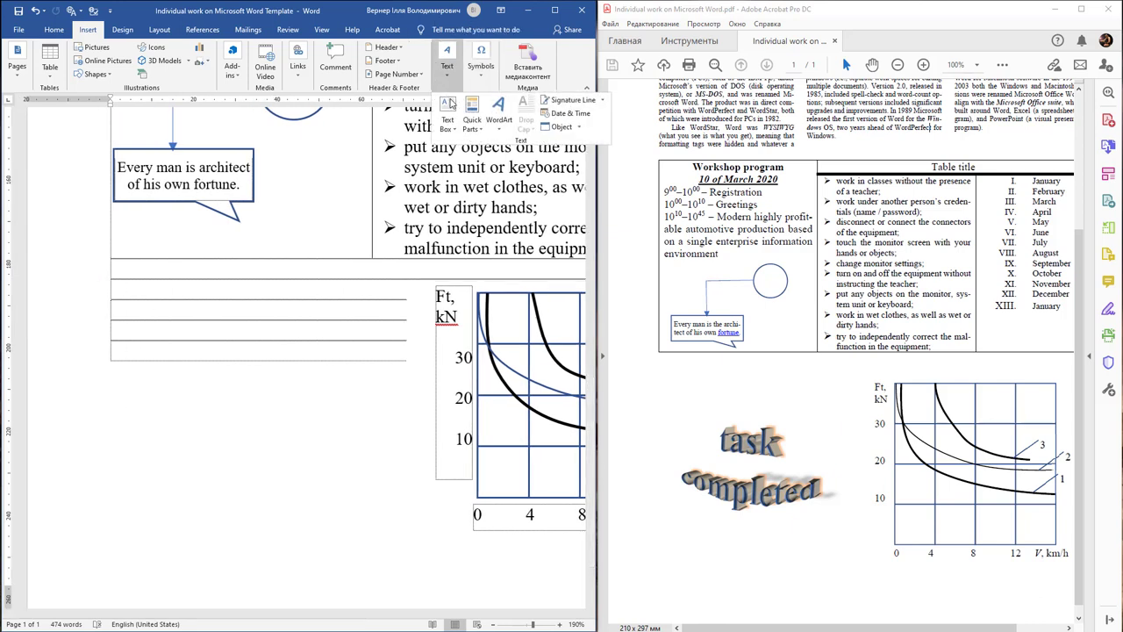
left_click(498, 118)
left_click(504, 219)
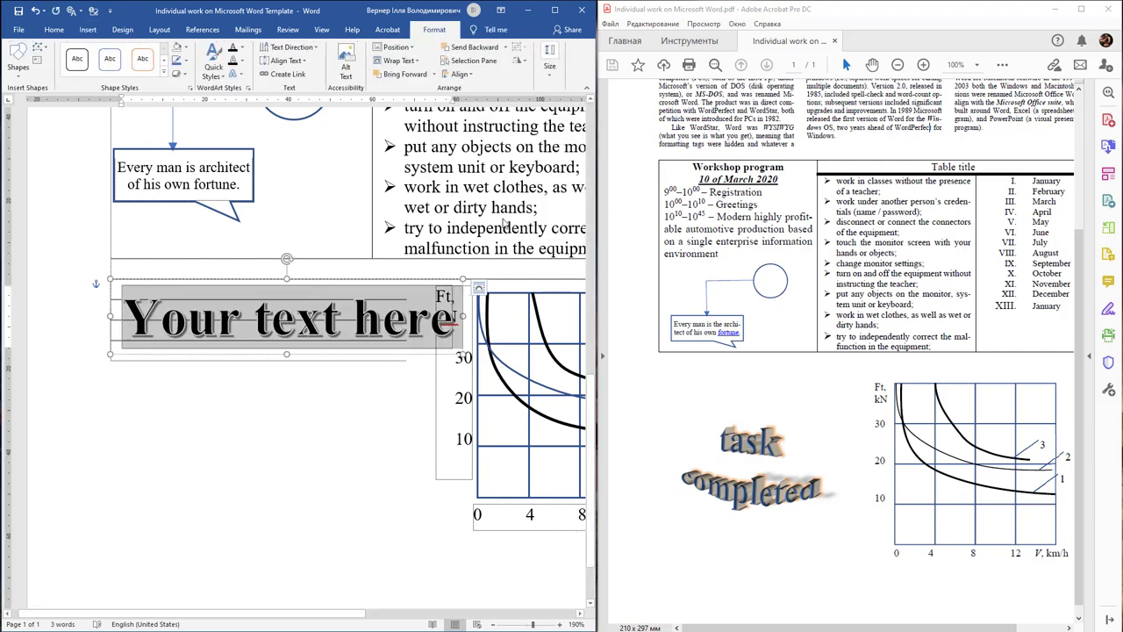
type("Tas")
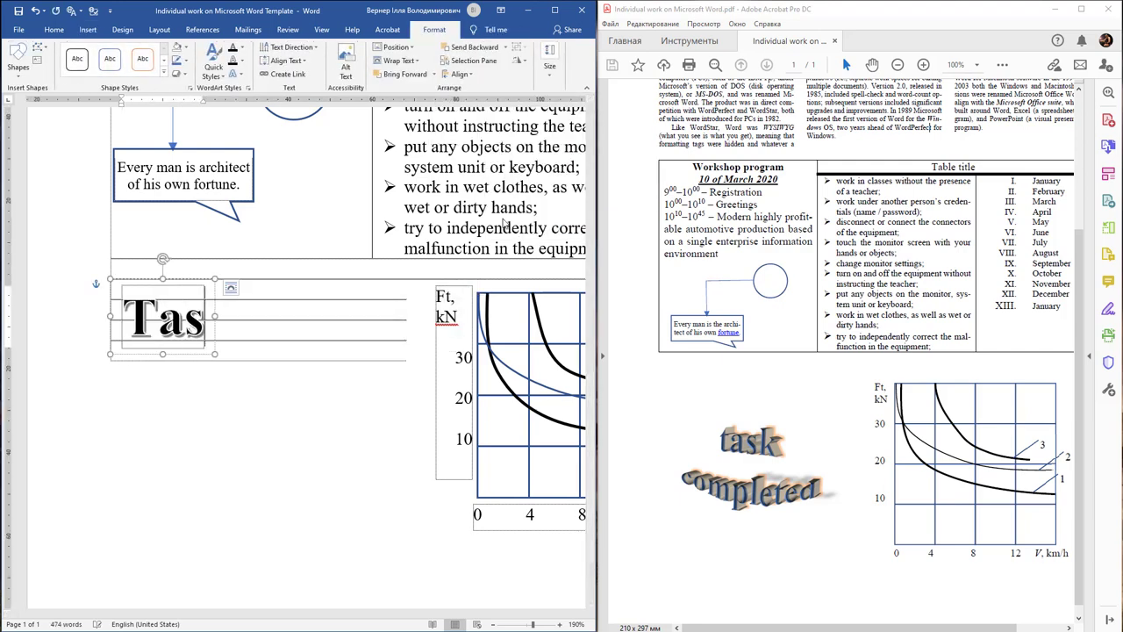
type("k")
key("Return")
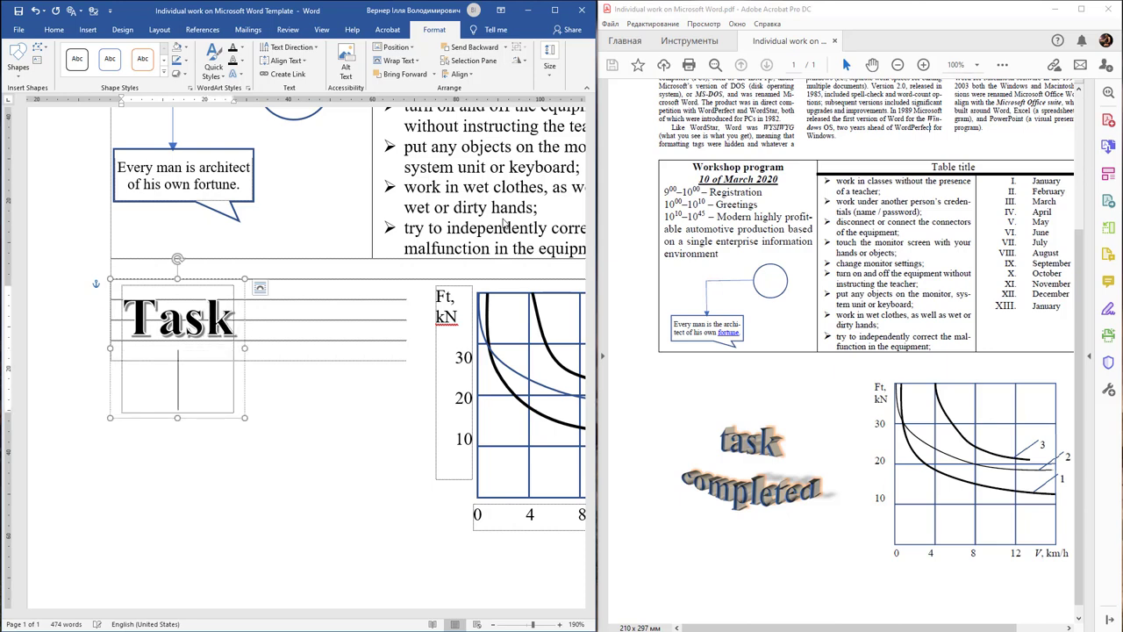
type("Complete")
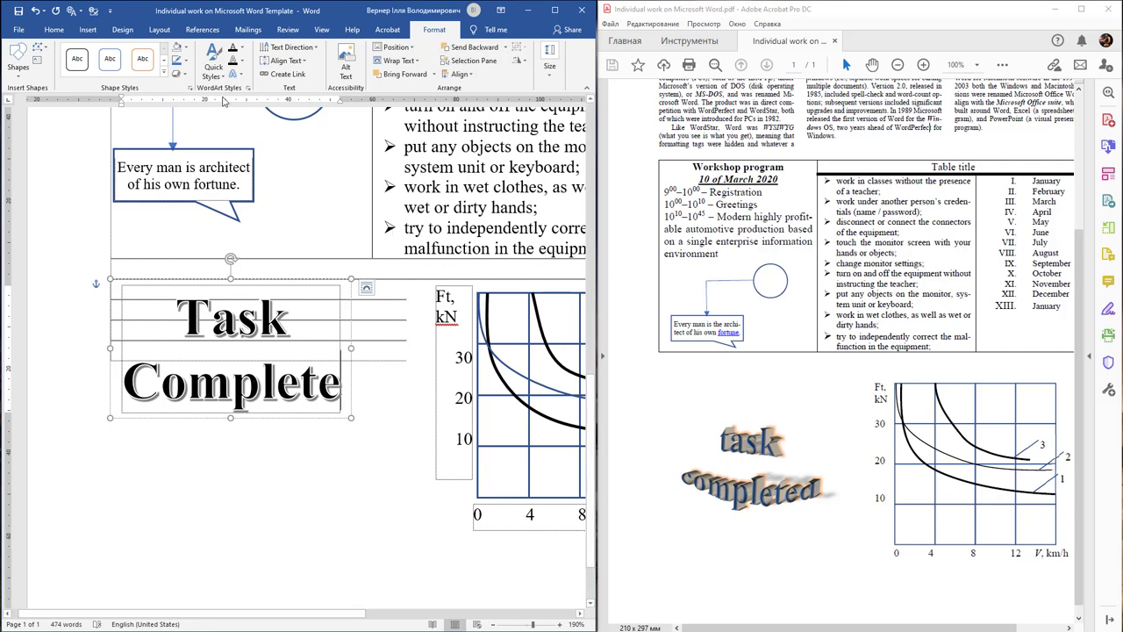
Browse the WordArt's text fill and outline options without changing them
left_click(242, 49)
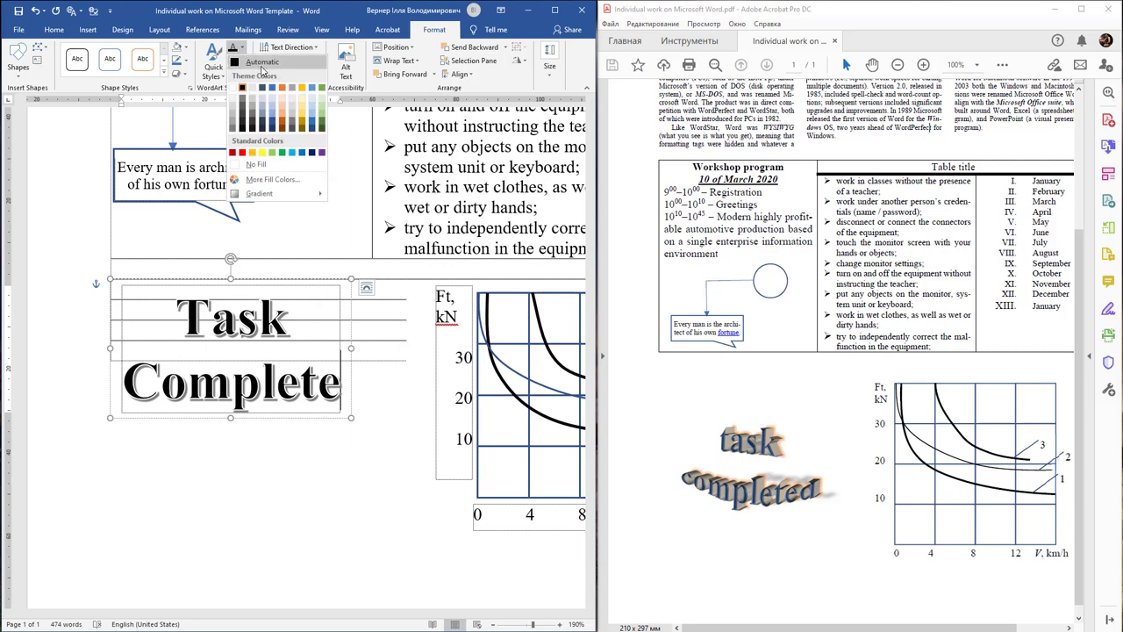
left_click(244, 51)
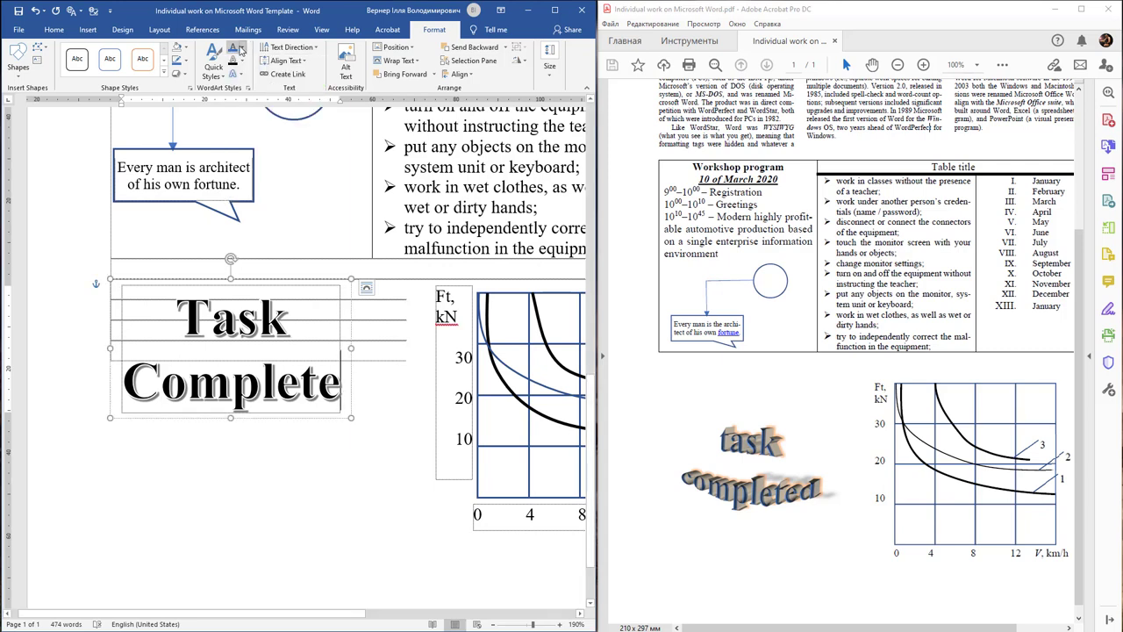
left_click(242, 61)
left_click(259, 82)
left_click(243, 61)
left_click(270, 104)
Apply a Warp transform to the WordArt, then switch it to a different warp shape
left_click(235, 73)
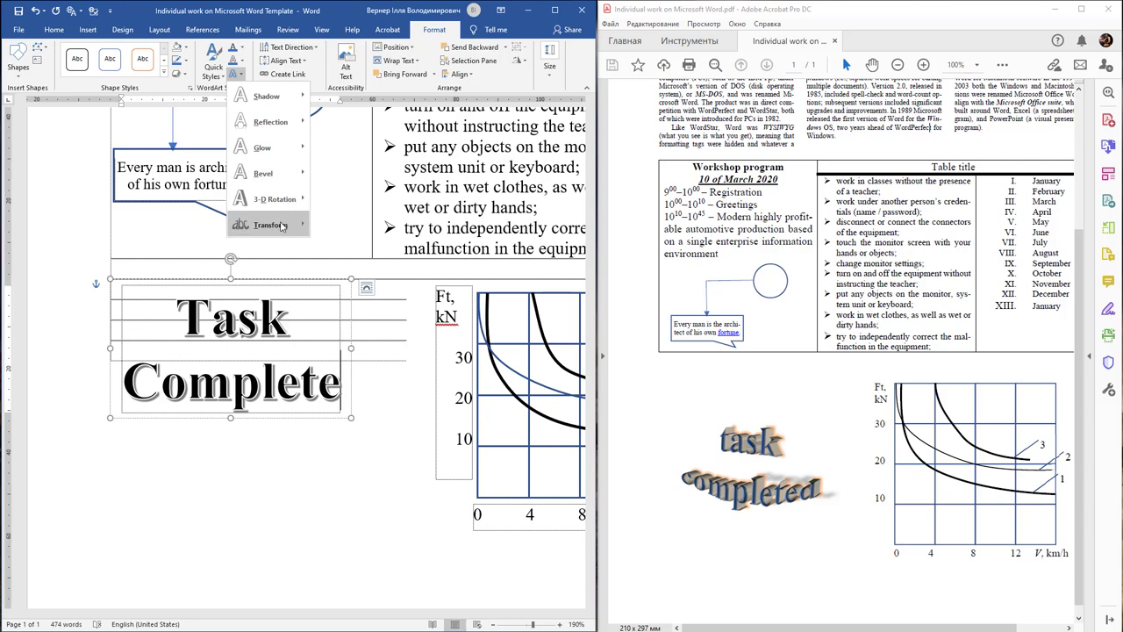
mouse_move(279, 227)
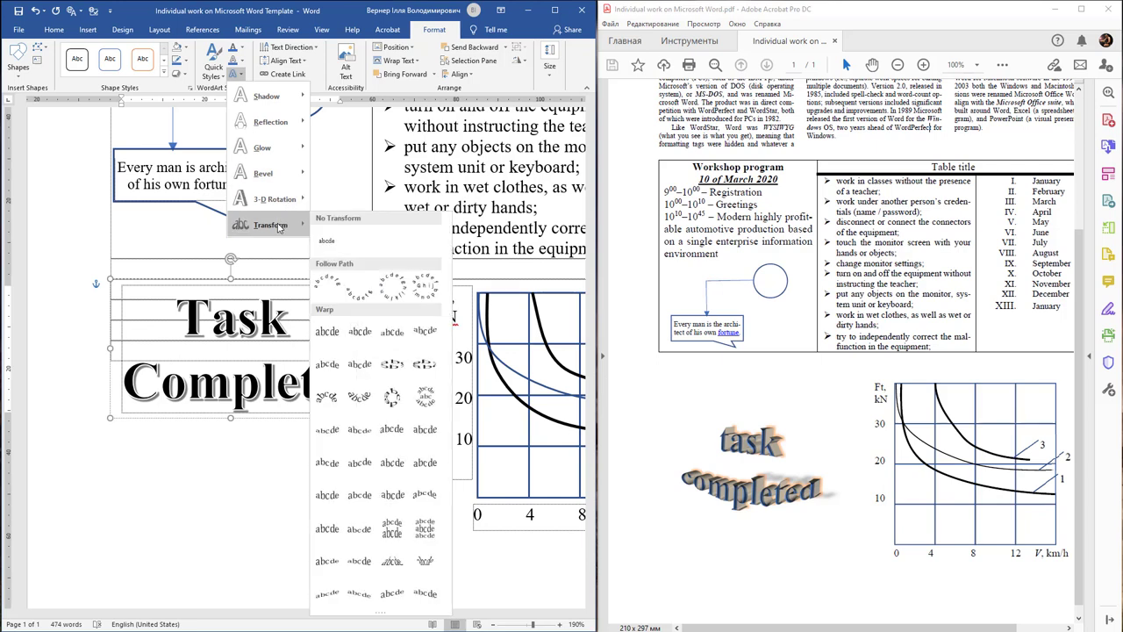
left_click(399, 334)
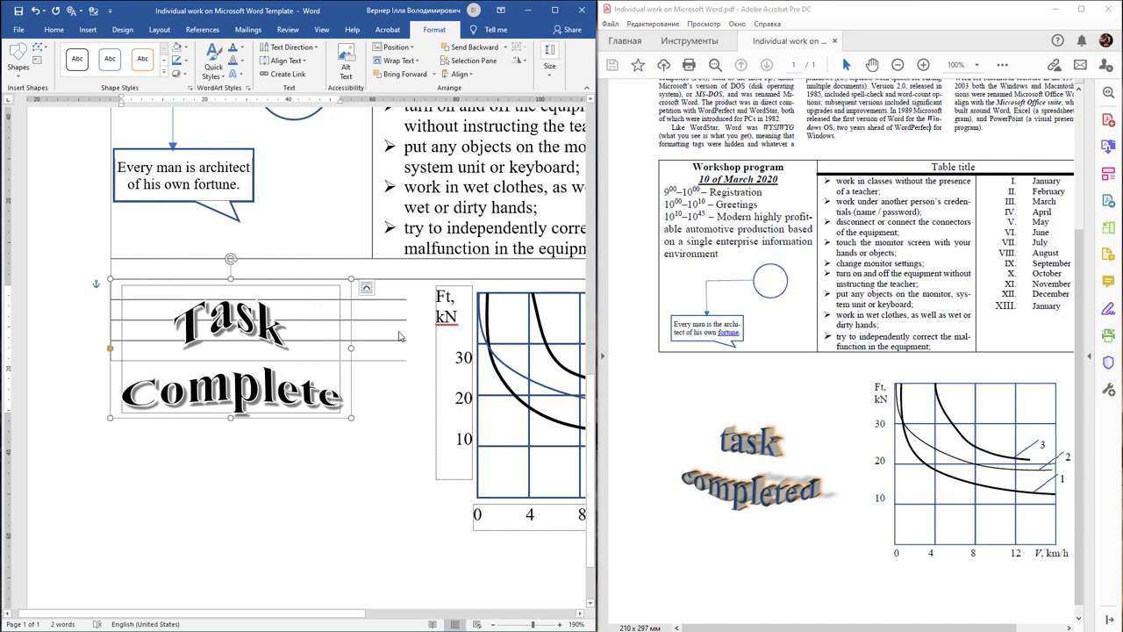
left_click(234, 73)
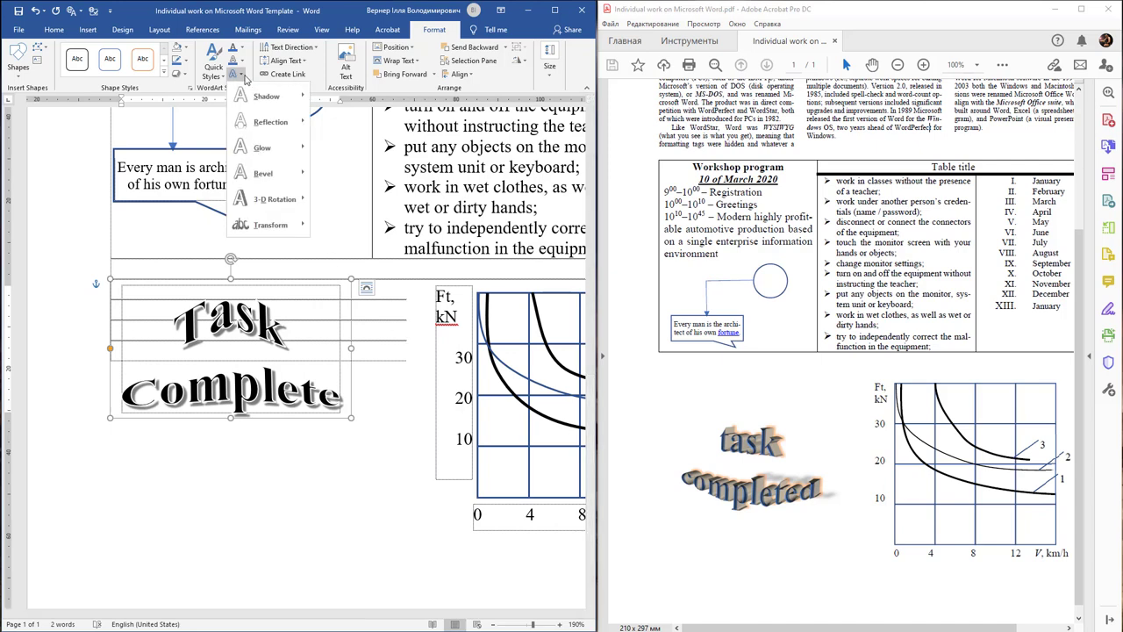
mouse_move(291, 228)
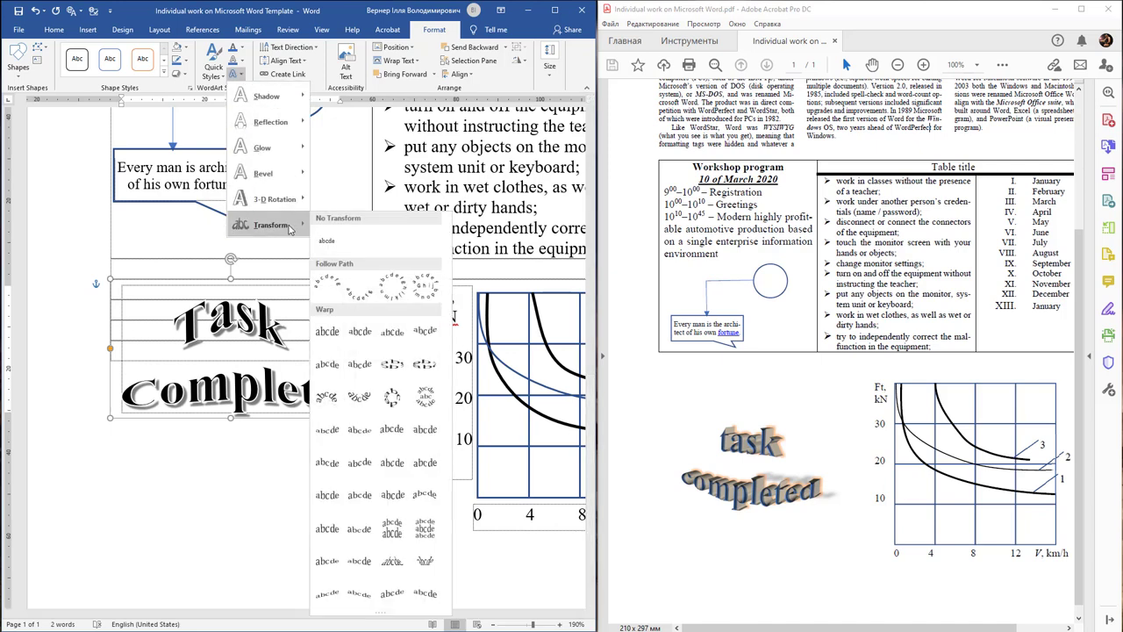
left_click(349, 334)
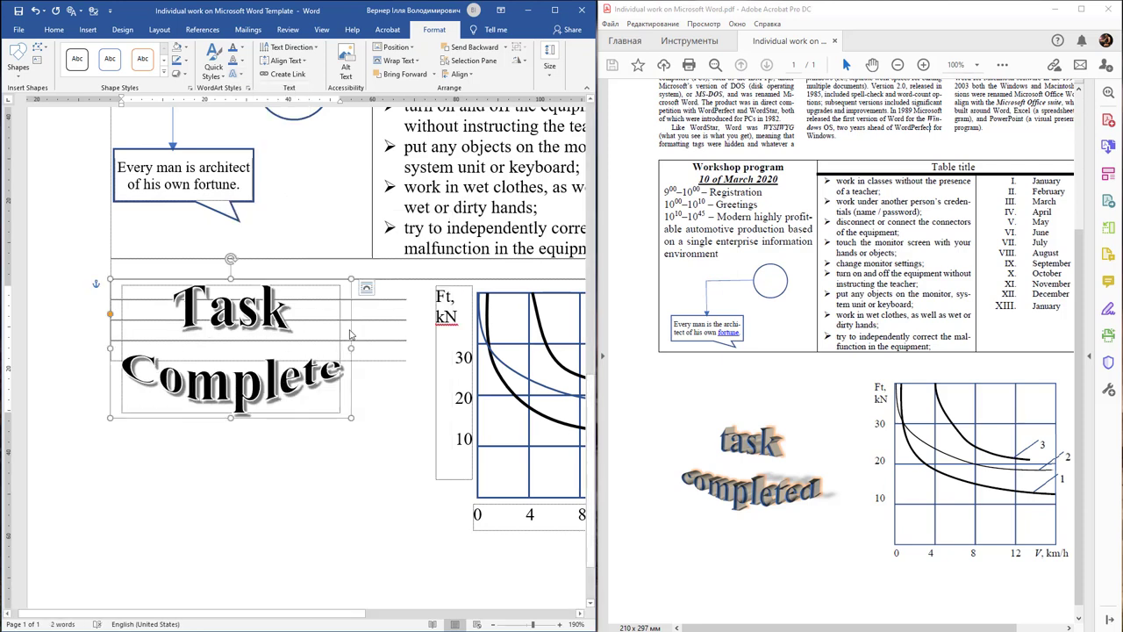
left_click(233, 74)
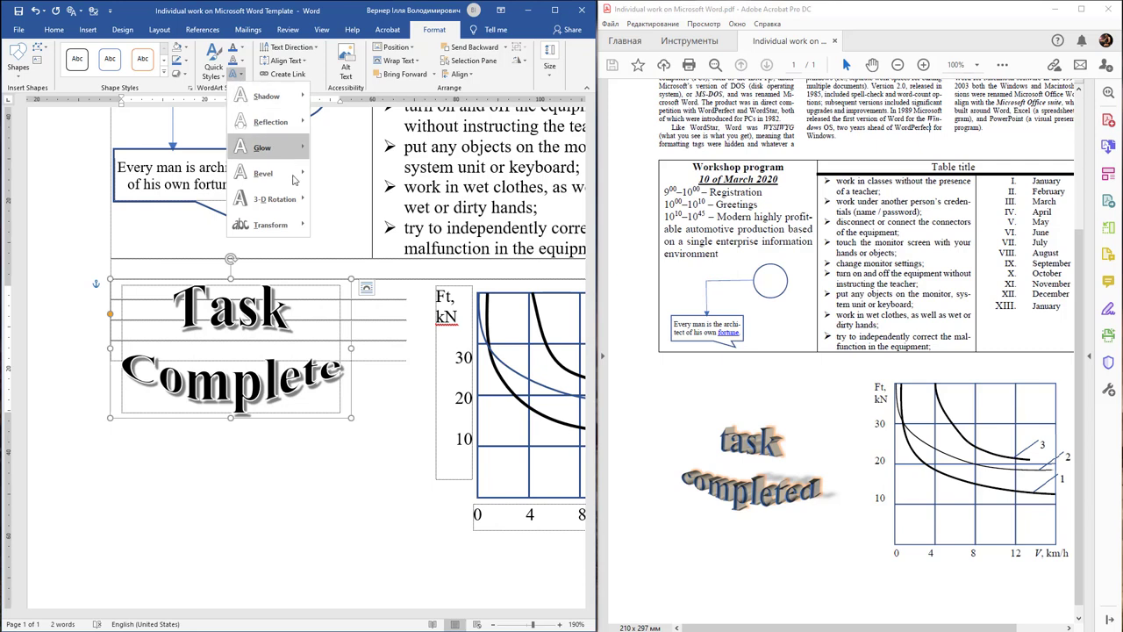
mouse_move(298, 199)
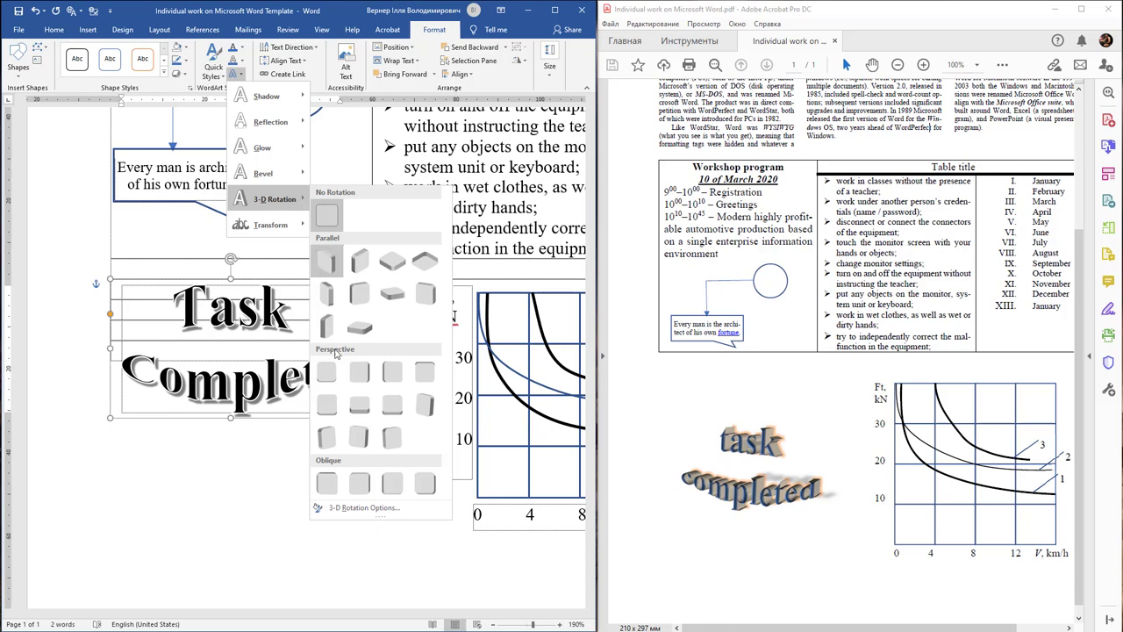
Give the Task Complete WordArt a perspective 3-D rotation and a Round bevel
left_click(358, 443)
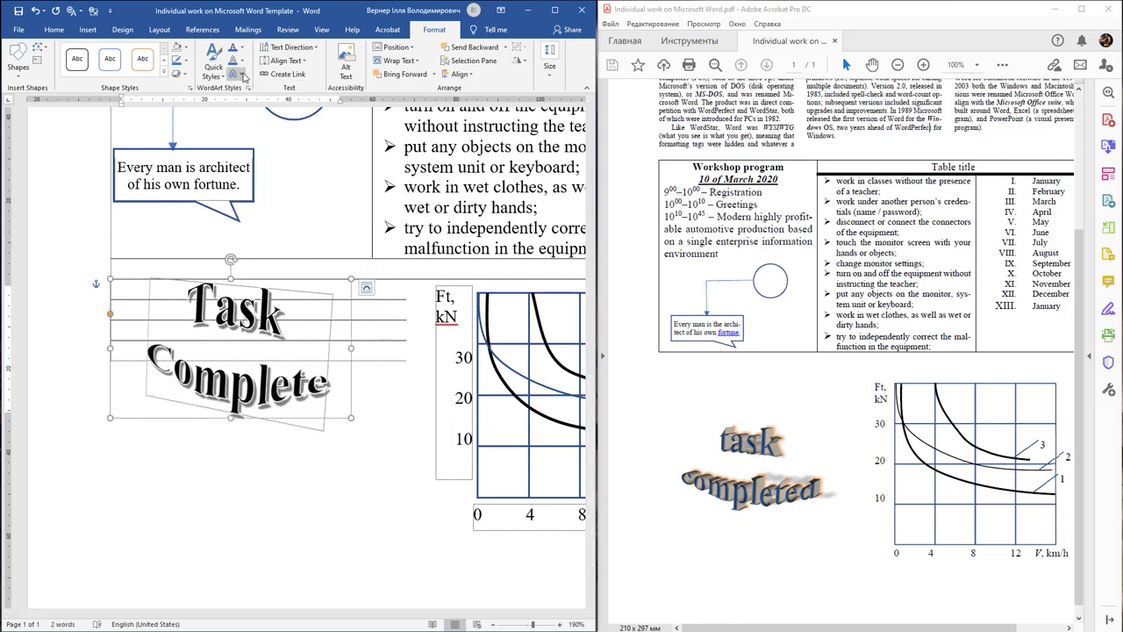
left_click(213, 68)
left_click(213, 69)
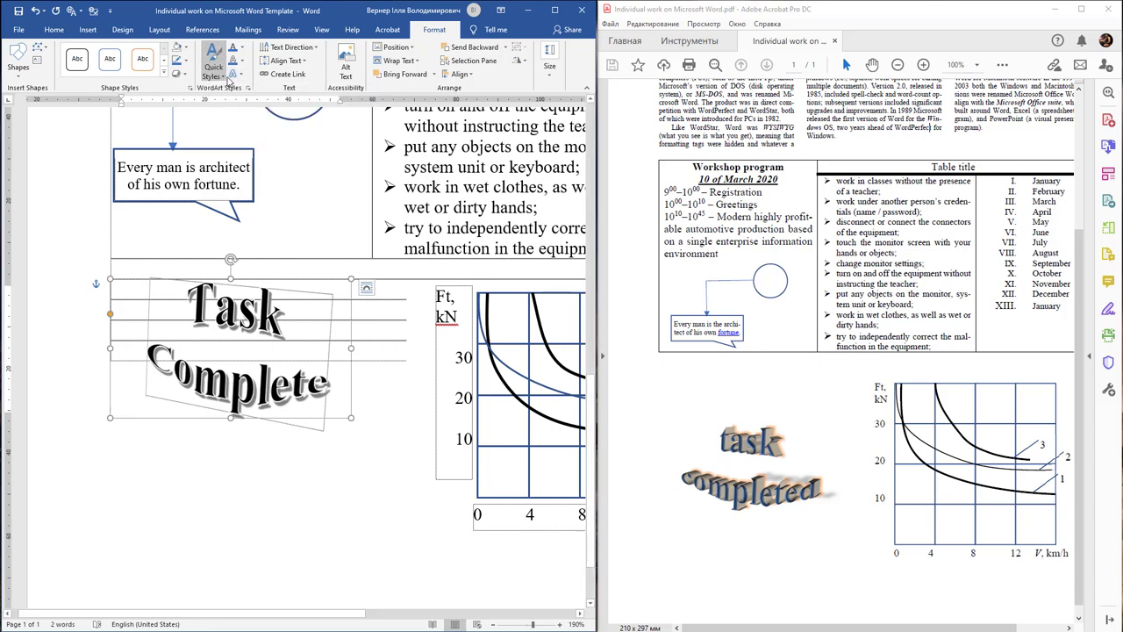
left_click(235, 74)
mouse_move(255, 103)
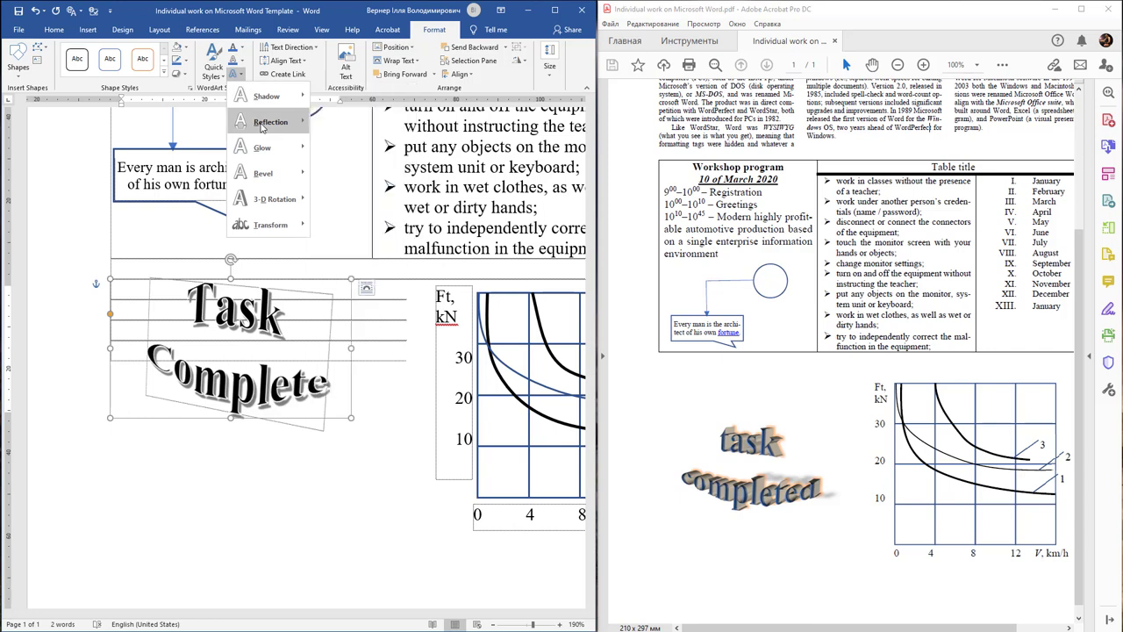
mouse_move(271, 172)
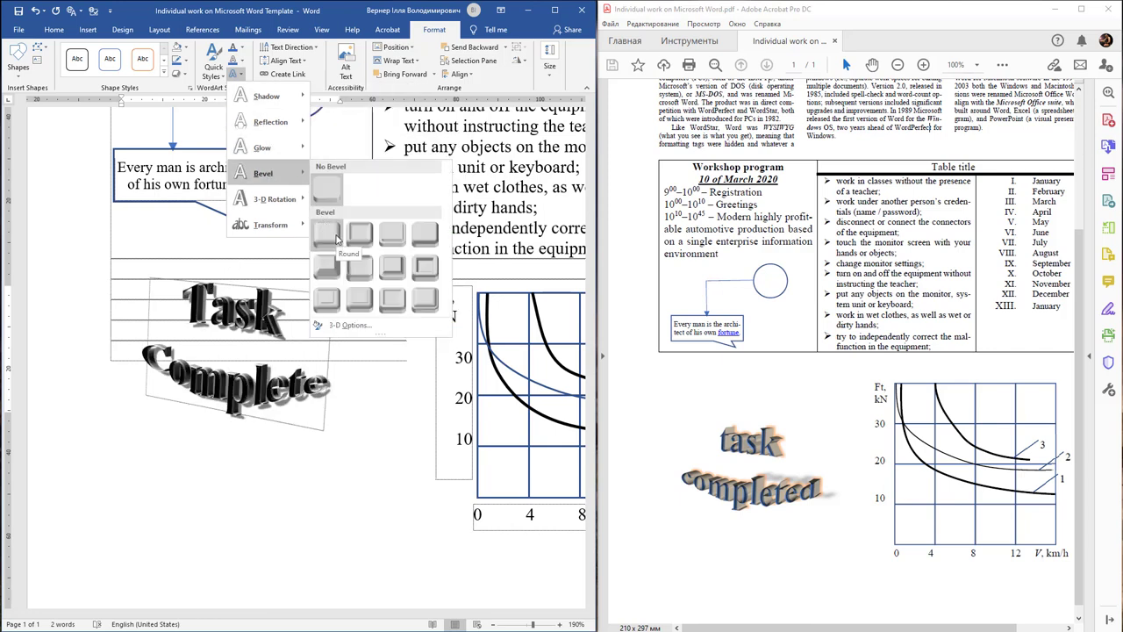
left_click(337, 239)
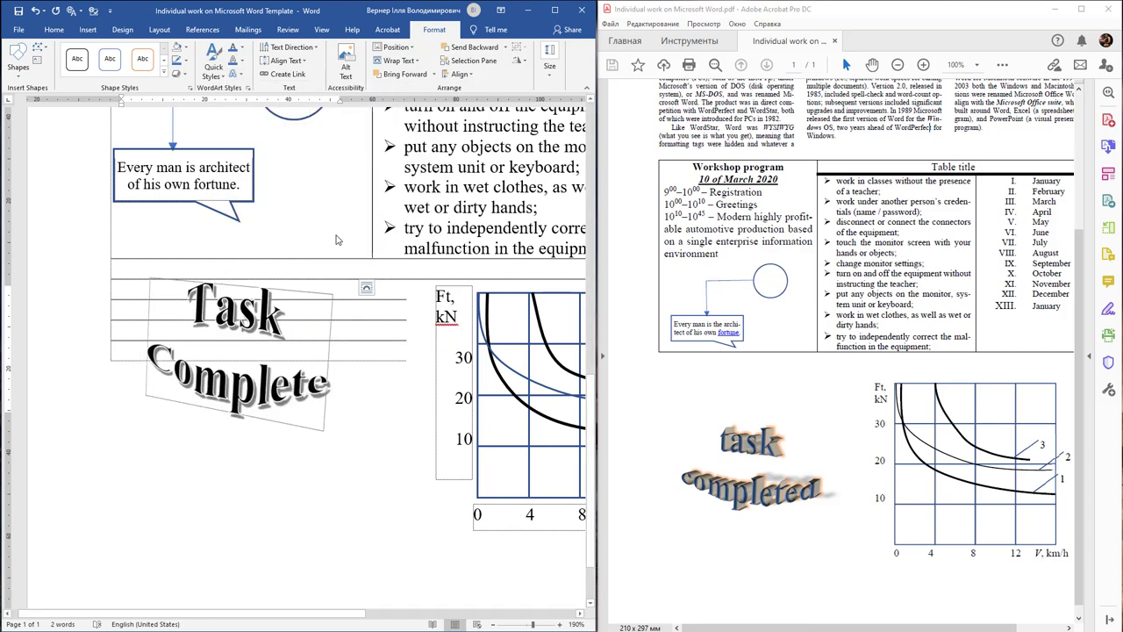
Review the text outline and text effects options, closing them without changes
left_click(239, 60)
left_click(234, 73)
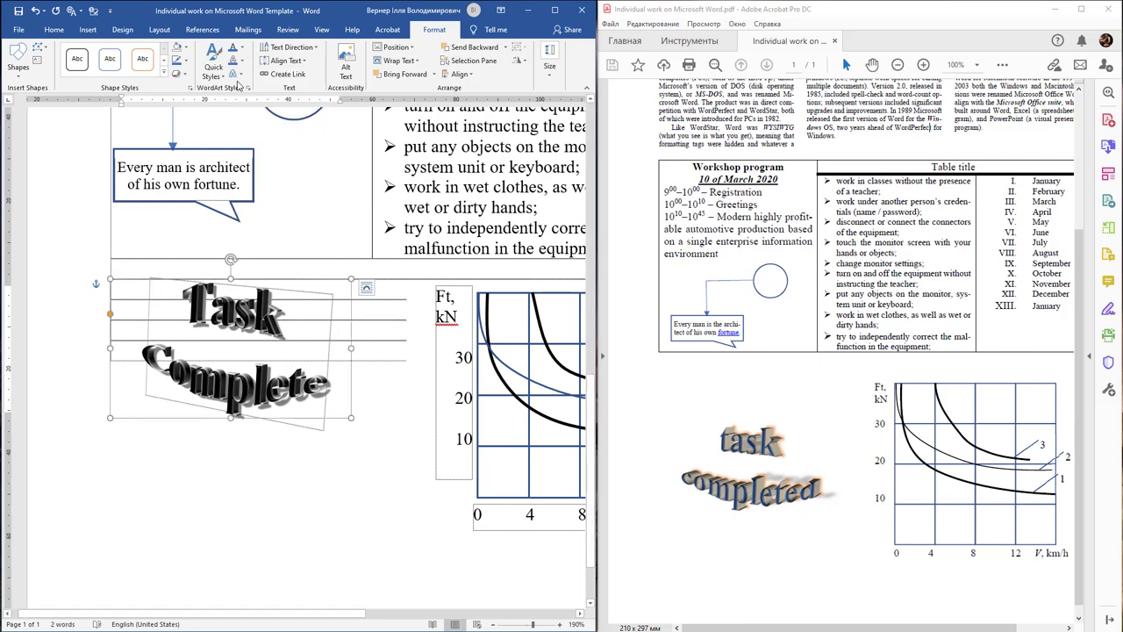
left_click(235, 73)
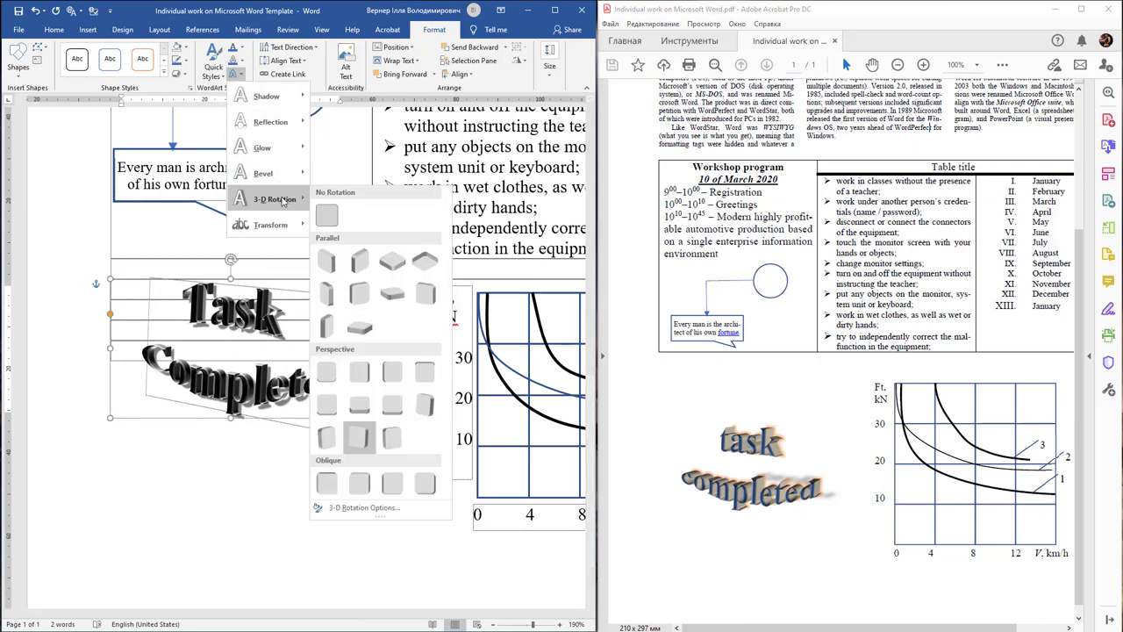
mouse_move(282, 225)
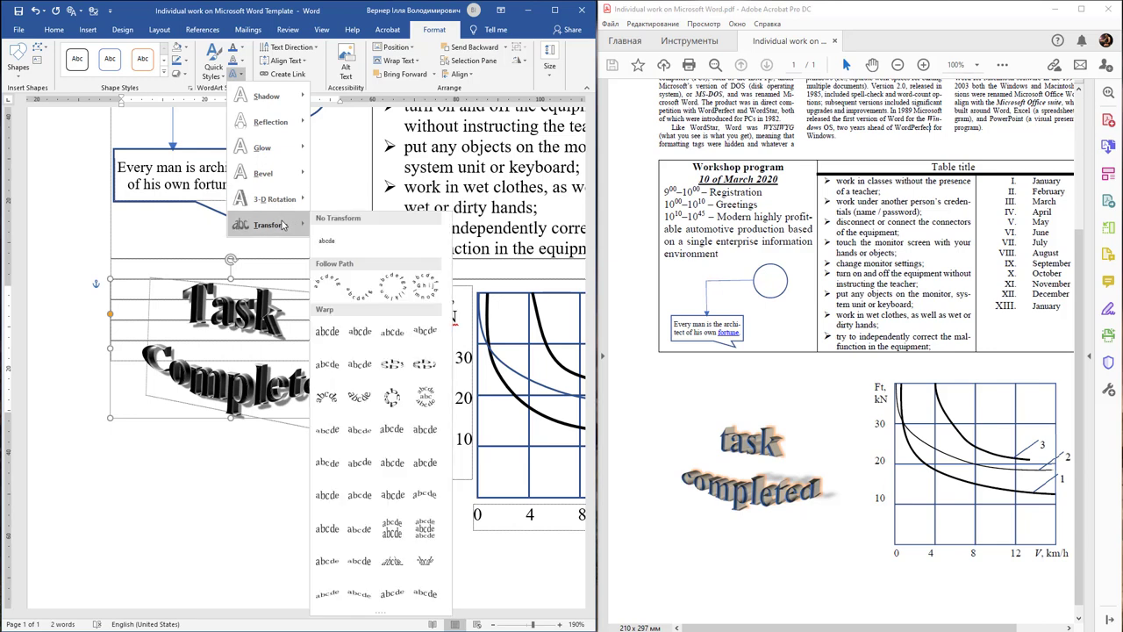
left_click(272, 297)
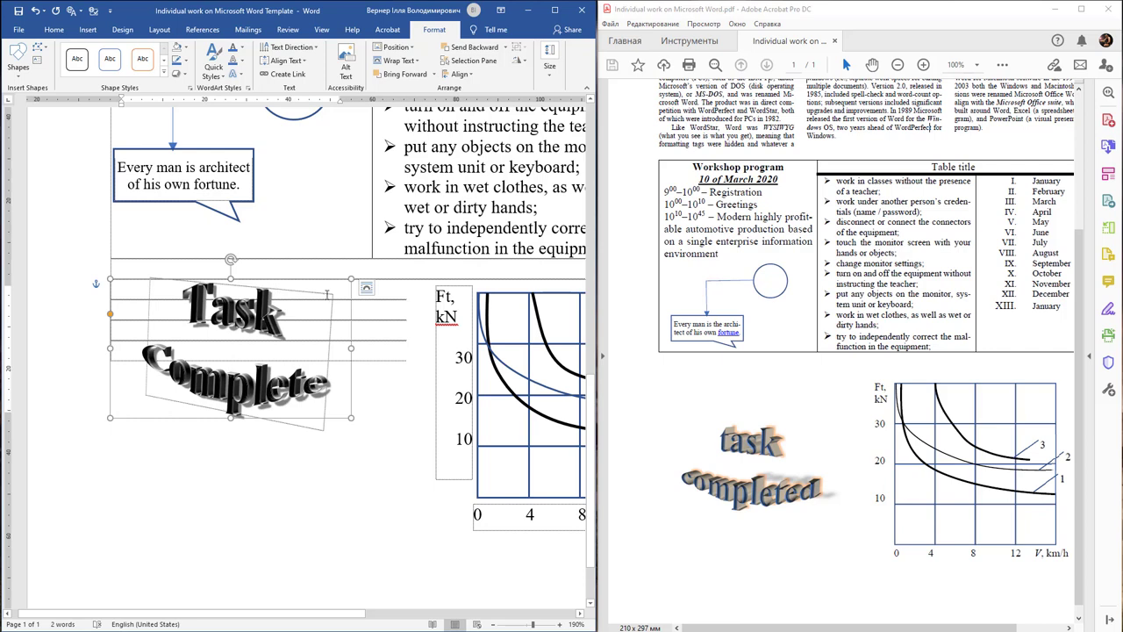
Open Format Shape for the WordArt and expand its 3-D Rotation and 3-D Format settings
right_click(353, 309)
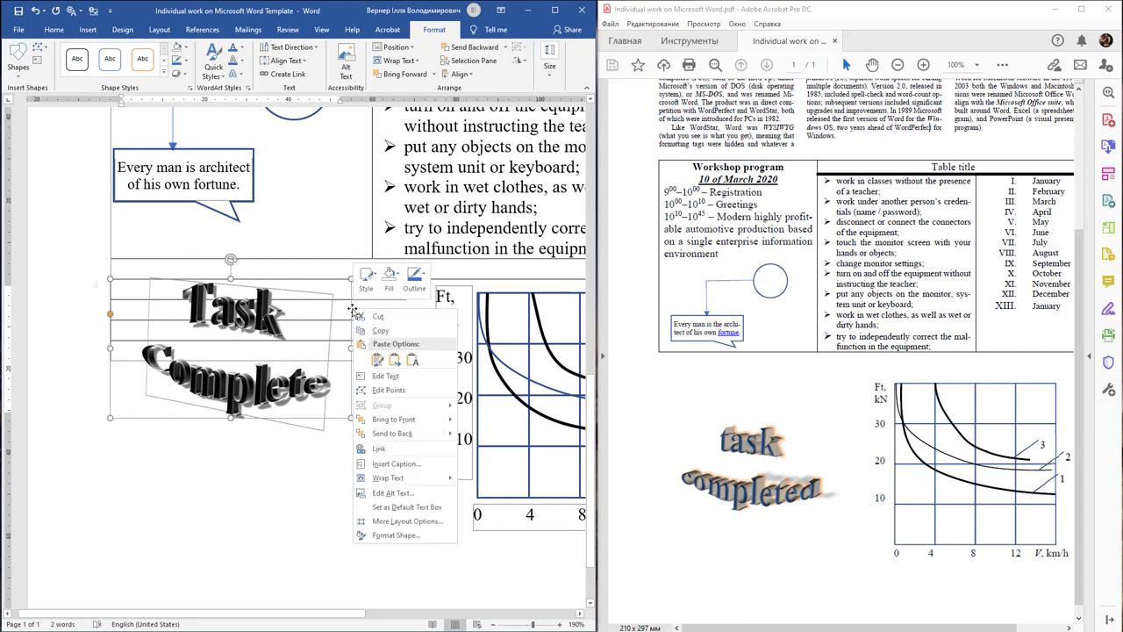
left_click(393, 531)
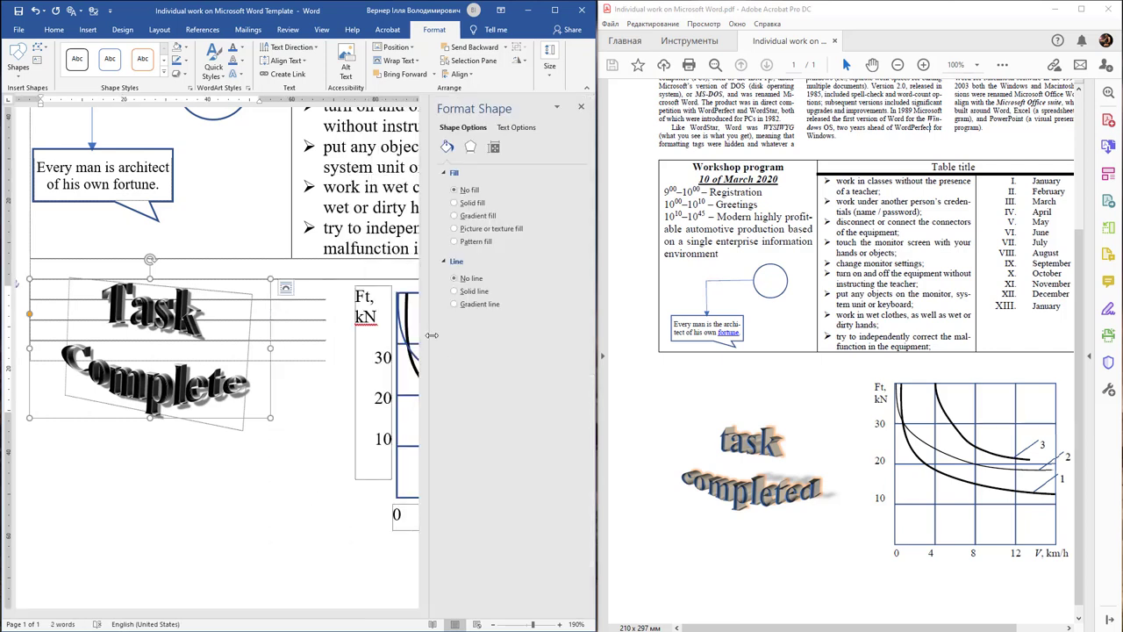
left_click(472, 149)
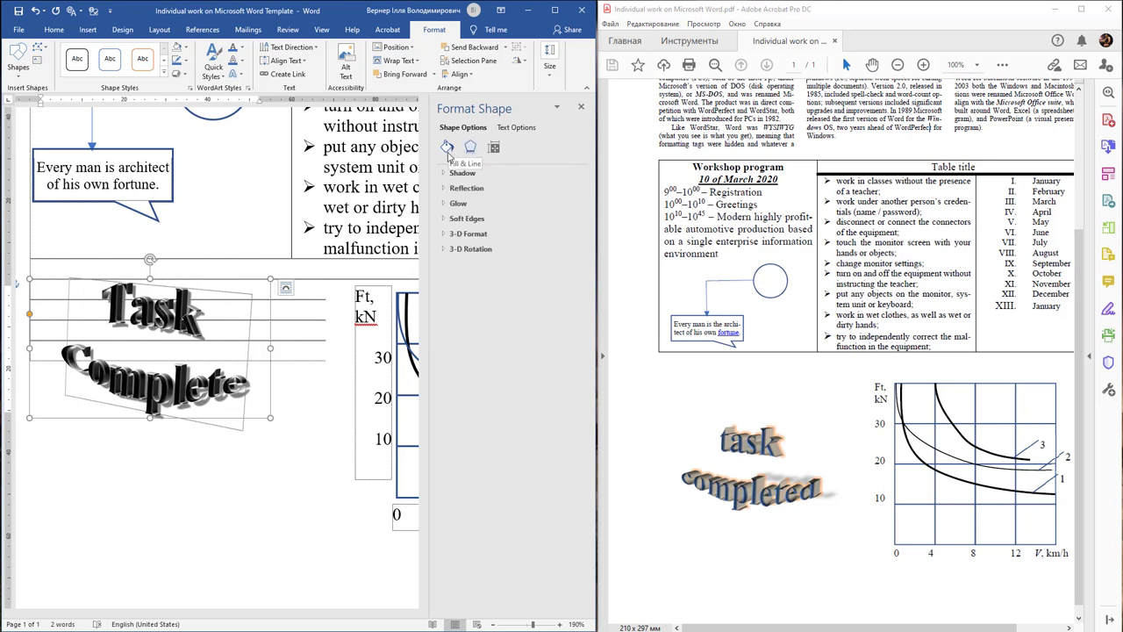
left_click(457, 249)
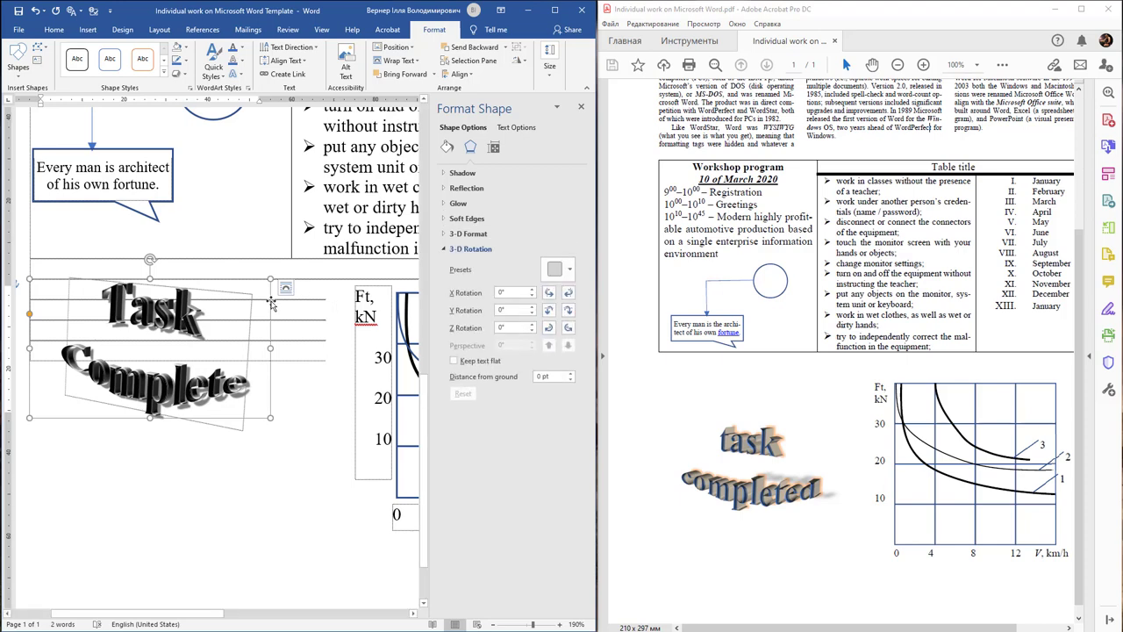
left_click(443, 234)
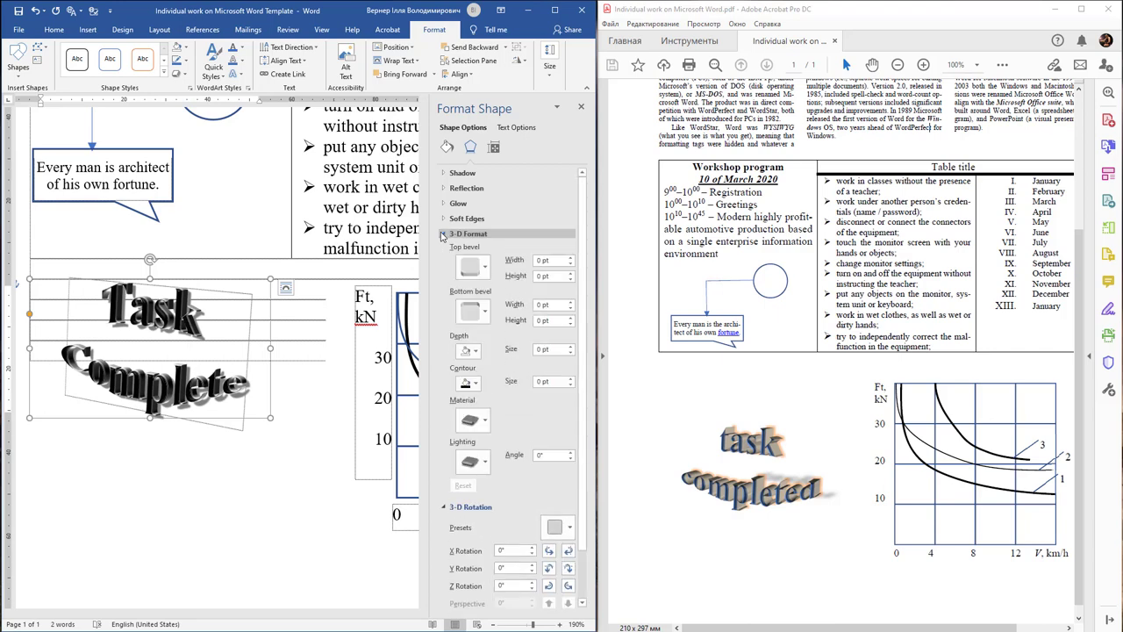
Set the 3-D depth to 5 pt and select the WordArt box as a whole
left_click(514, 350)
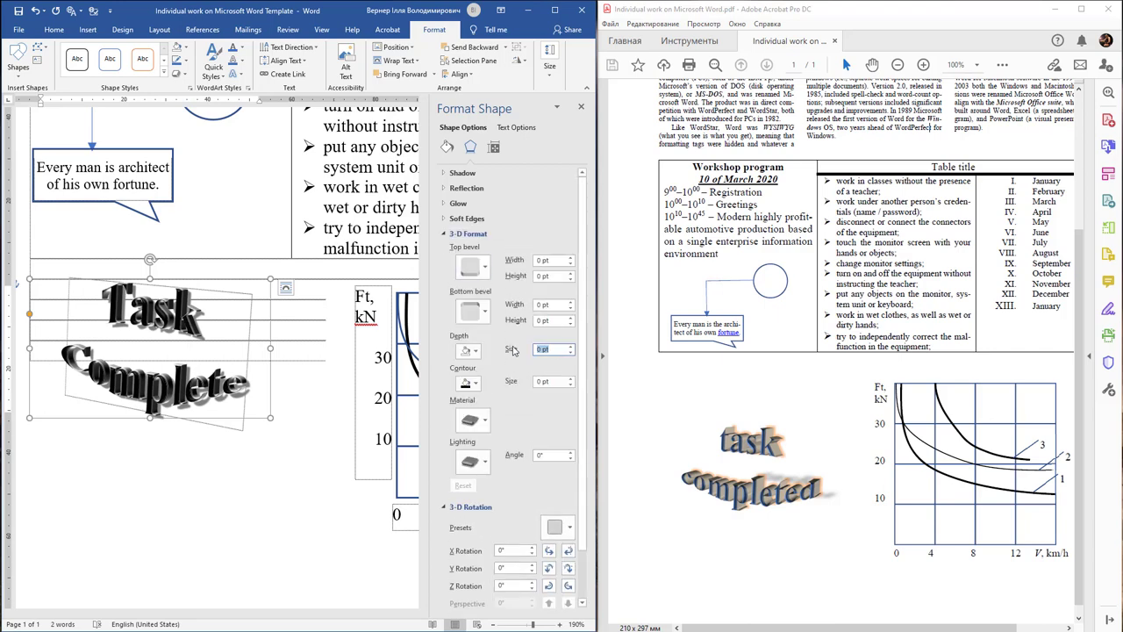
type("5")
key("Return")
left_click(556, 381)
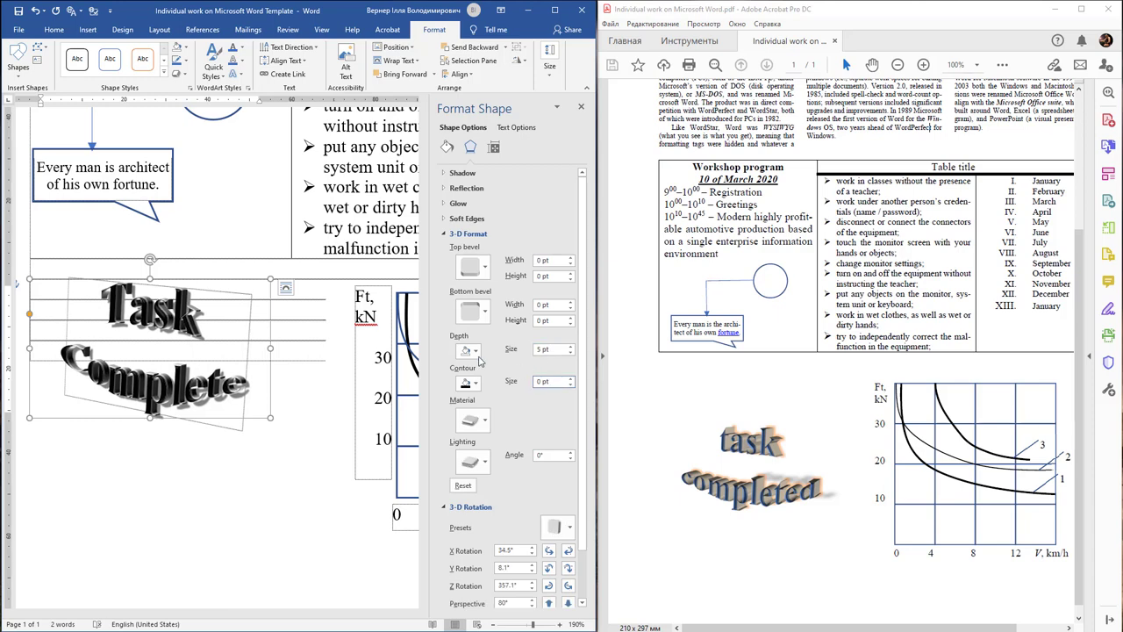
left_click(202, 315)
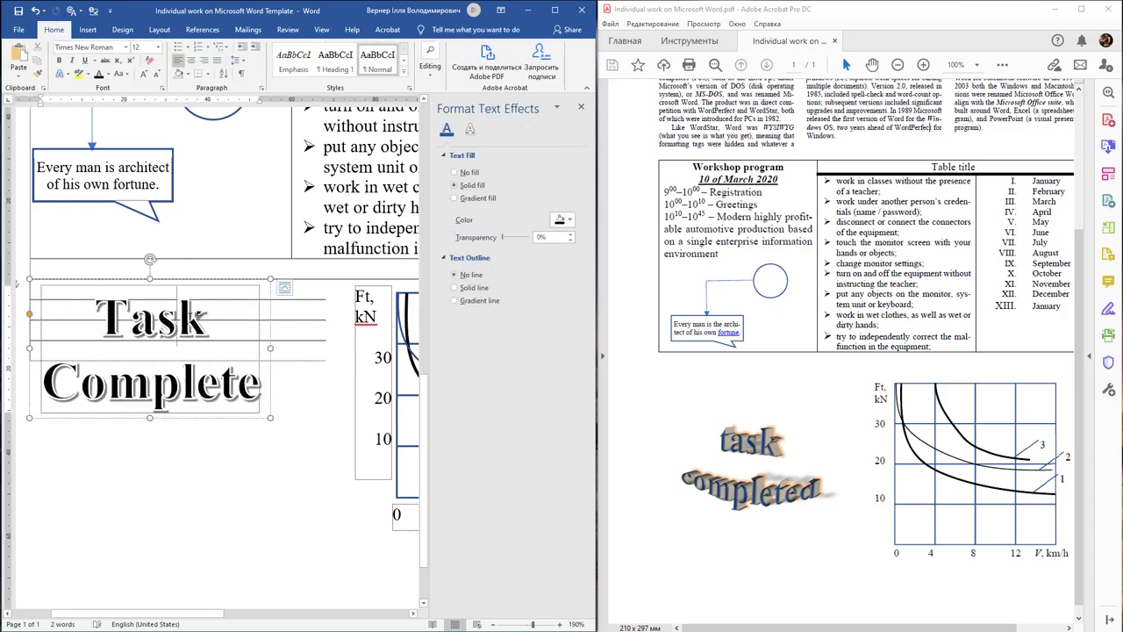
key("Escape")
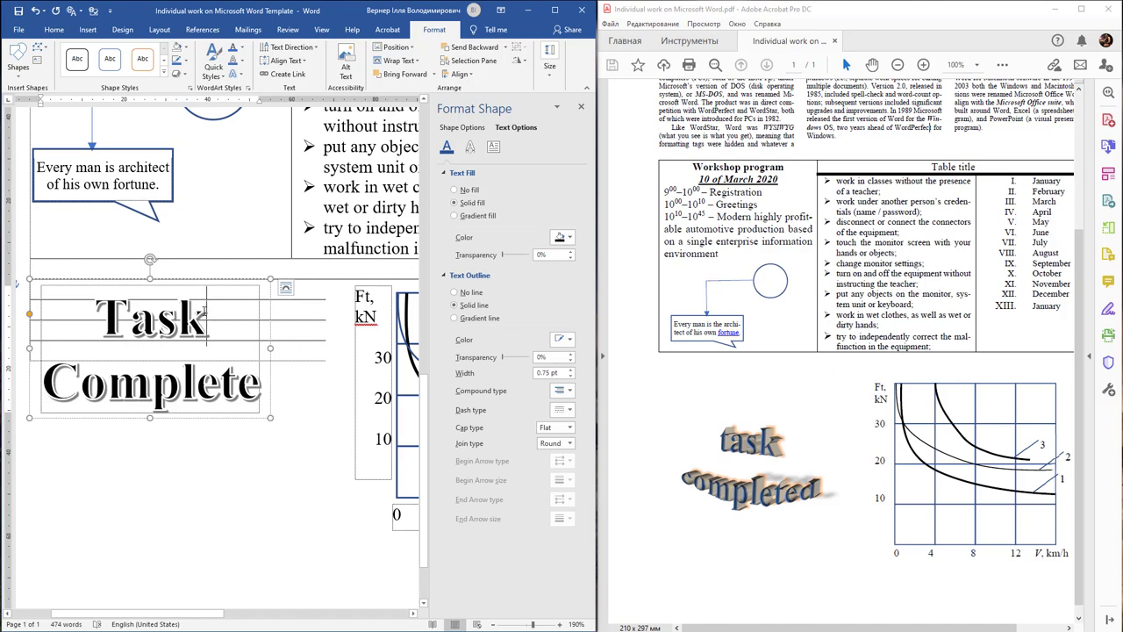
Colour all the Task Complete text blue-grey
key("ctrl+a")
left_click(569, 237)
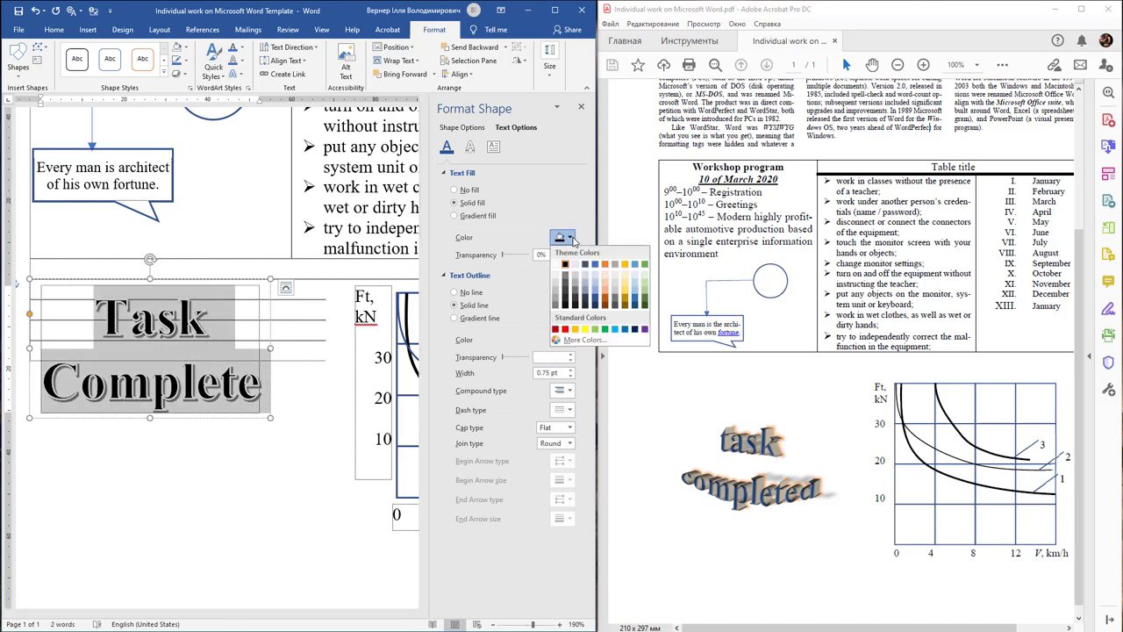
left_click(594, 269)
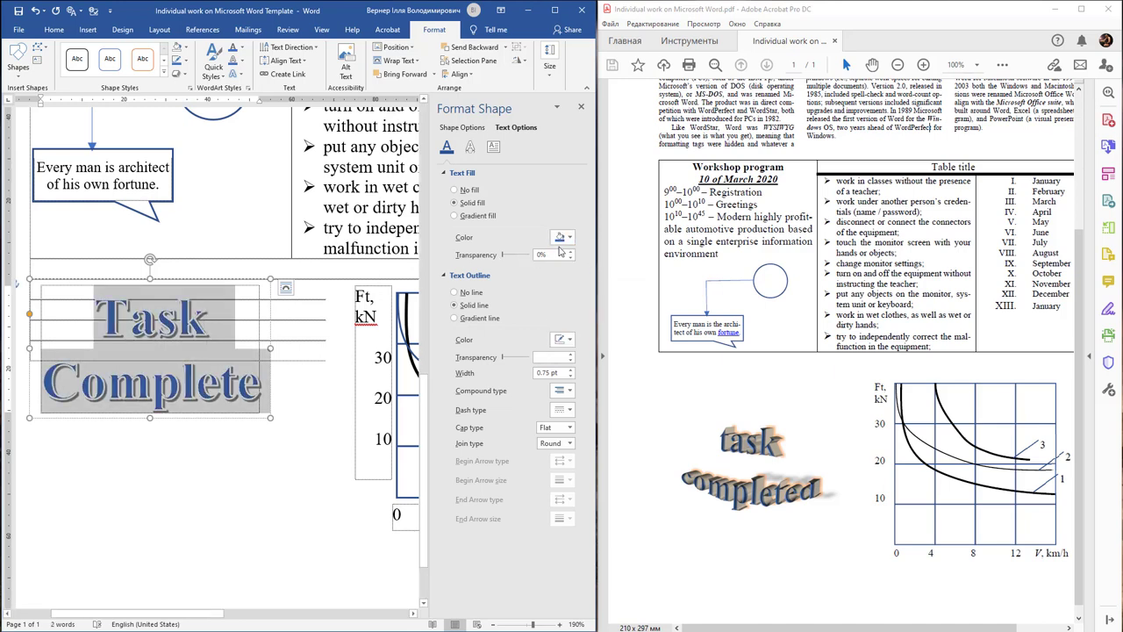
Deepen the 3-D extrusion to 10 pt and give the letters a contour colour
left_click(469, 147)
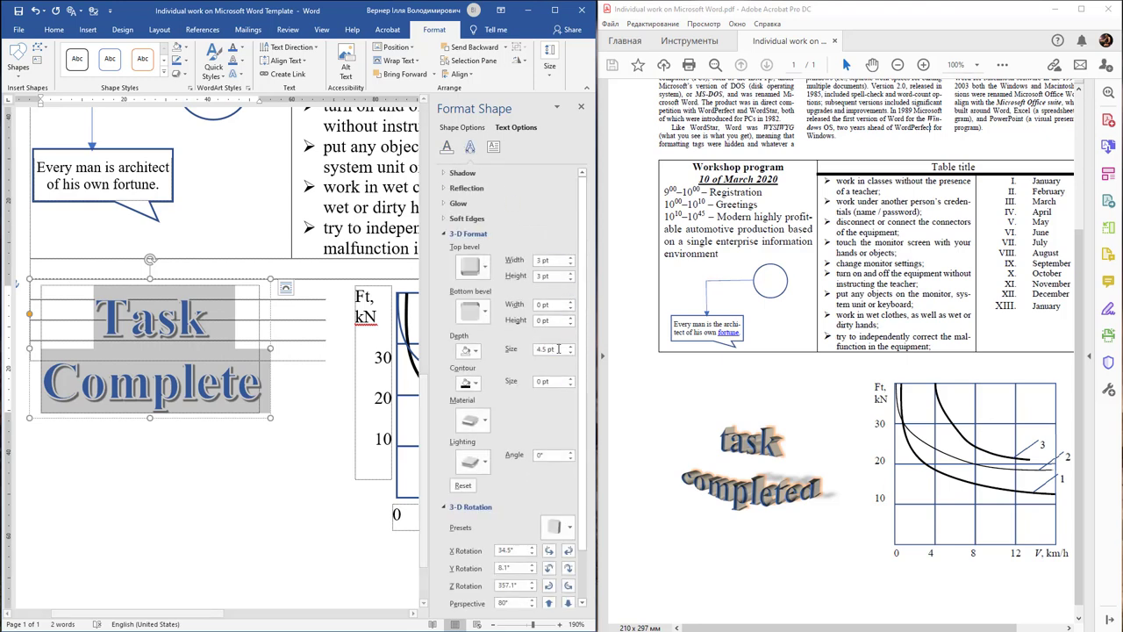
left_click_drag(553, 349, 529, 352)
type("10")
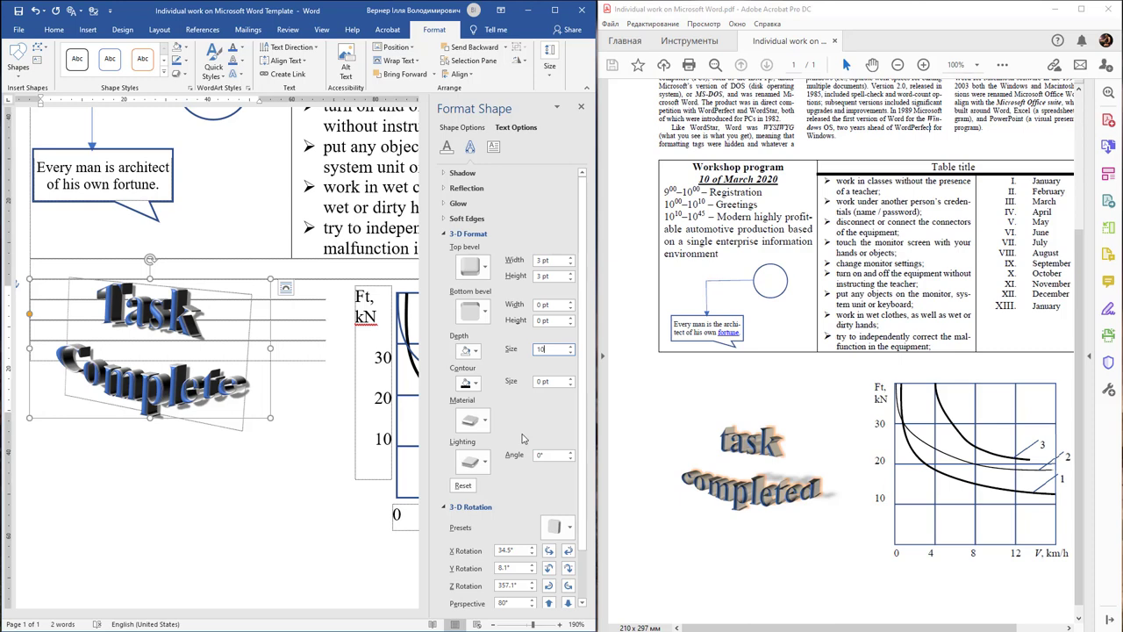
left_click(477, 384)
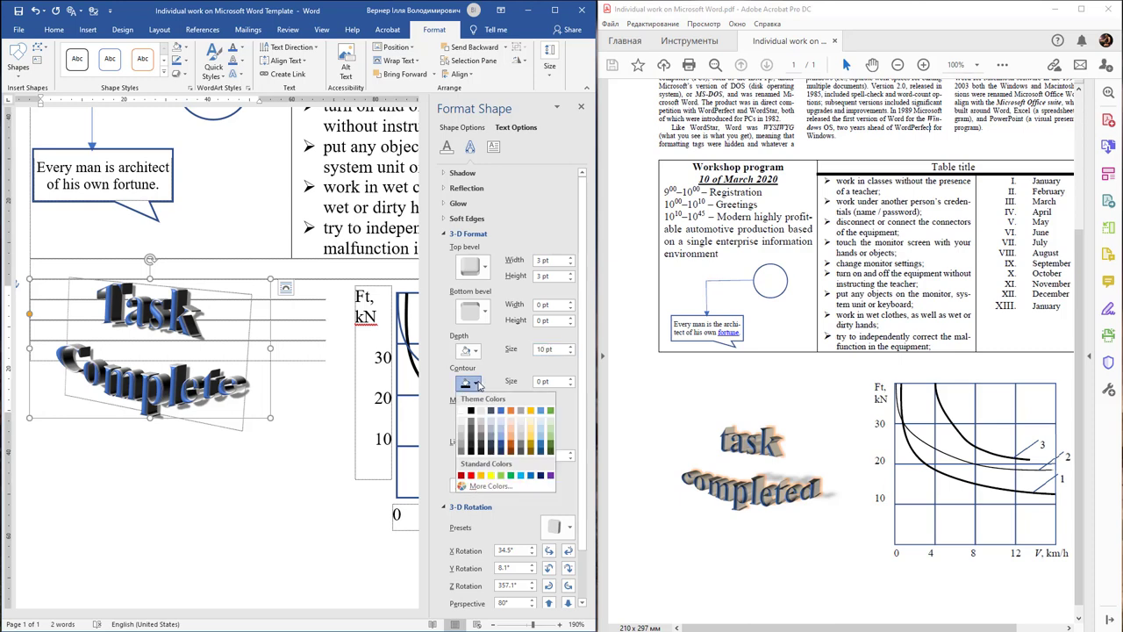
left_click(460, 450)
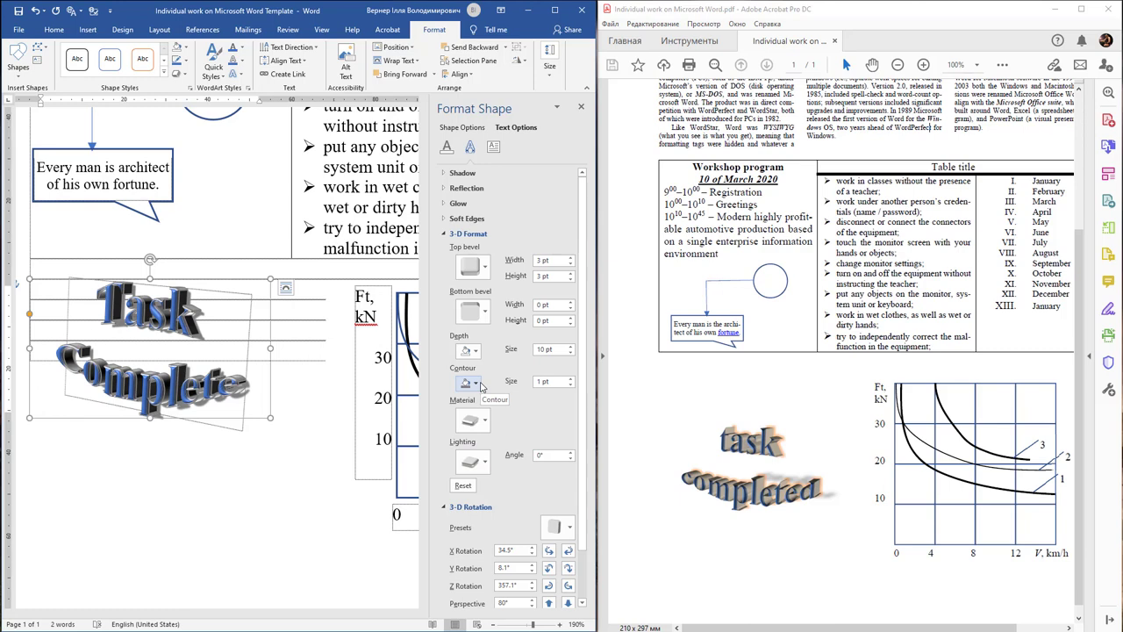
Close the Format Text Effects pane and view the whole page with nothing selected
key("Escape")
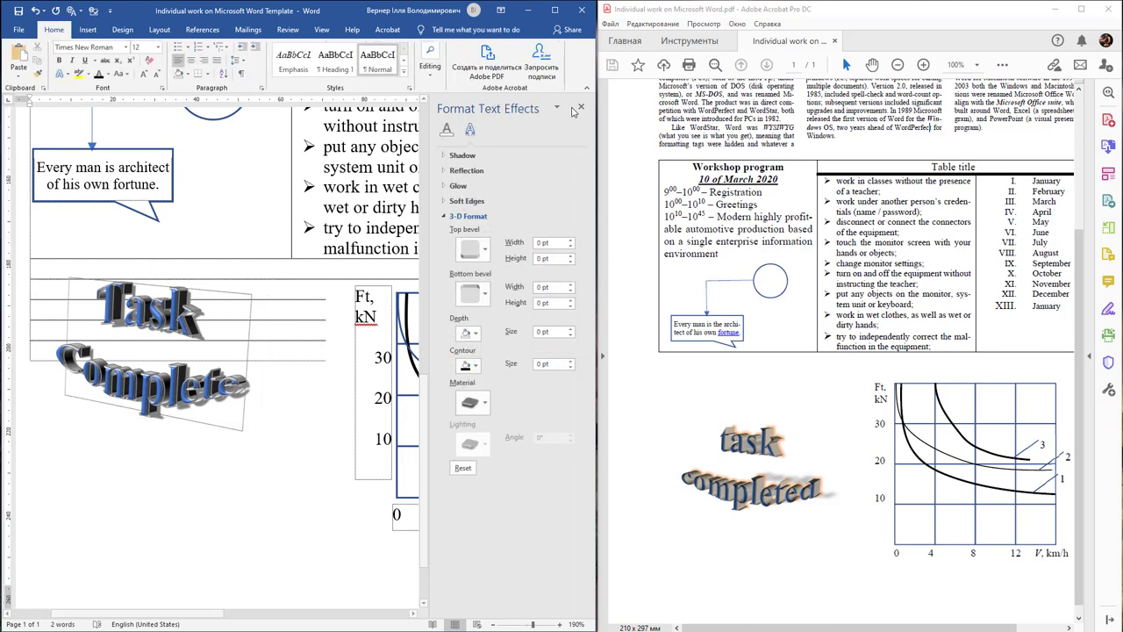
left_click(580, 108)
scroll(281, 343, "down", 5)
left_click(332, 371)
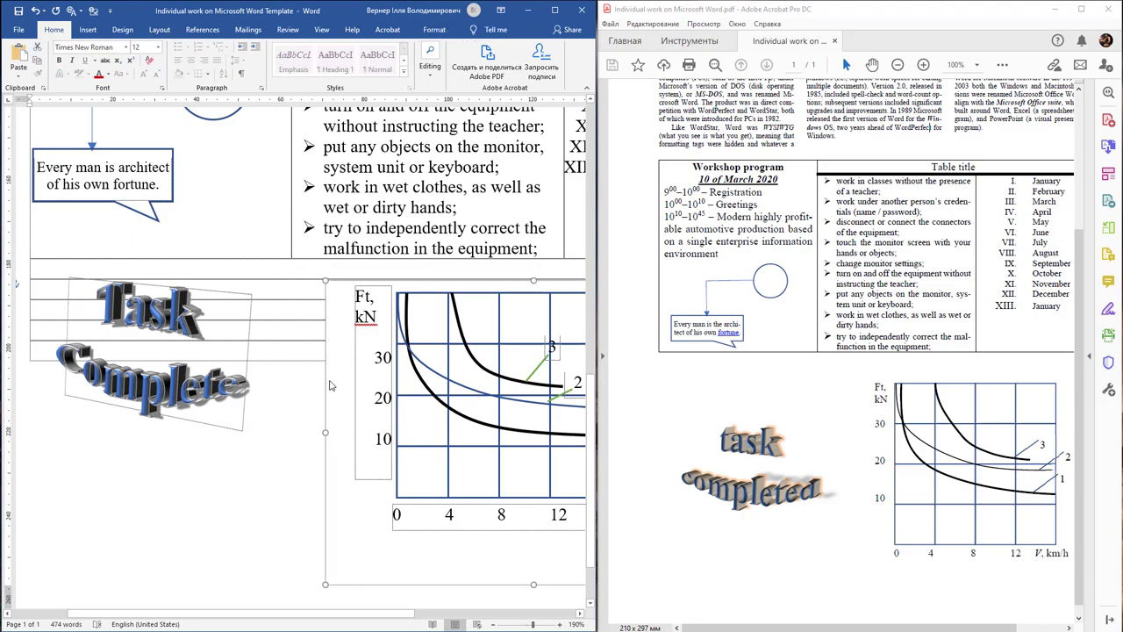
scroll(331, 370, "down", 6)
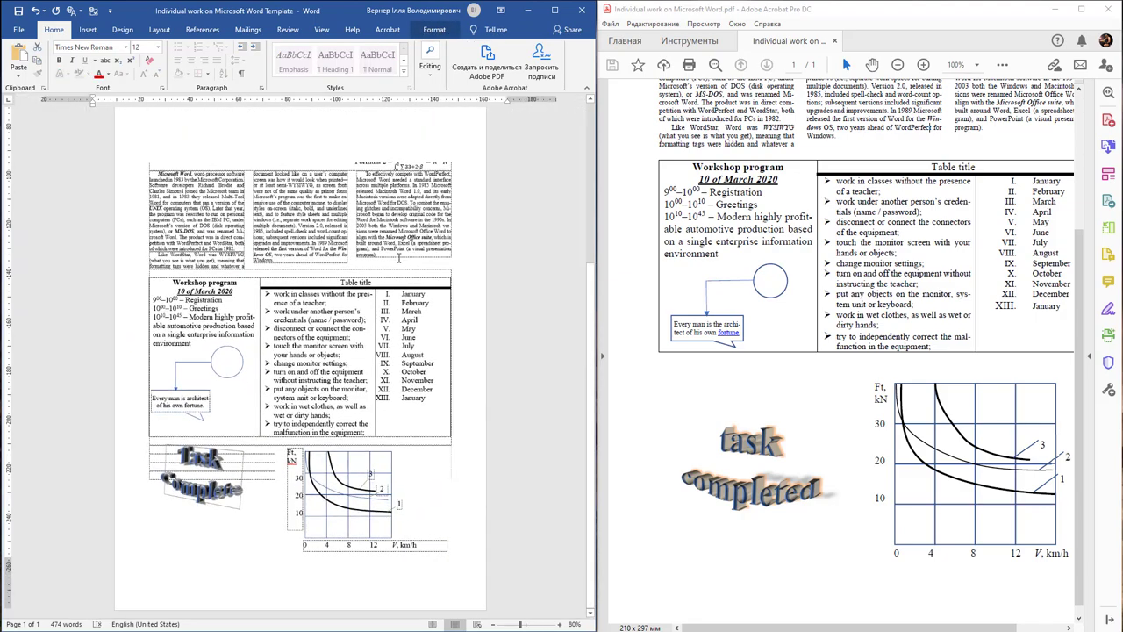
left_click(461, 449)
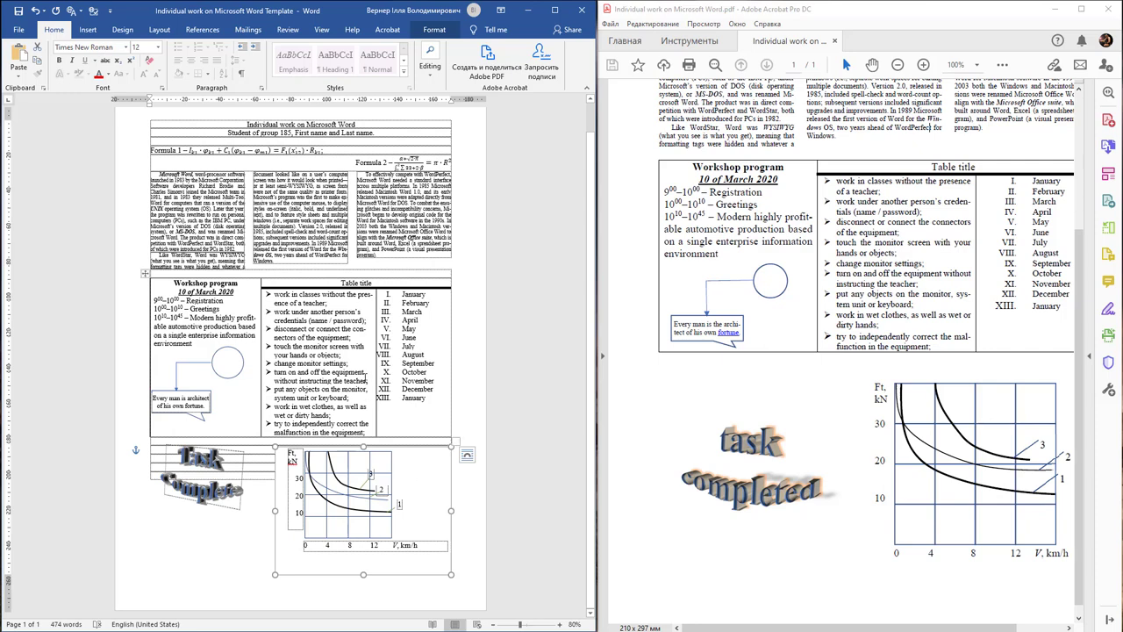
scroll(368, 376, "up", 1)
scroll(375, 370, "down", 1)
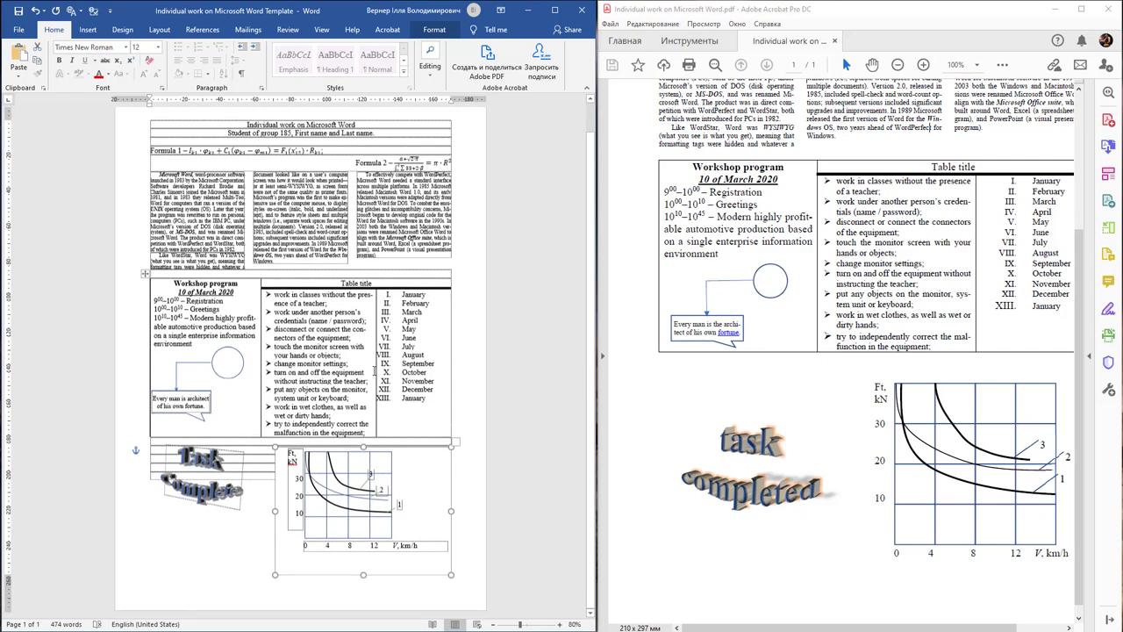
left_click(397, 269)
scroll(369, 368, "up", 1)
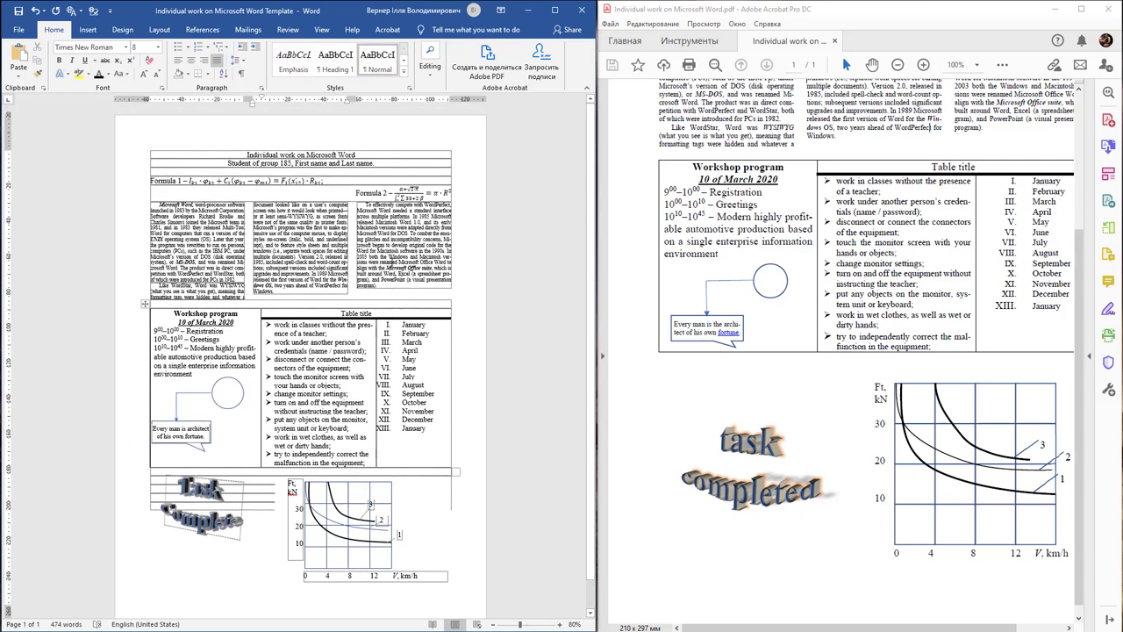